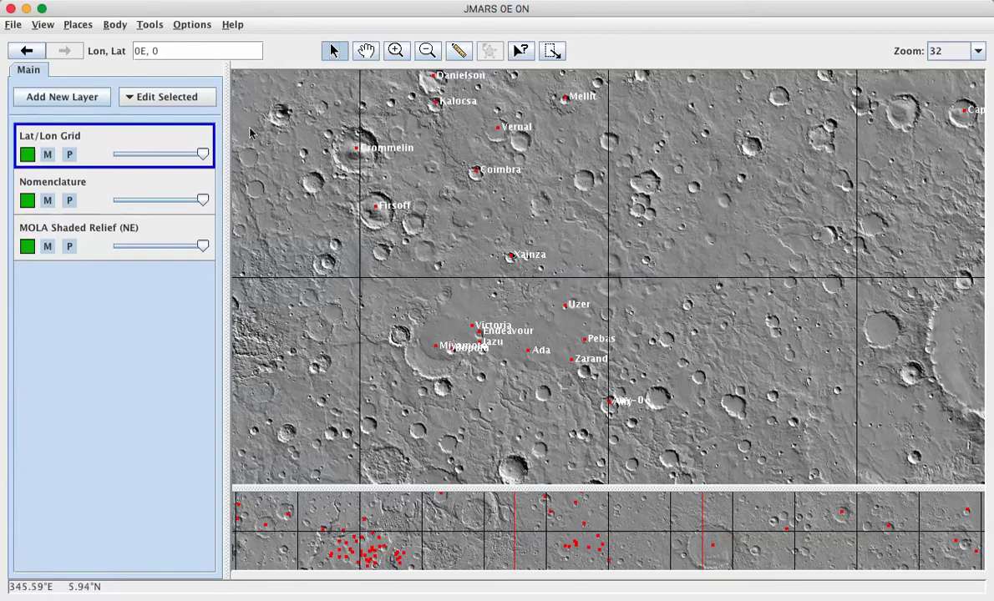
Step: Recenter the map on 165E, 0 by entering 165 as the longitude
left_click(139, 51)
key("BackSpace")
type("165")
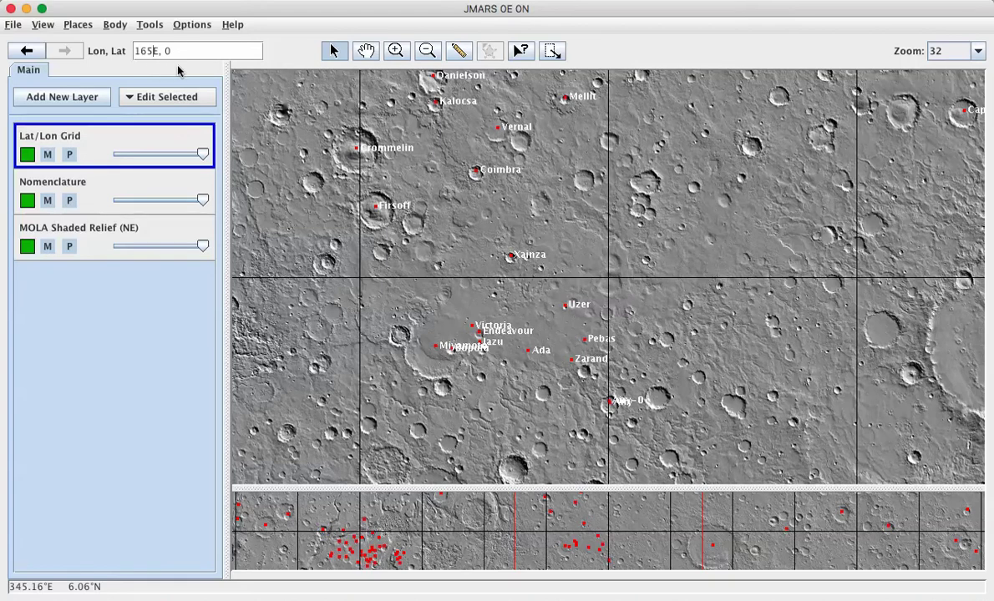
key("Return")
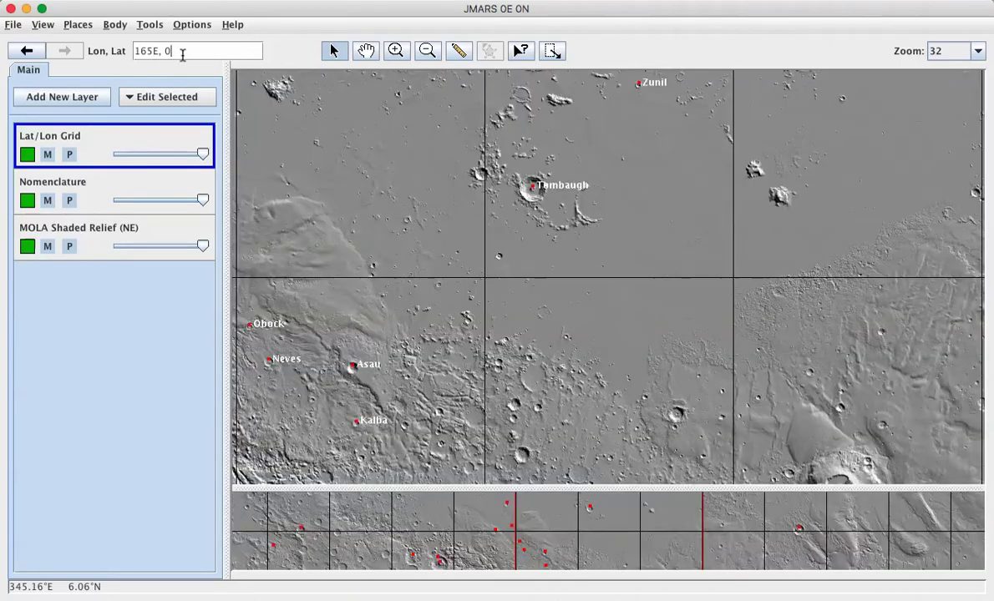
Step: Zoom the map to level 64 around Tombaugh and pick the Measure tool
left_click(978, 52)
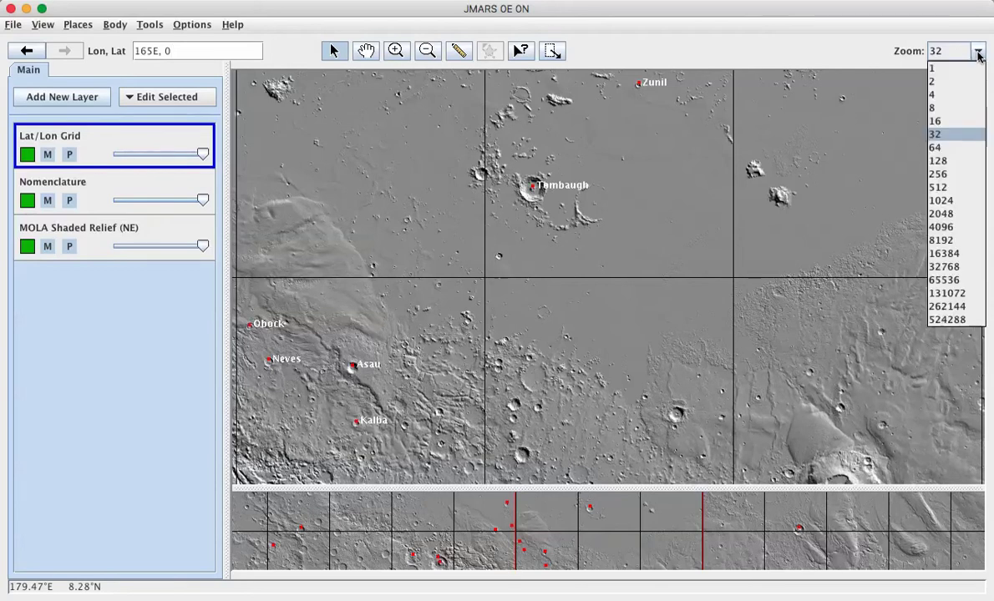
left_click(945, 148)
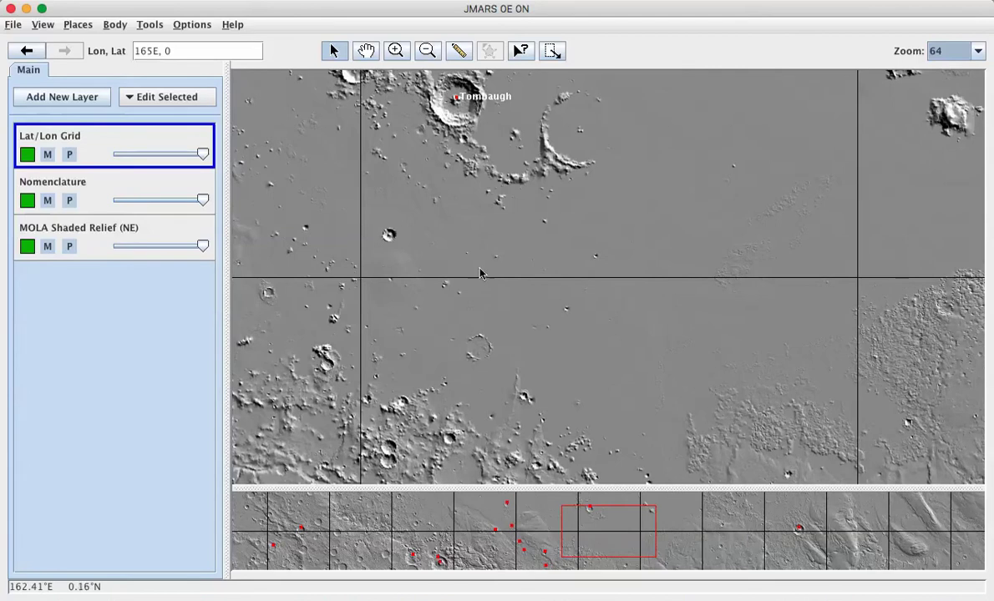
left_click(459, 52)
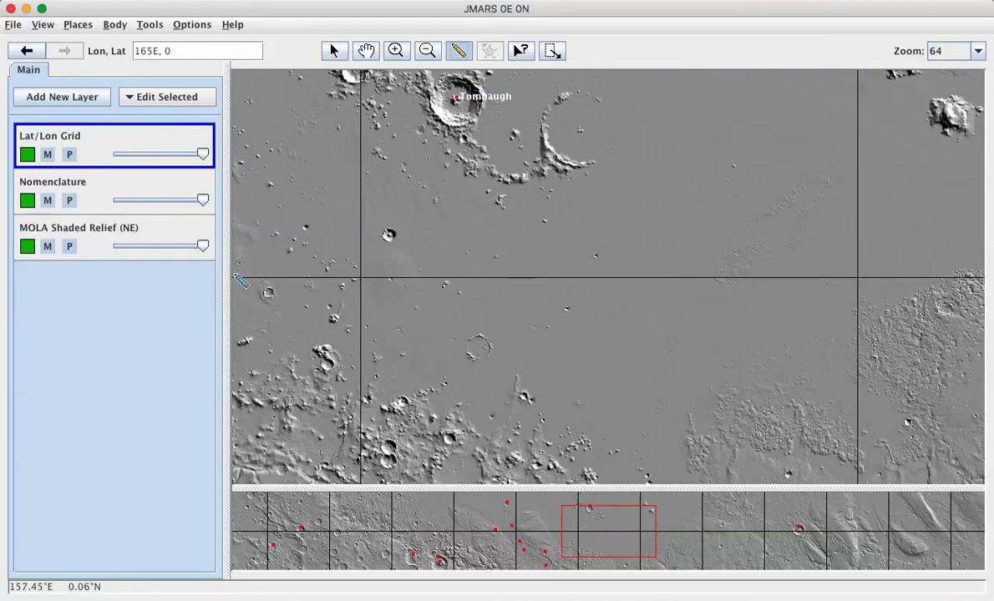
Step: Measure the view's east–west span as 15.00° or 888.7 km, then switch to the worksheet
left_click_drag(238, 278, 983, 282)
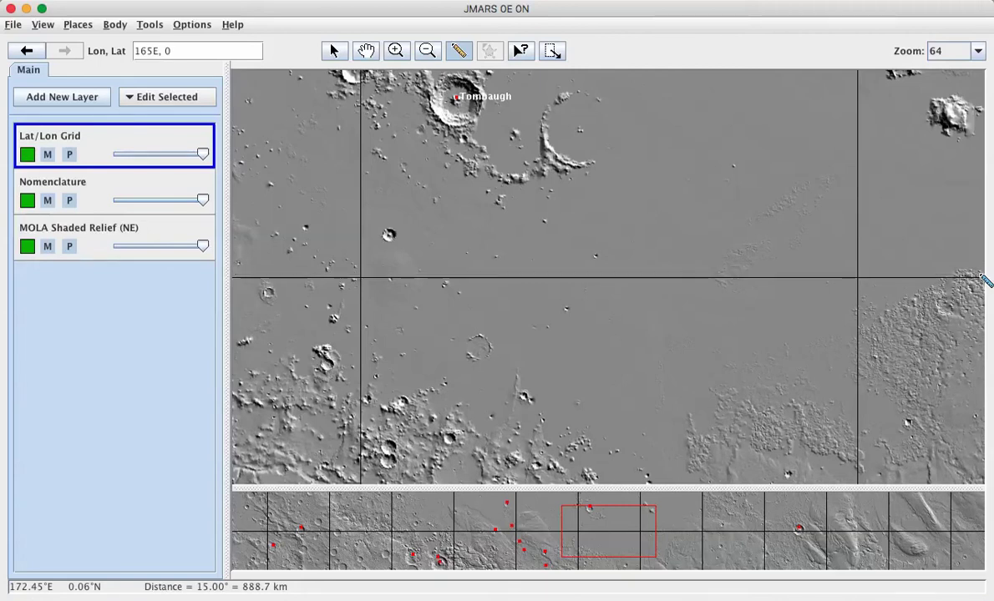
key("super+Tab")
key("super+Tab")
key("super+Tab")
key("super+Tab")
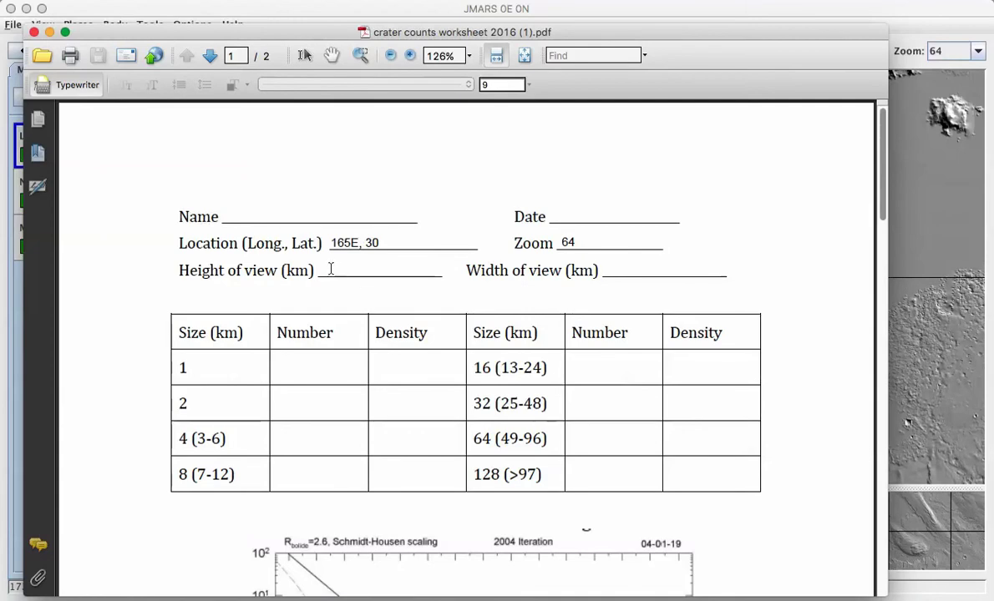
Step: Enter 888 on the worksheet's Height of view line, then return to JMARS
left_click(330, 269)
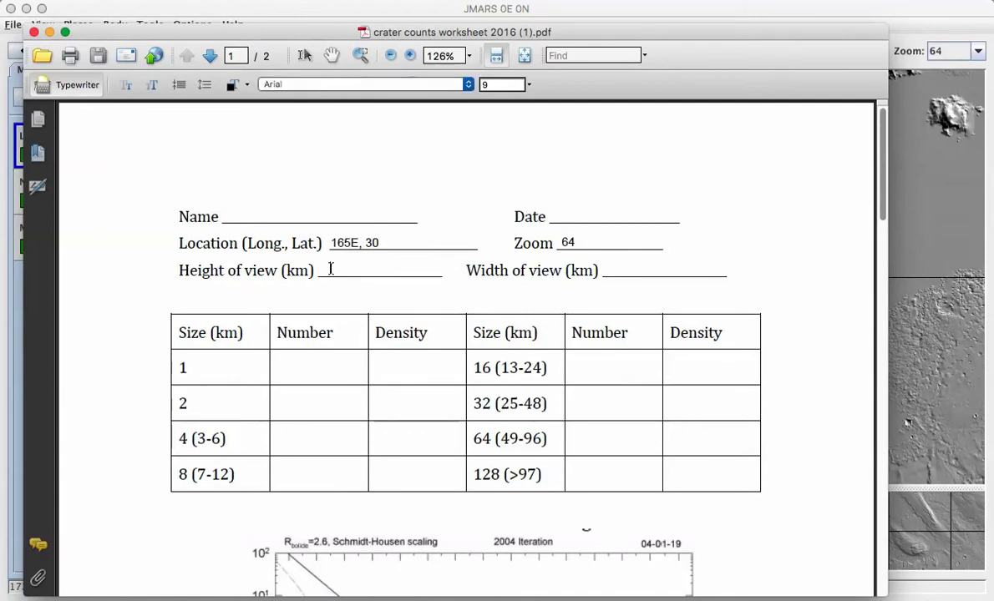
type("888")
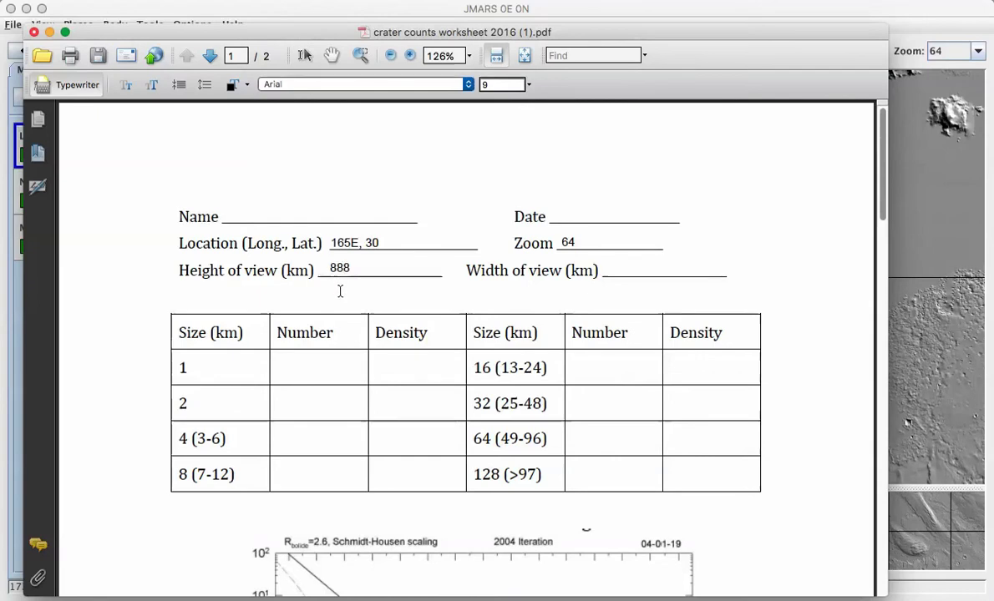
key("super+Tab")
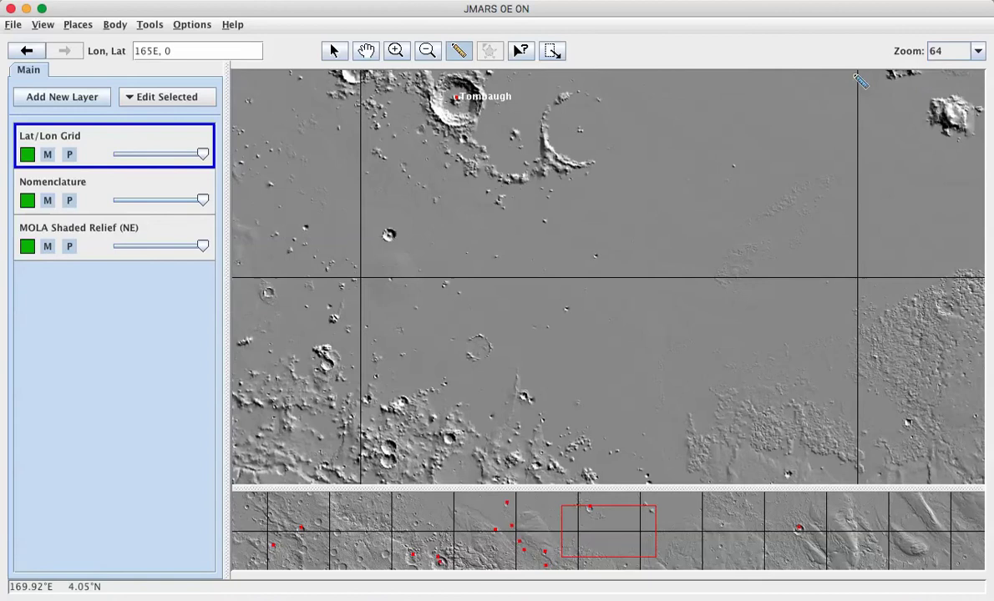
Step: Measure the view's north–south span as 8.17° or 484.2 km, then return to the worksheet
left_click_drag(860, 79, 862, 488)
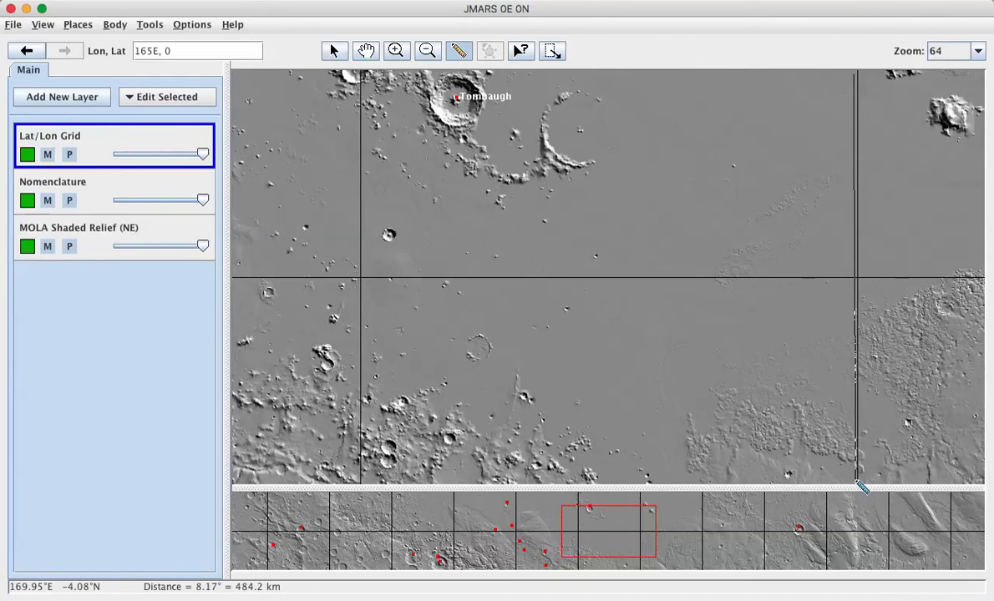
left_click_drag(862, 487, 862, 487)
key("super+Tab")
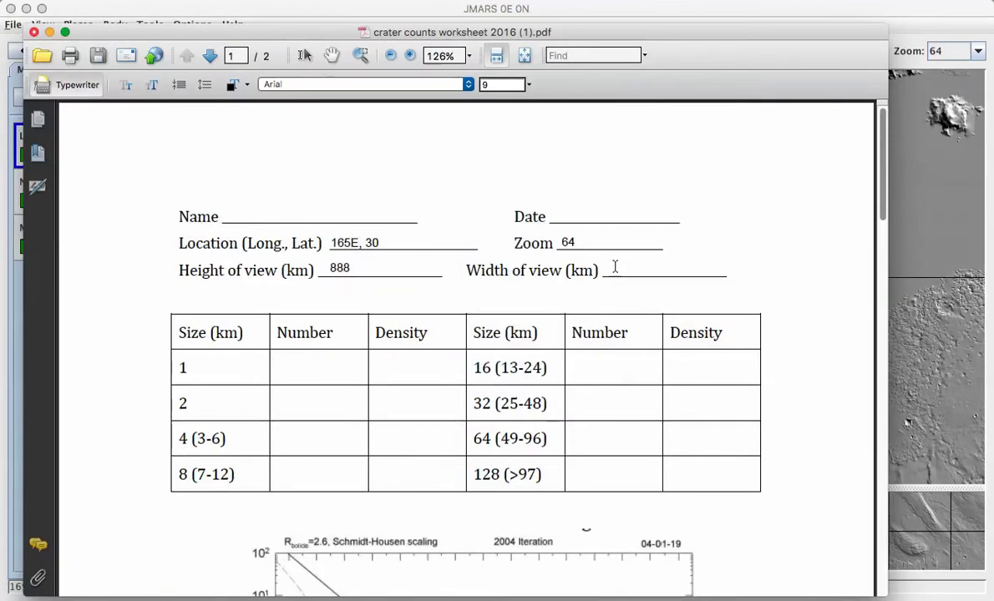
Step: Enter 482 km as the width of view and append km to the 888 height
left_click(617, 268)
type("482")
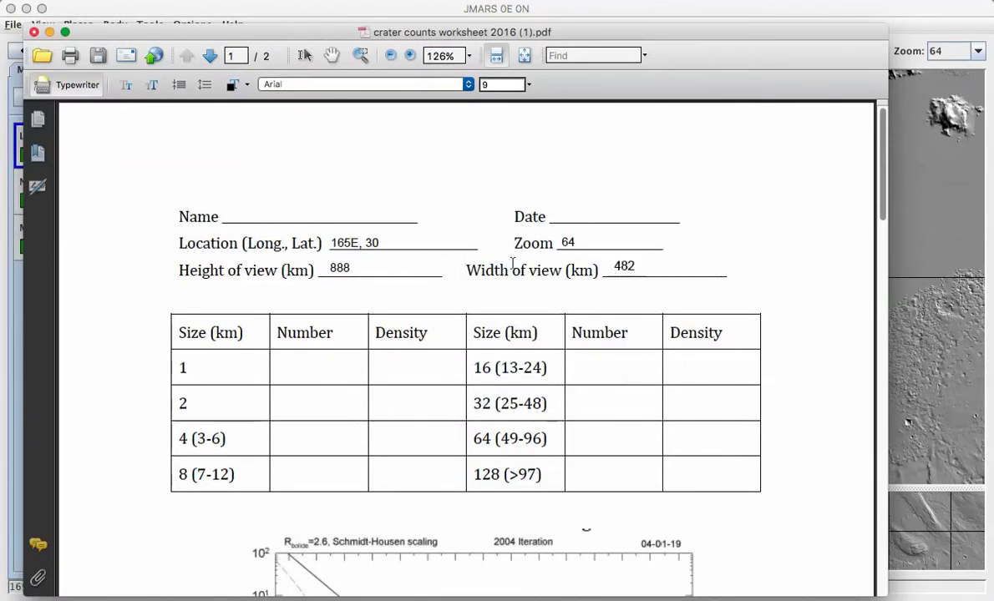
type(" km")
left_click(344, 268)
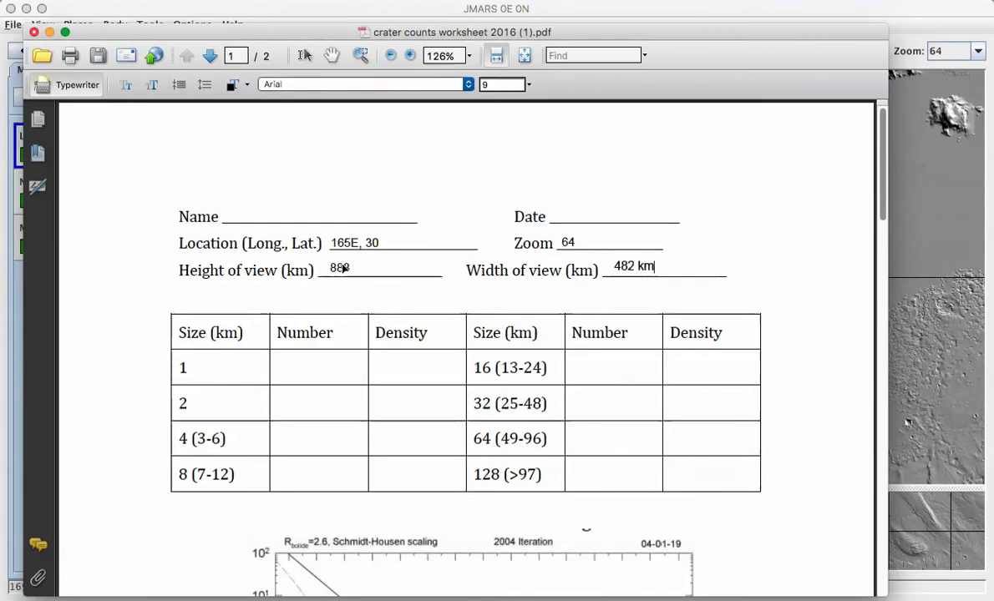
left_click(342, 267)
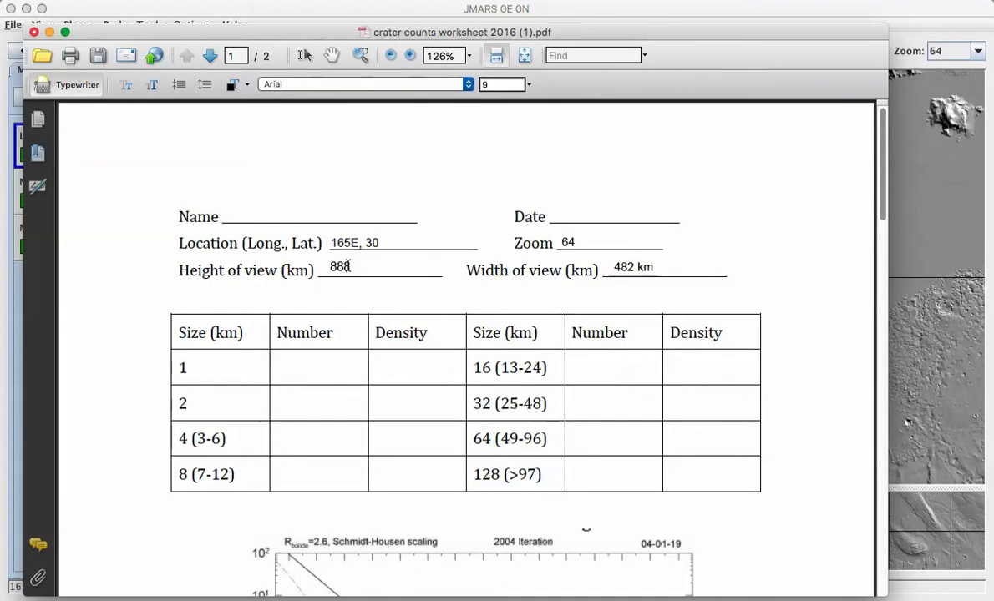
type("km")
key("super+Tab")
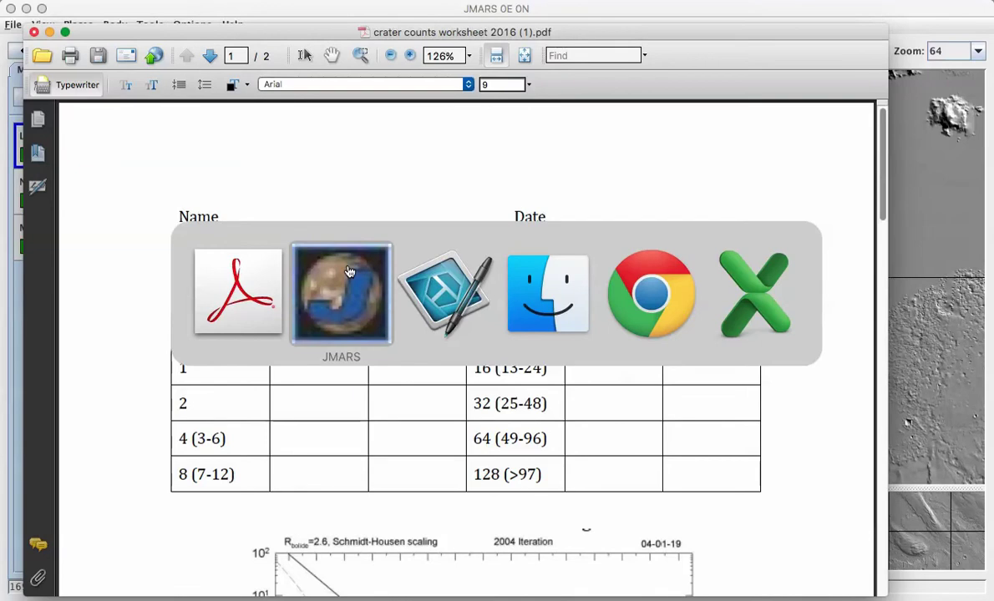
Step: Launch Calculator from the Dock's Applications stack and move its window lower left
key("super+Tab")
key("super+Tab")
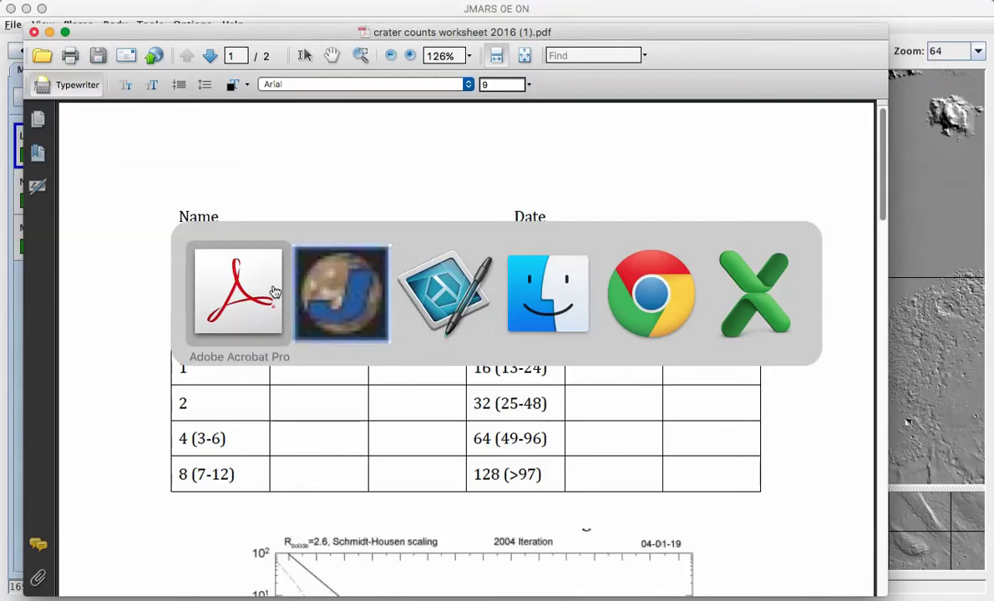
left_click(222, 301)
mouse_move(822, 581)
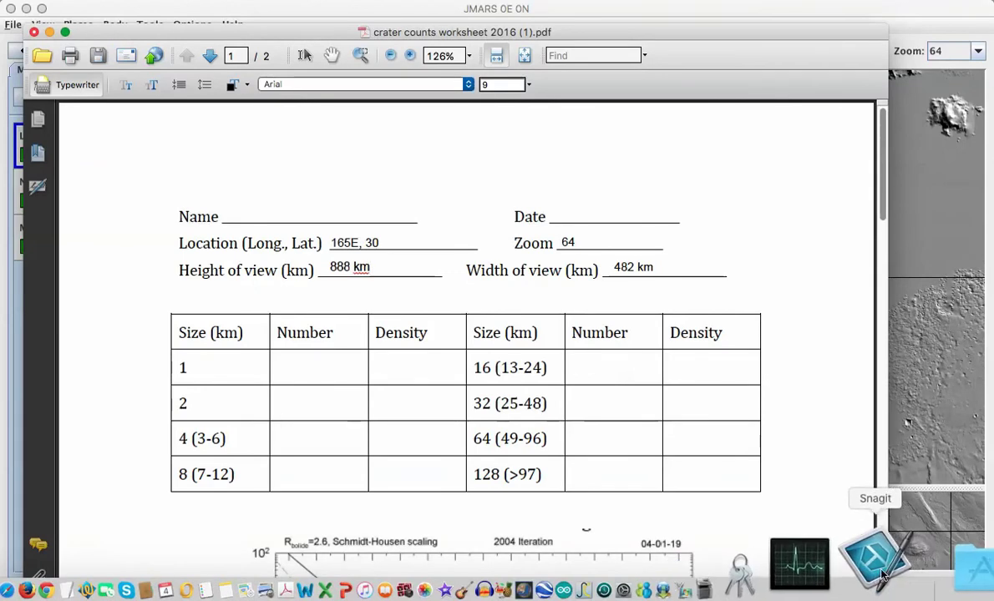
left_click(910, 574)
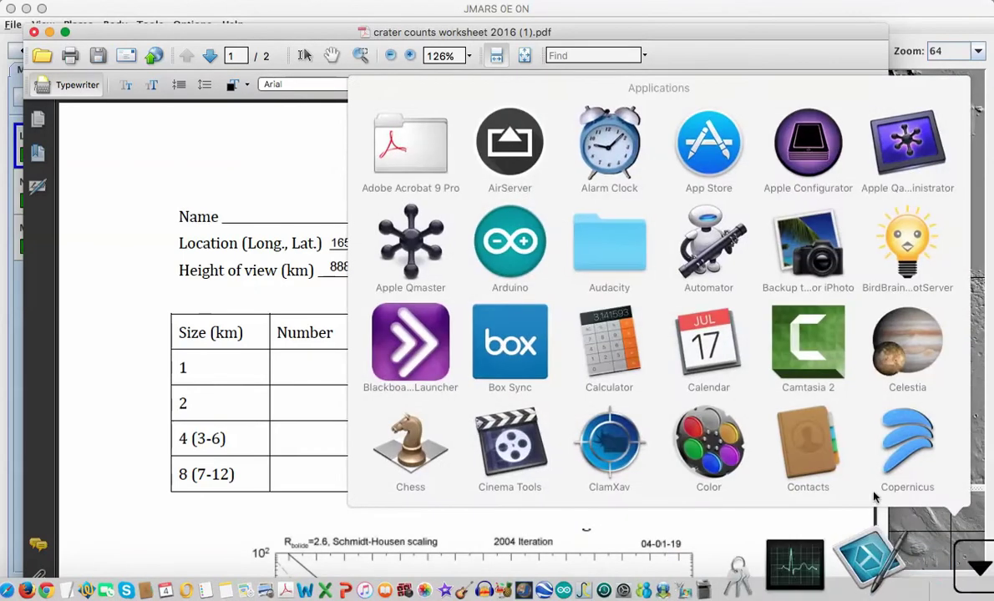
left_click(618, 361)
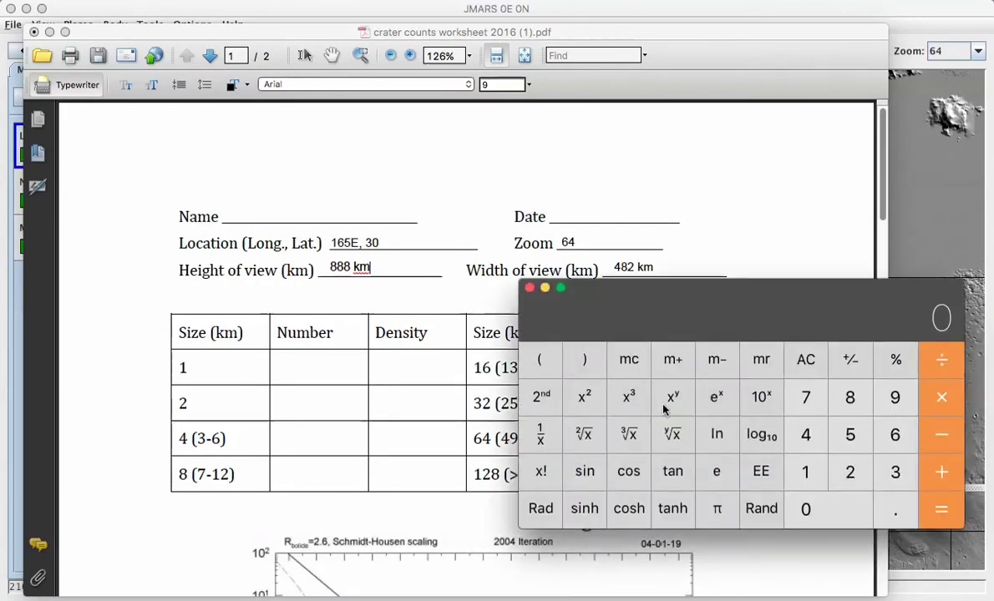
left_click_drag(758, 304, 707, 351)
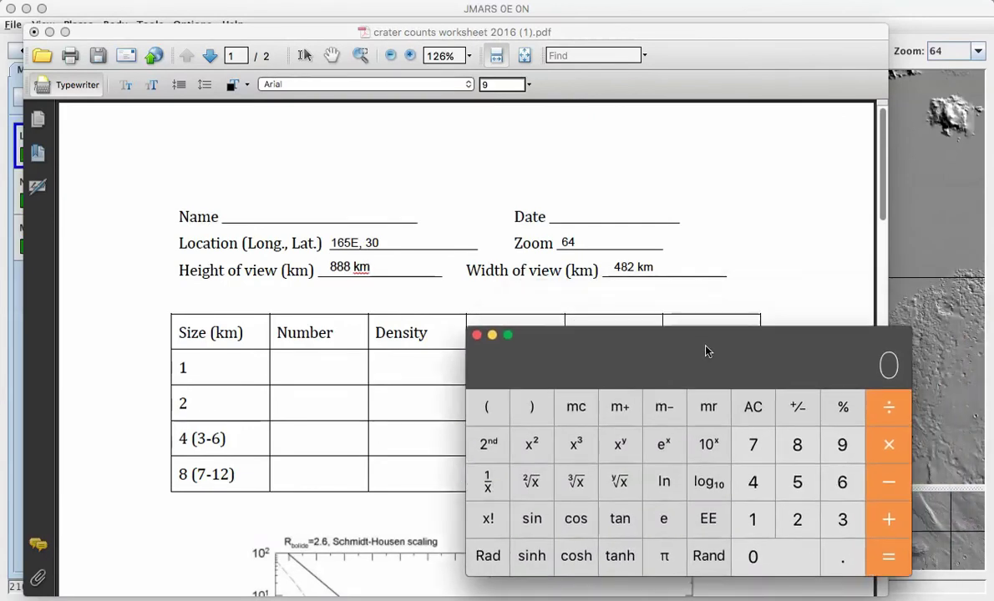
Step: Multiply 482 by 888 in Calculator to get 428016
left_click(754, 482)
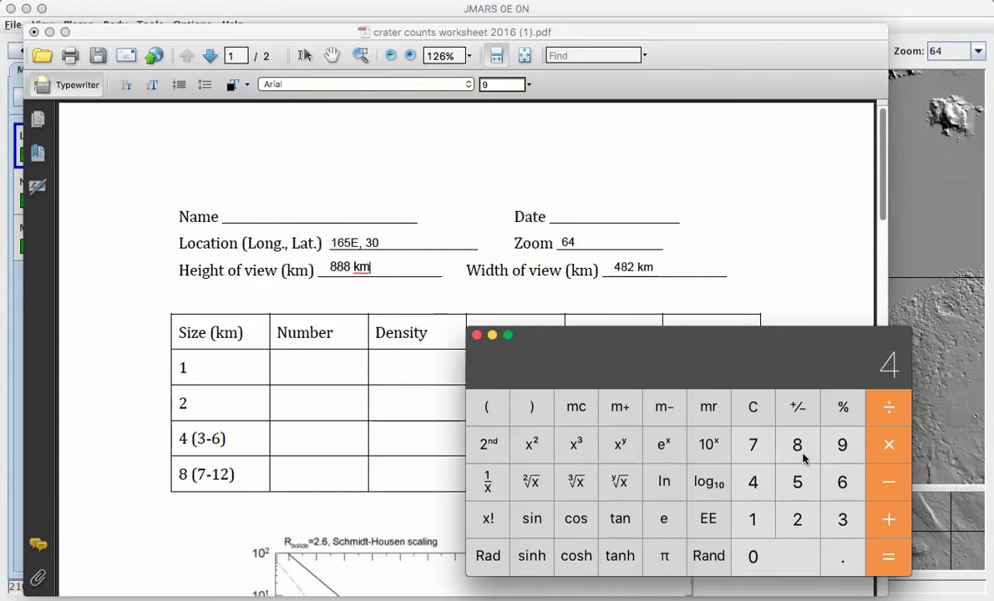
left_click(801, 456)
left_click(795, 514)
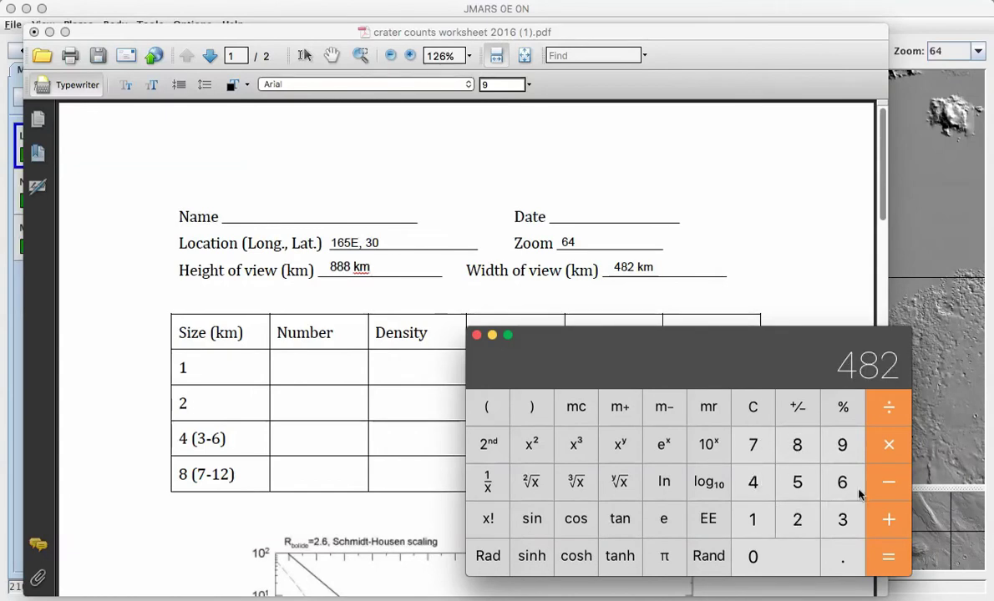
left_click(883, 449)
left_click(797, 444)
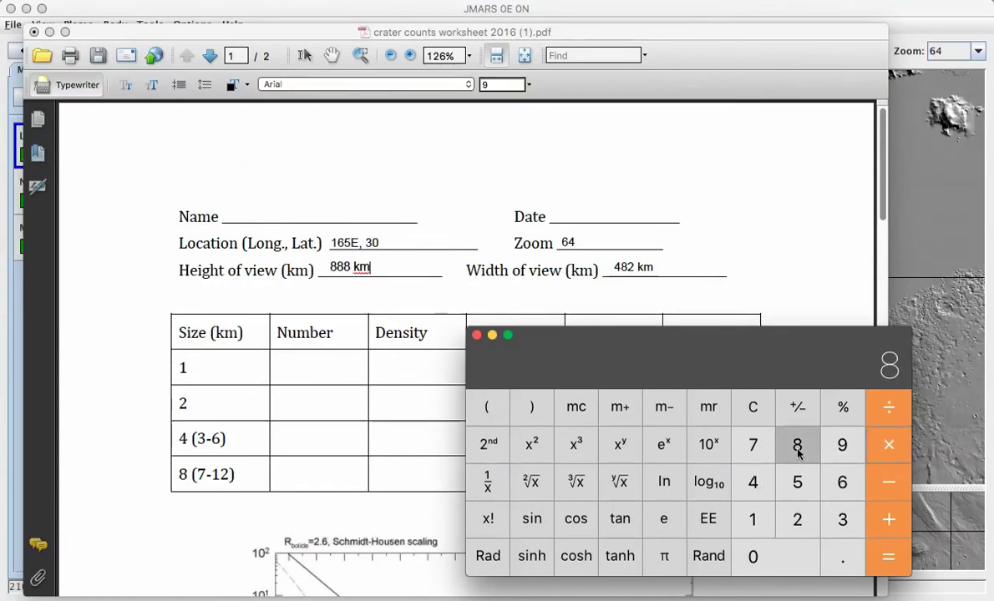
left_click(796, 445)
left_click(797, 444)
left_click(883, 556)
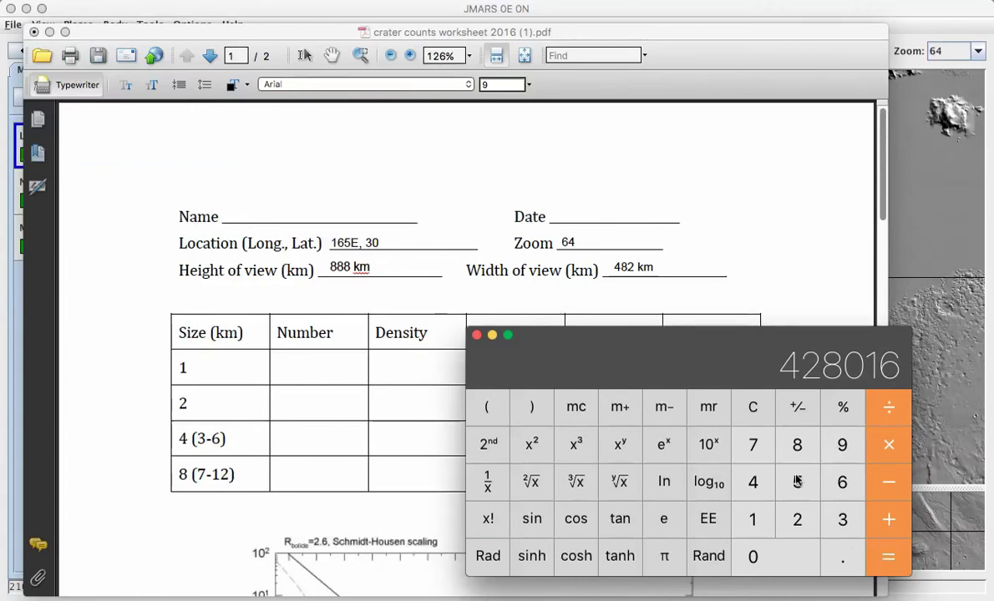
Step: Re-enter 482 × 888 to double-check, then bring the worksheet PDF to the front
left_click(753, 482)
left_click(797, 445)
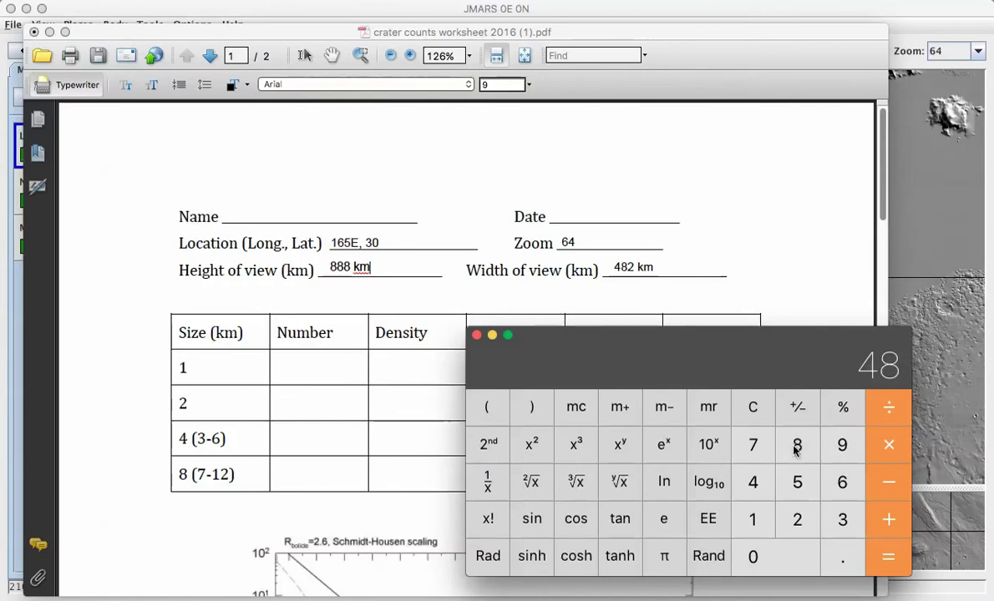
left_click(797, 519)
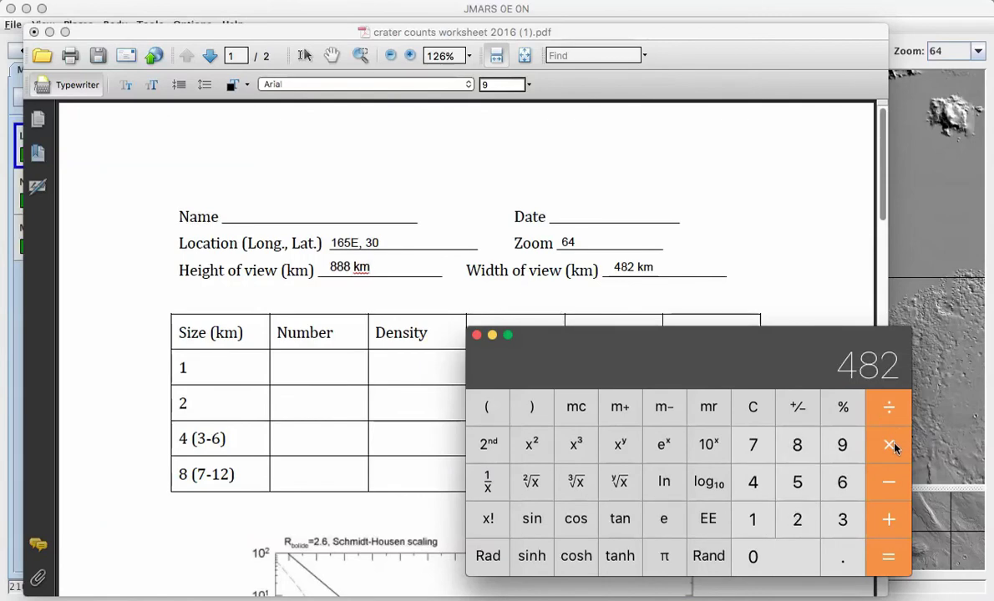
left_click(795, 446)
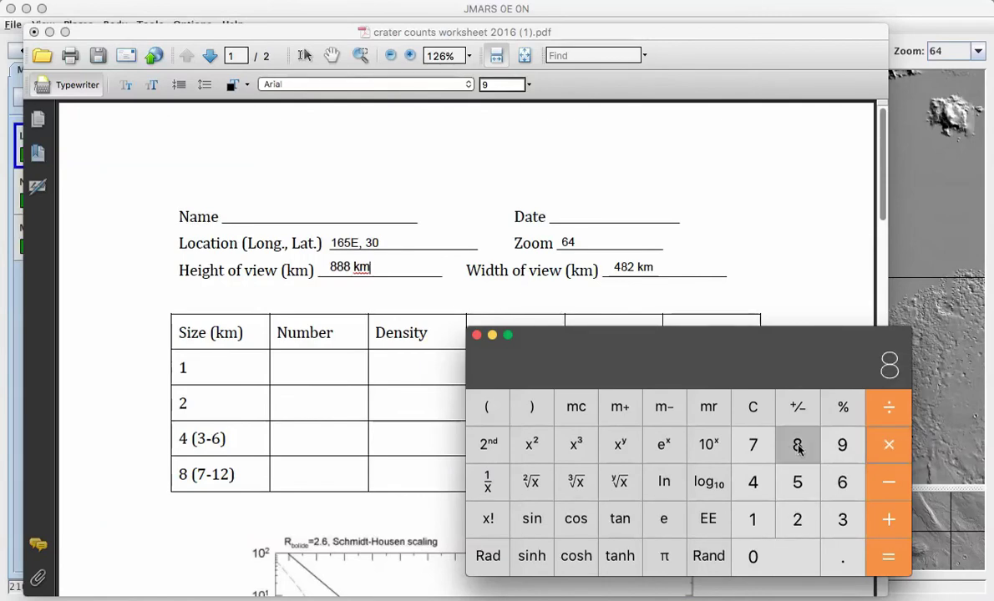
left_click(795, 446)
left_click(795, 446)
left_click(881, 557)
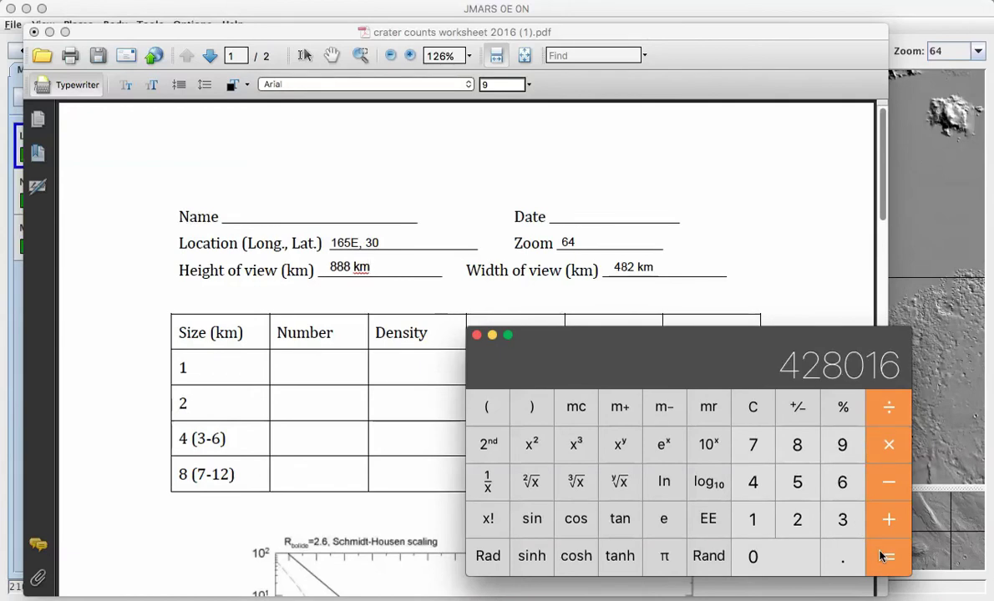
left_click(547, 296)
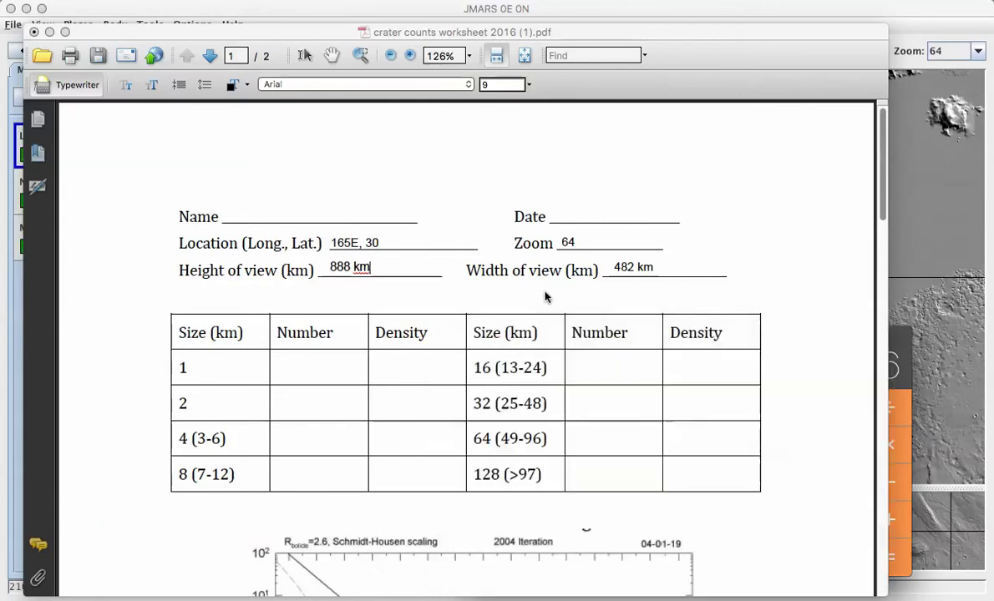
Step: Note 482000 under Width of view, then return to JMARS with the select tool
left_click(485, 272)
type("482")
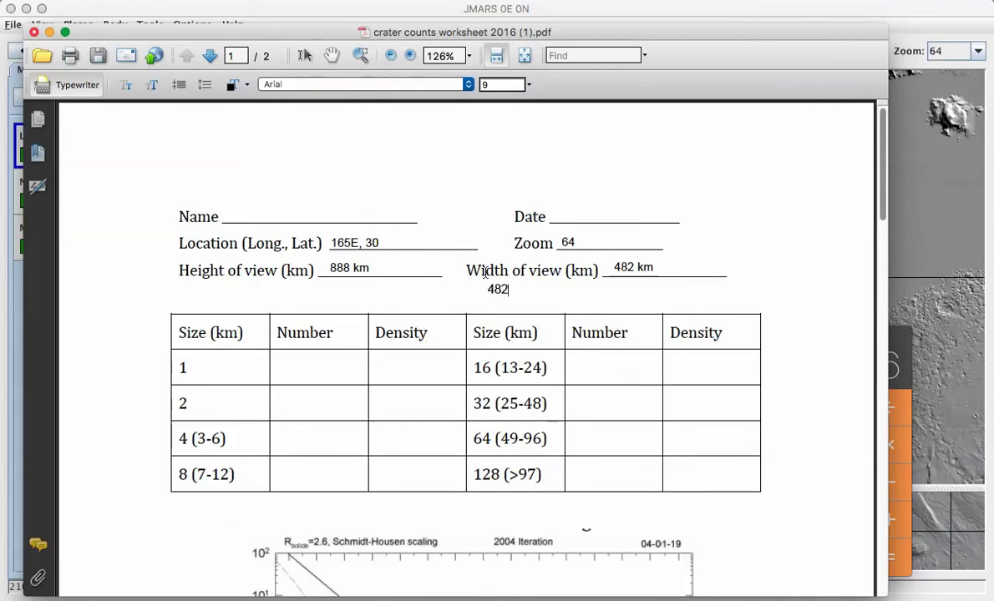
type("000")
left_click(927, 215)
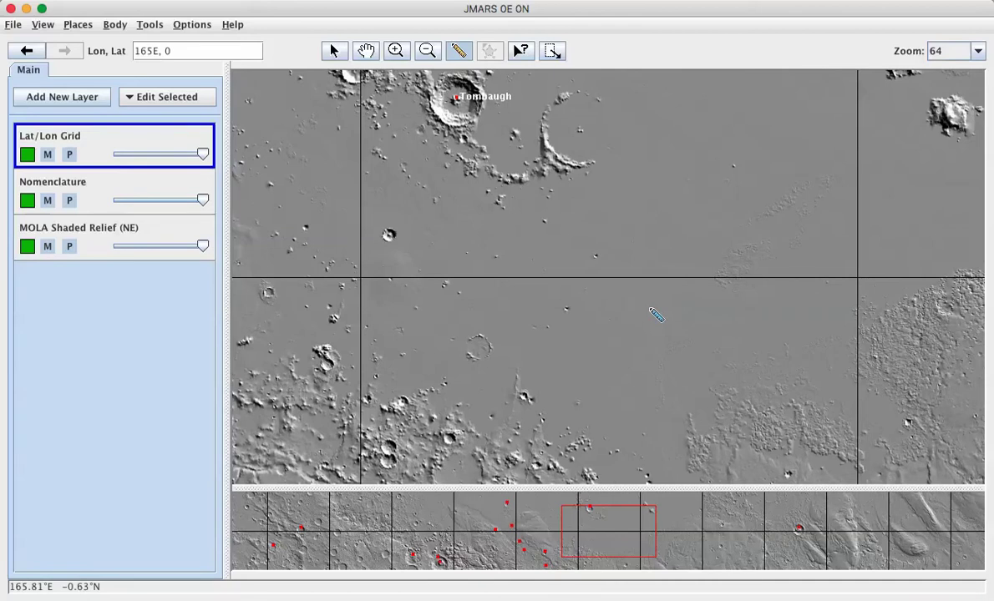
left_click(334, 52)
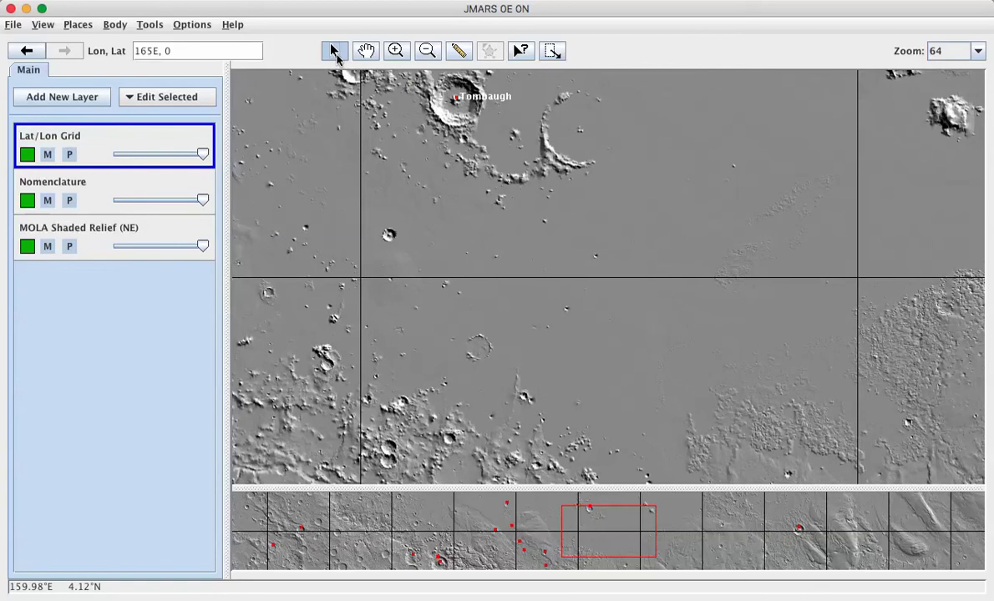
Step: Add a Crater Counting layer from the Add New Layer list, then close the list
left_click(70, 98)
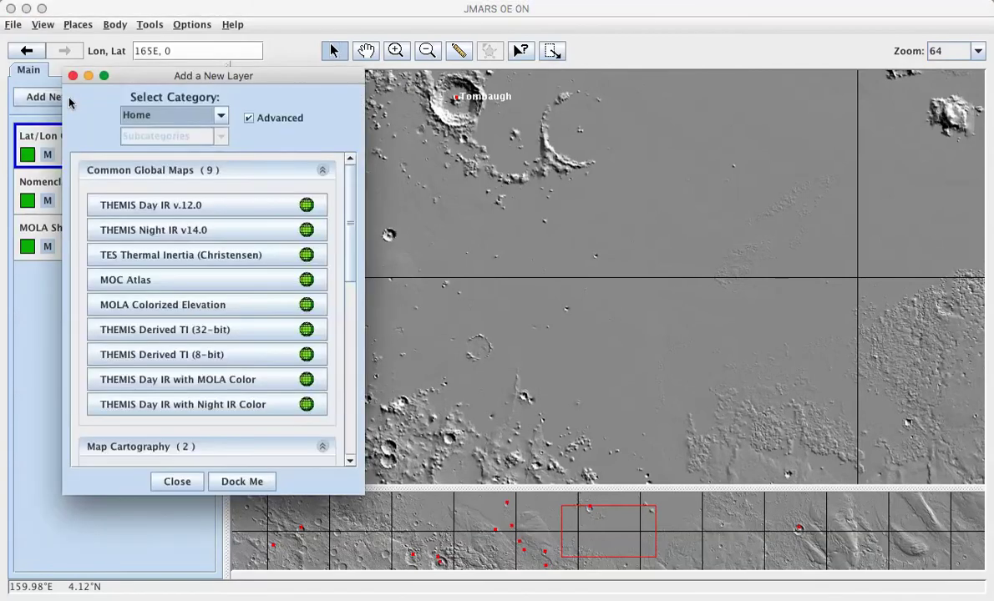
scroll(211, 259, "down", 6)
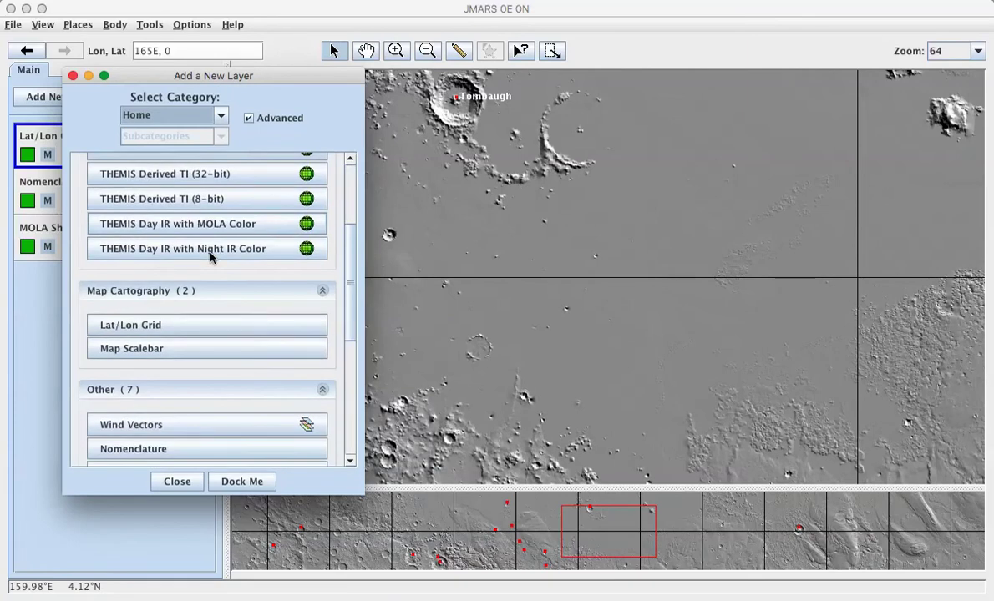
scroll(211, 259, "down", 5)
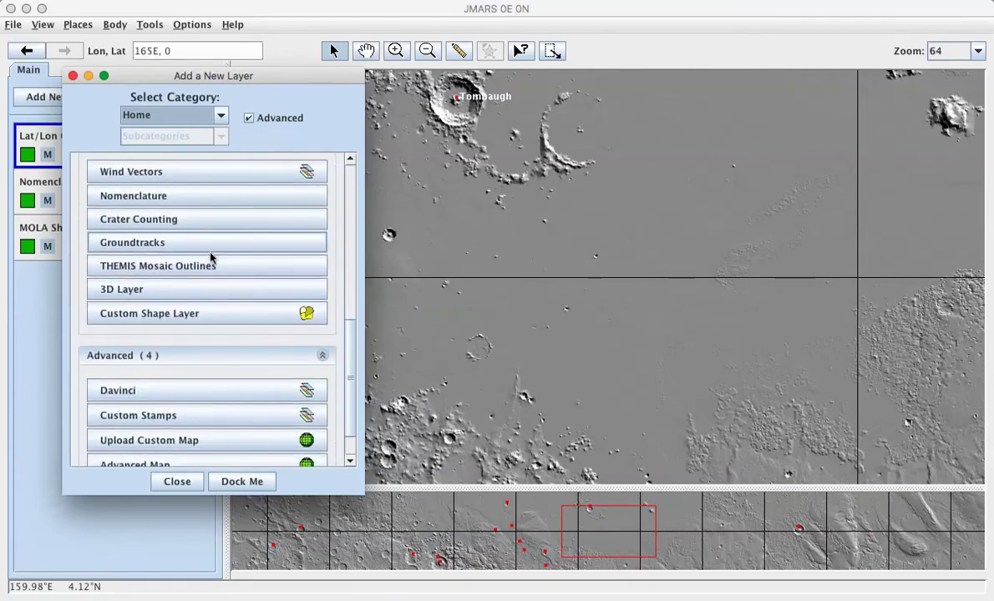
scroll(211, 259, "up", 2)
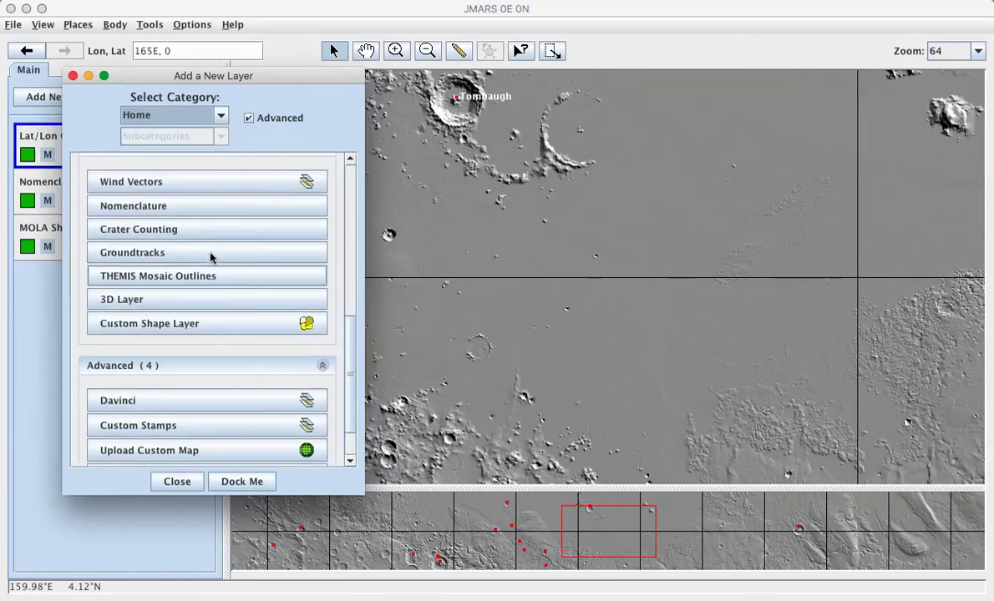
scroll(211, 257, "up", 3)
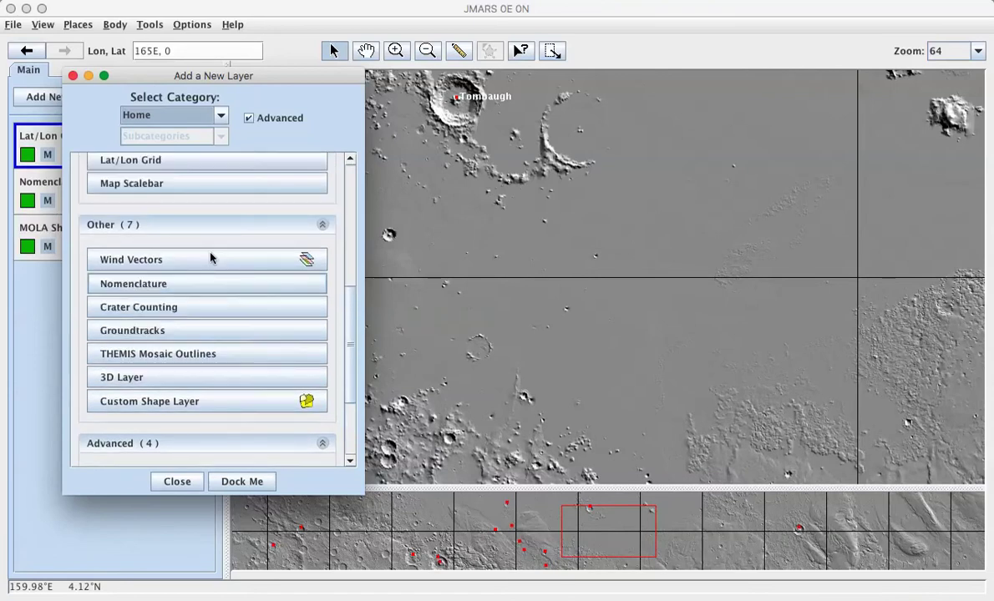
left_click(164, 308)
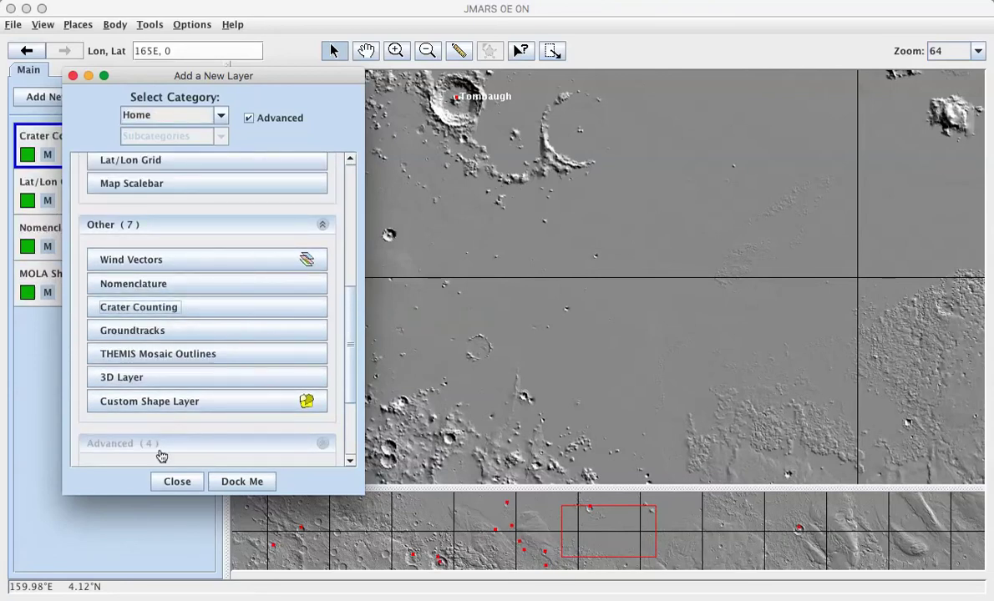
left_click(176, 482)
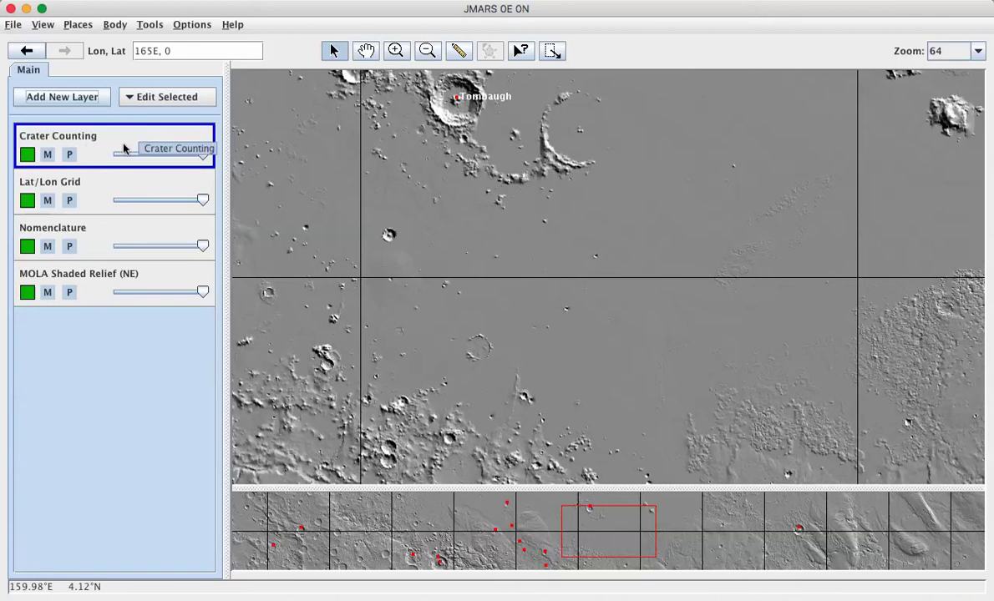
Step: Dock the Crater Counting options and show its settings: 100000 m diameter, black, 1 km step
left_click(156, 102)
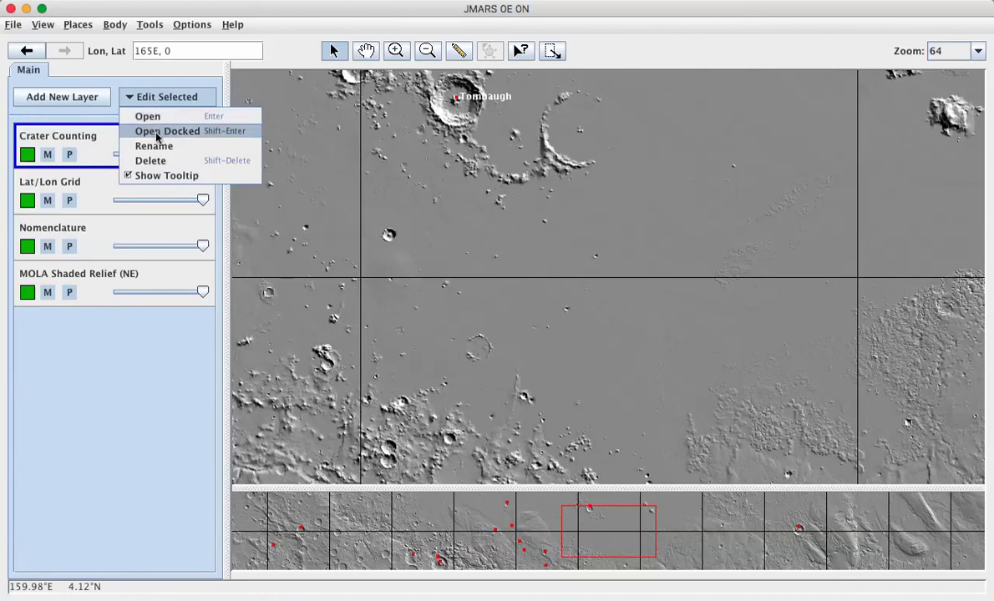
left_click(156, 137)
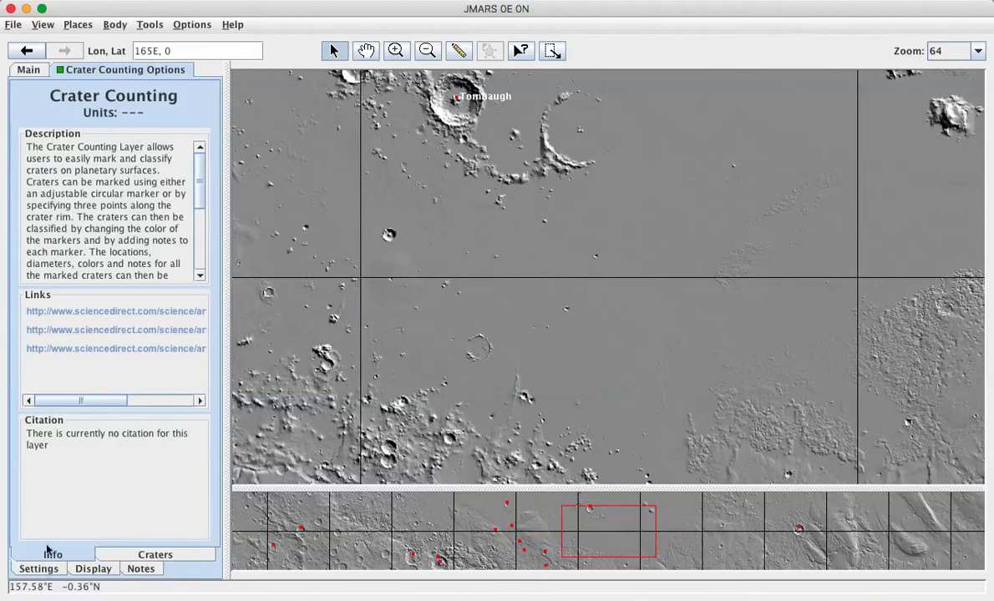
left_click(46, 570)
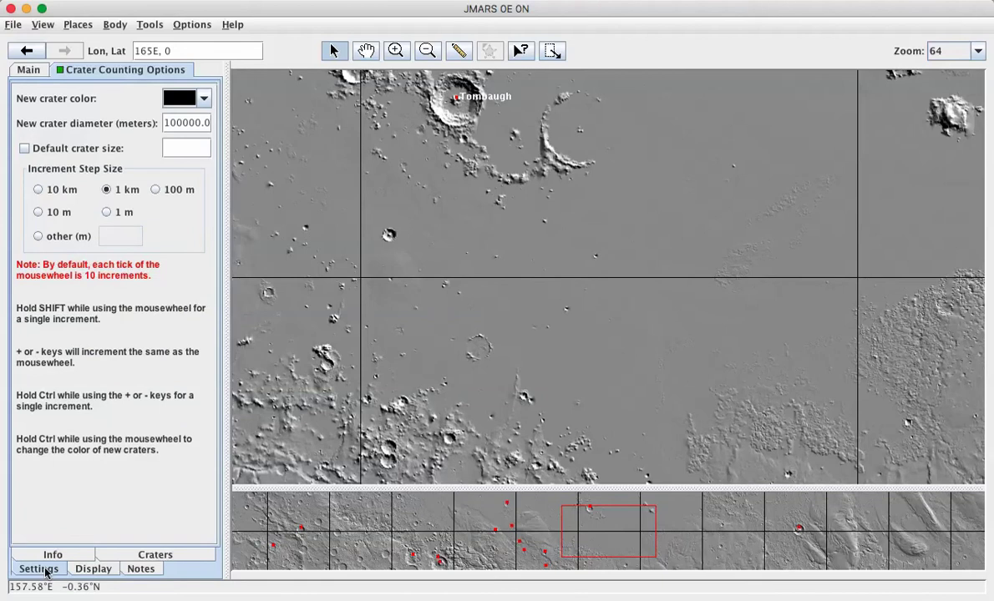
Step: Set the new crater diameter to 1000.0 m and the increment step size to 100 m
left_click(190, 123)
key("BackSpace")
key("BackSpace")
key("BackSpace")
type("0")
left_click(155, 190)
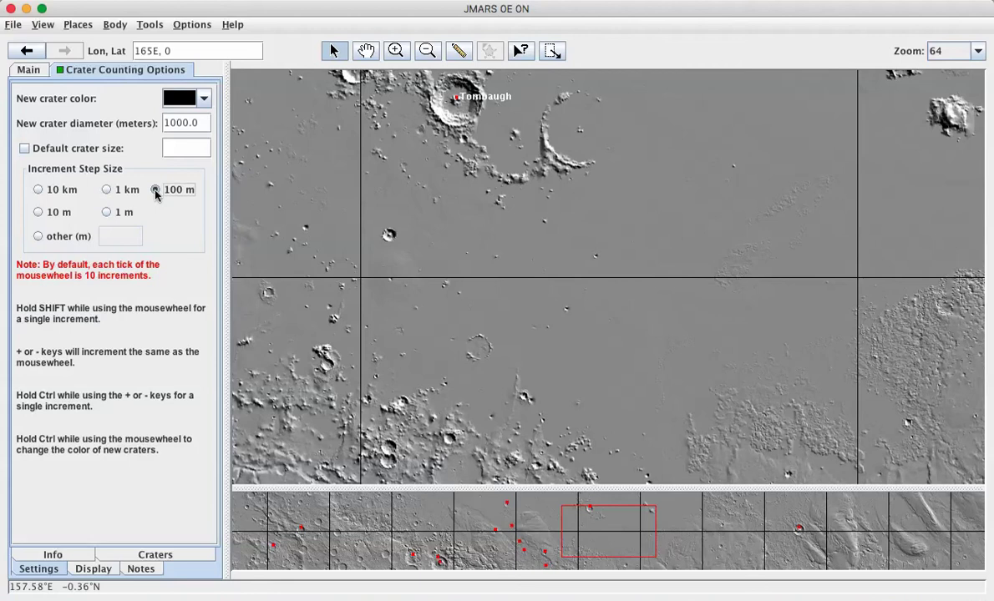
left_click(203, 101)
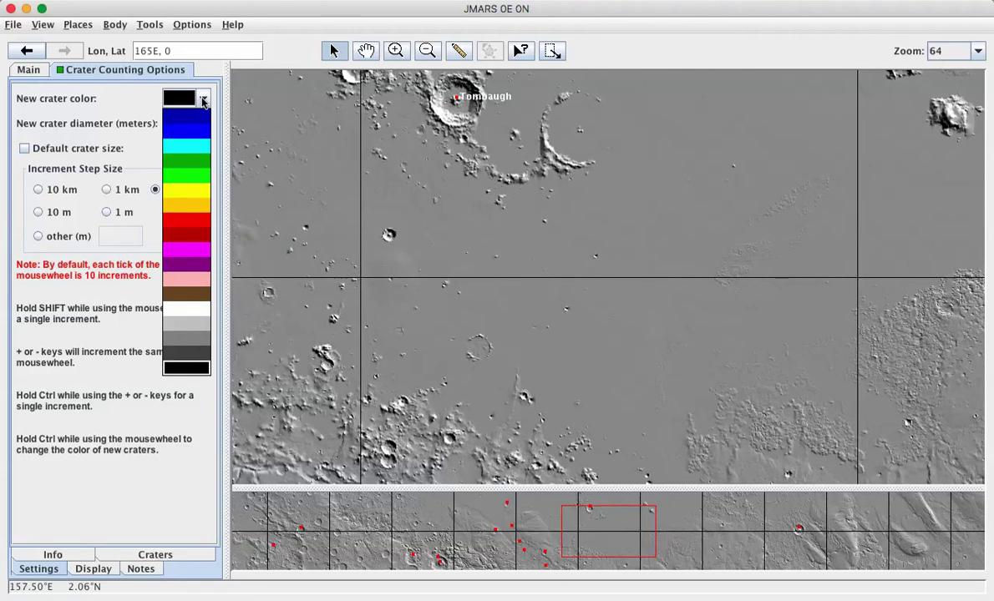
Step: Make new crater markers red and scroll the new crater diameter to 25 km
left_click(193, 222)
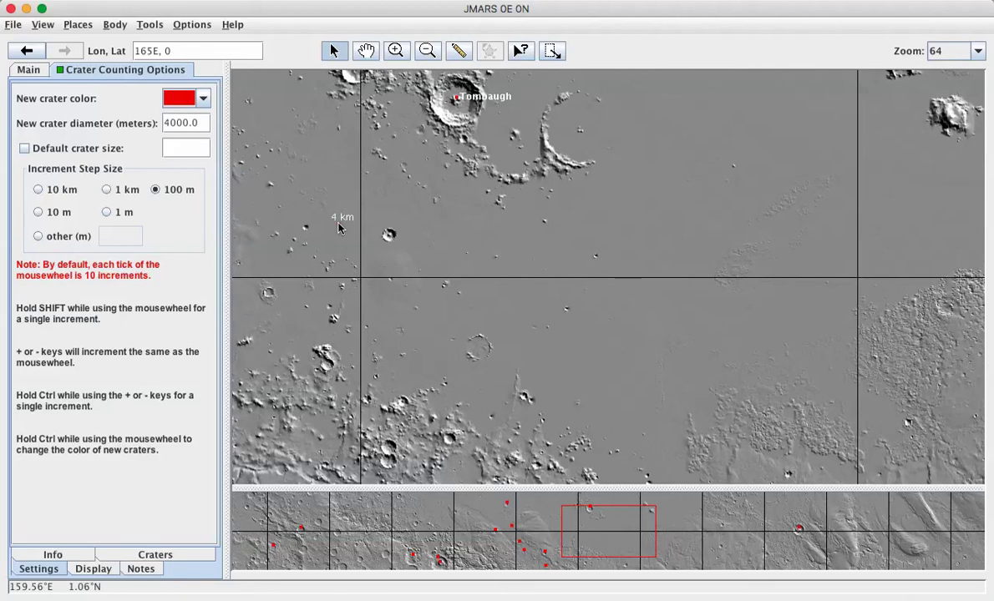
scroll(338, 227, "up", 20)
scroll(339, 227, "up", 10)
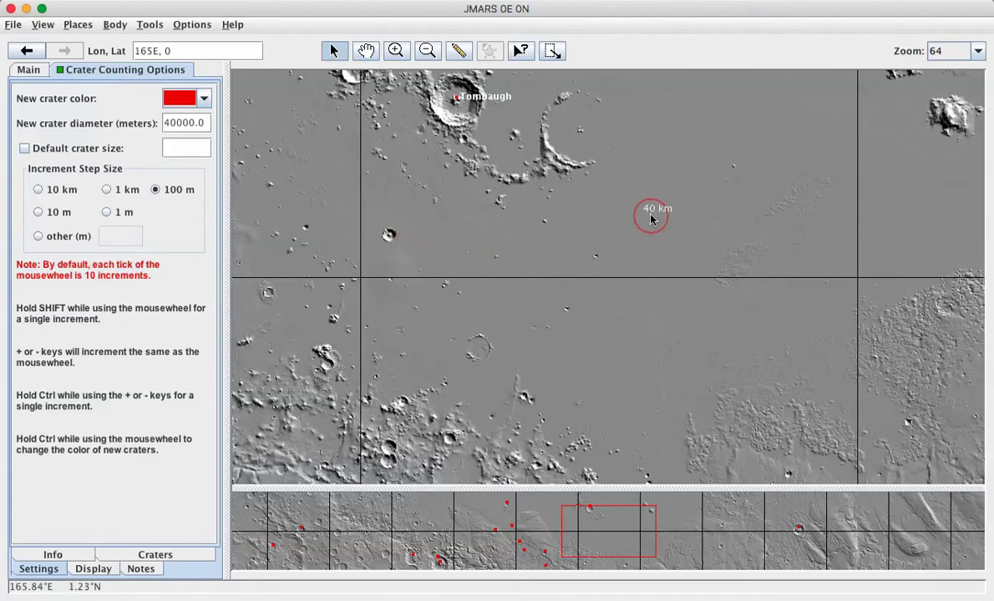
scroll(652, 219, "down", 13)
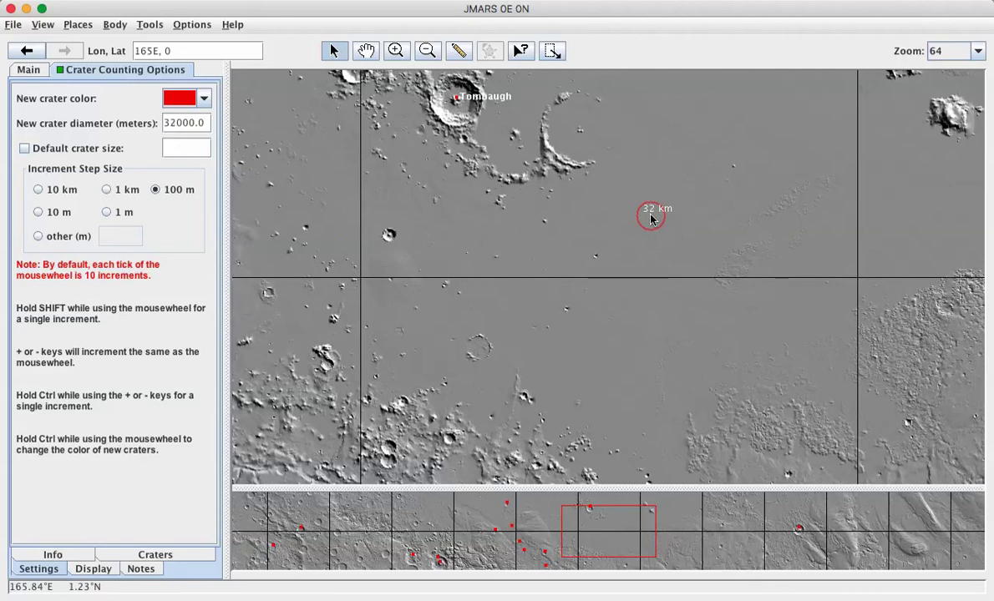
scroll(651, 218, "down", 11)
scroll(652, 219, "down", 2)
left_click(479, 349)
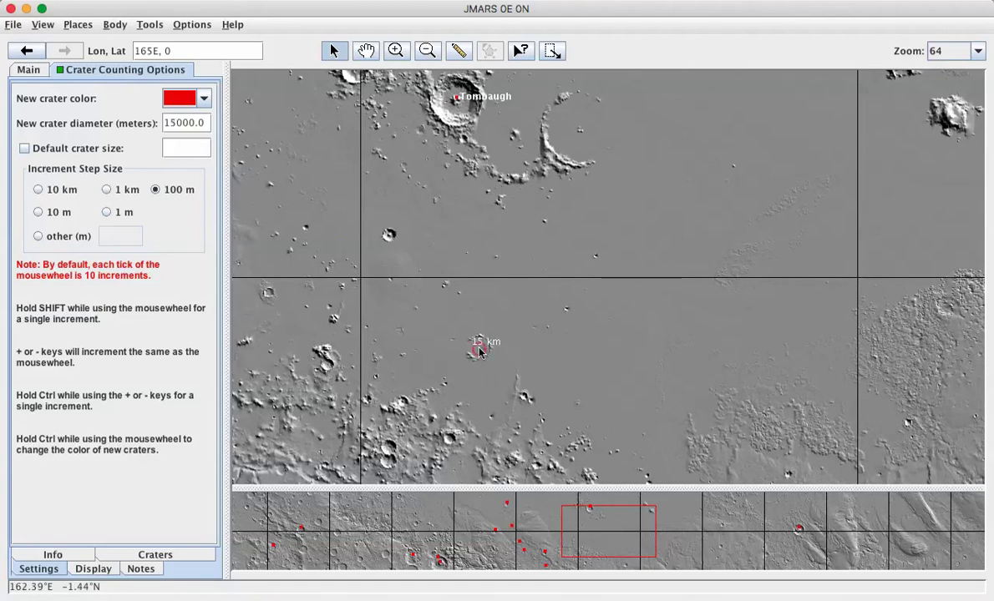
Step: Place a 25 km red crater on the plain south of Tombaugh and check it in the Craters table
scroll(479, 351, "up", 10)
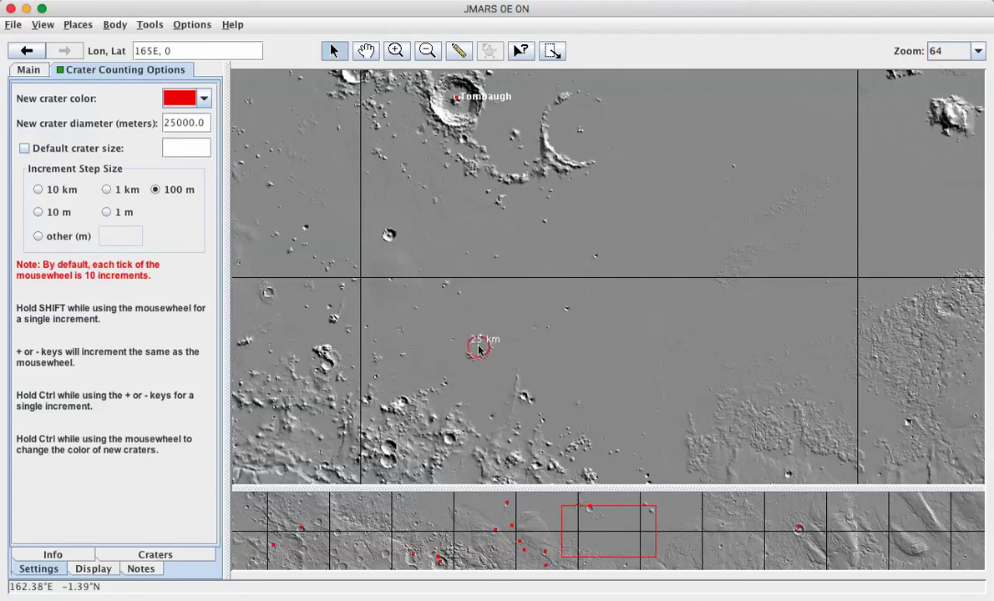
left_click(478, 349)
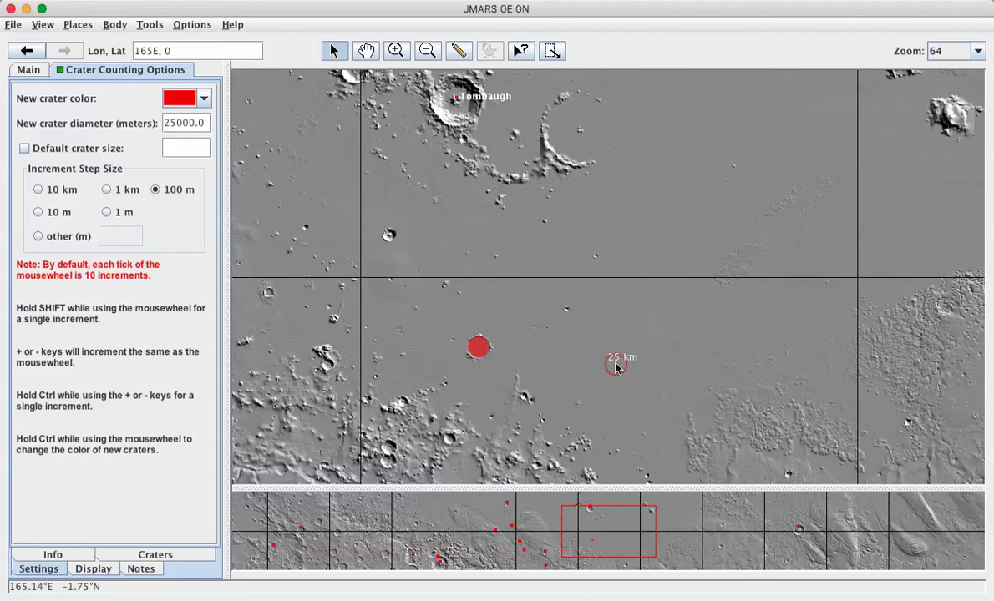
left_click(136, 553)
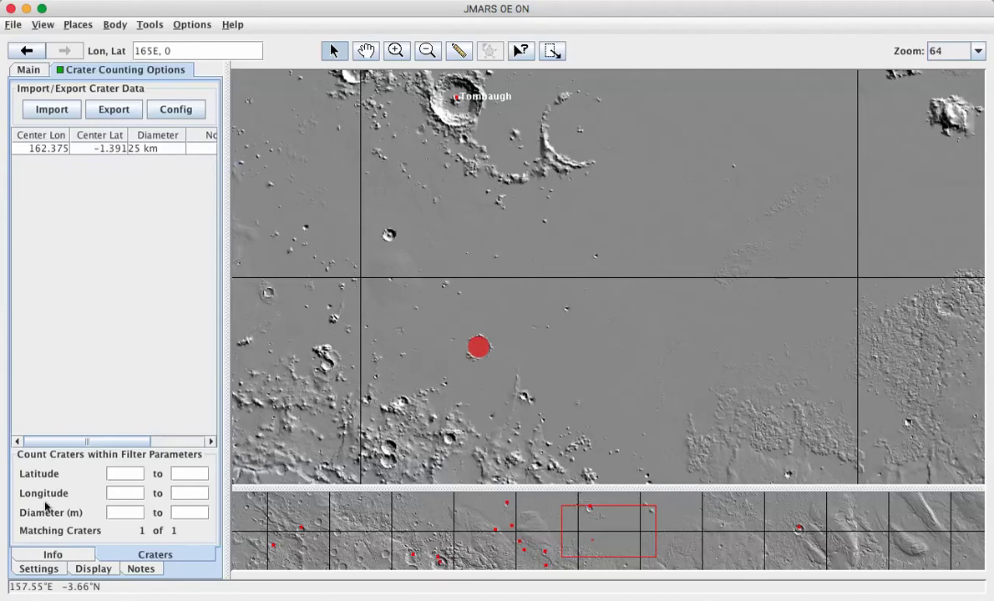
left_click(53, 570)
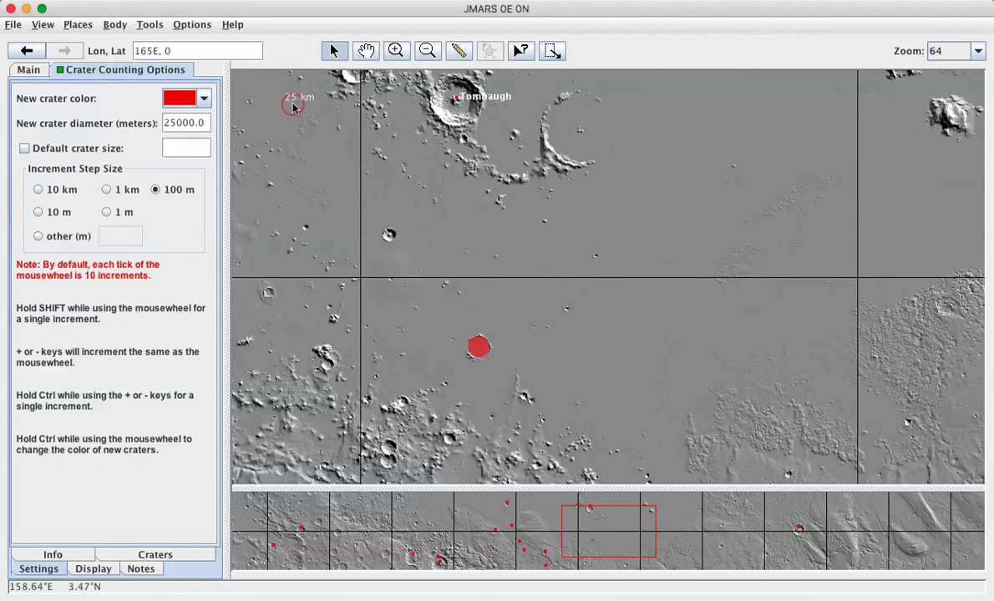
Step: Shrink the crater size and mark a small 5 km crater at the upper left
scroll(292, 106, "down", 10)
scroll(292, 106, "down", 3)
scroll(292, 106, "down", 2)
scroll(292, 107, "down", 1)
scroll(293, 107, "down", 1)
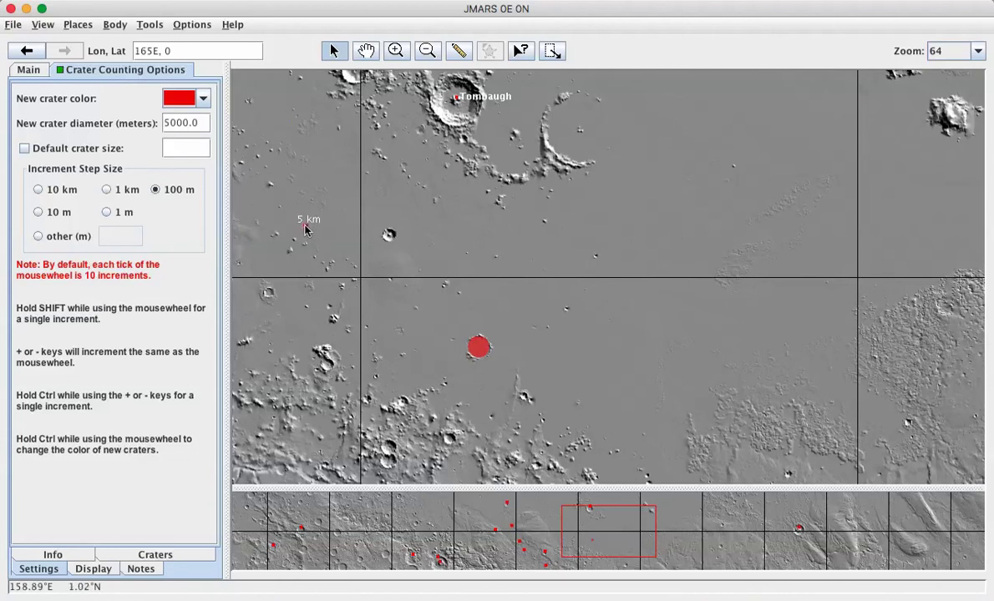
left_click(306, 228)
Step: Mark two 16 km craters, one above the other, in the lower-left cluster
scroll(320, 224, "down", 2)
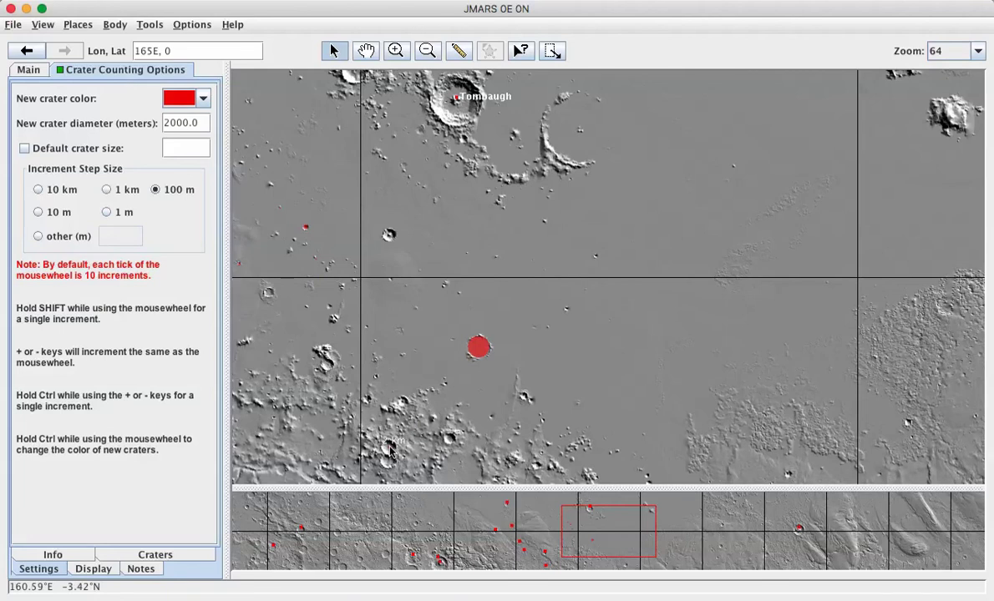
scroll(390, 451, "up", 11)
scroll(390, 451, "up", 3)
scroll(389, 451, "down", 1)
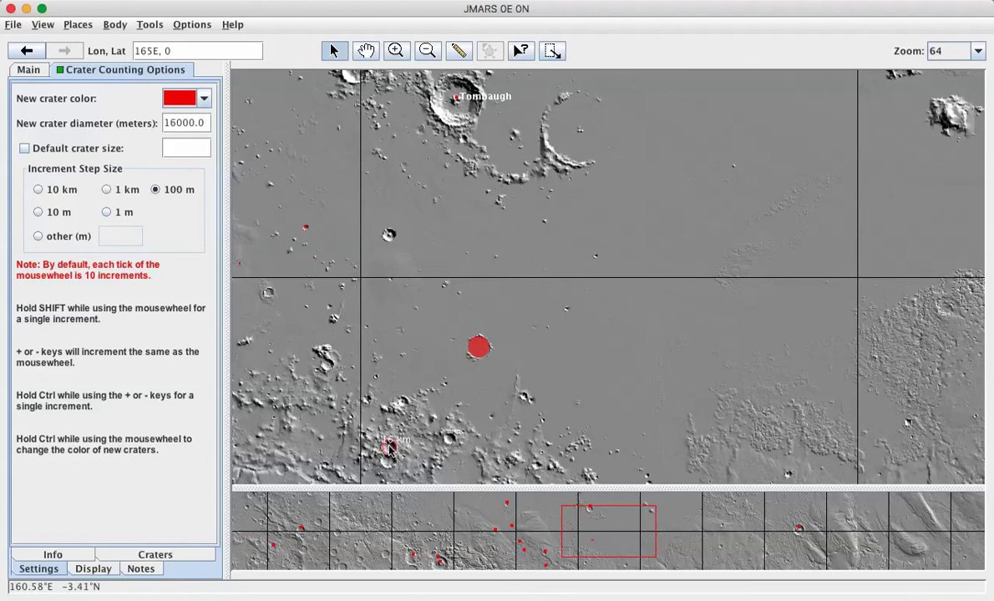
left_click(389, 447)
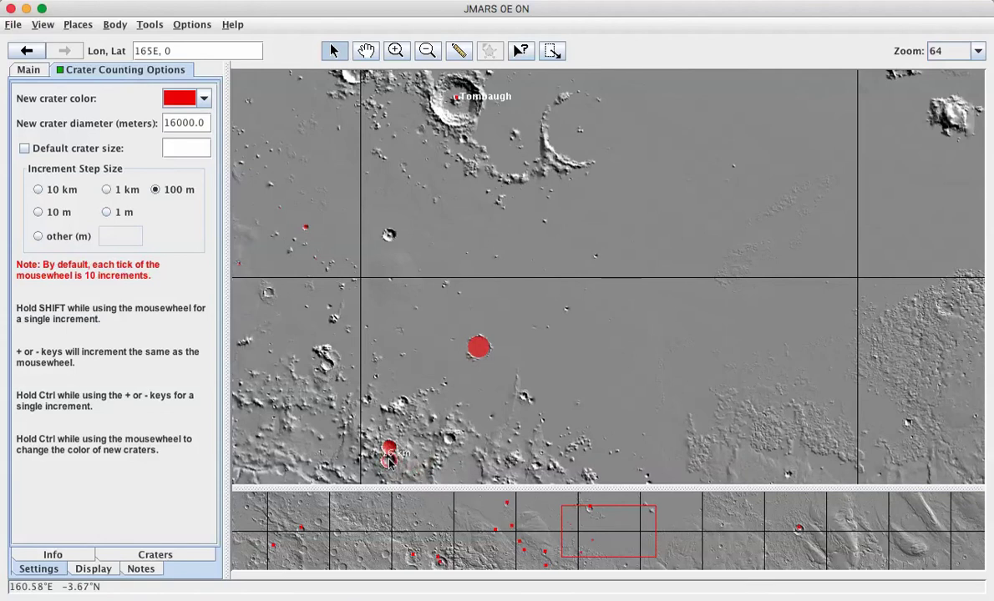
left_click(389, 460)
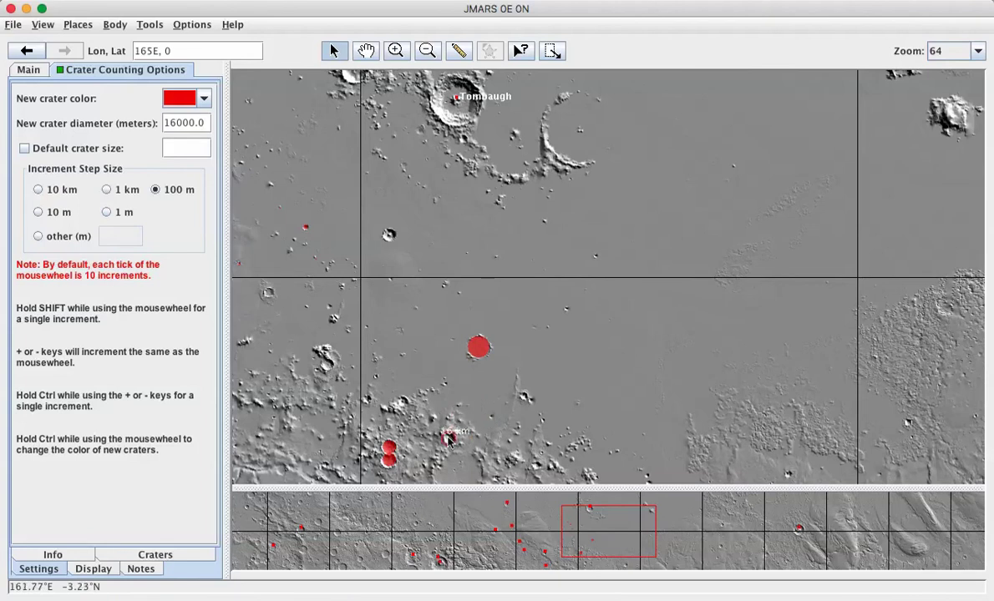
scroll(448, 436, "down", 3)
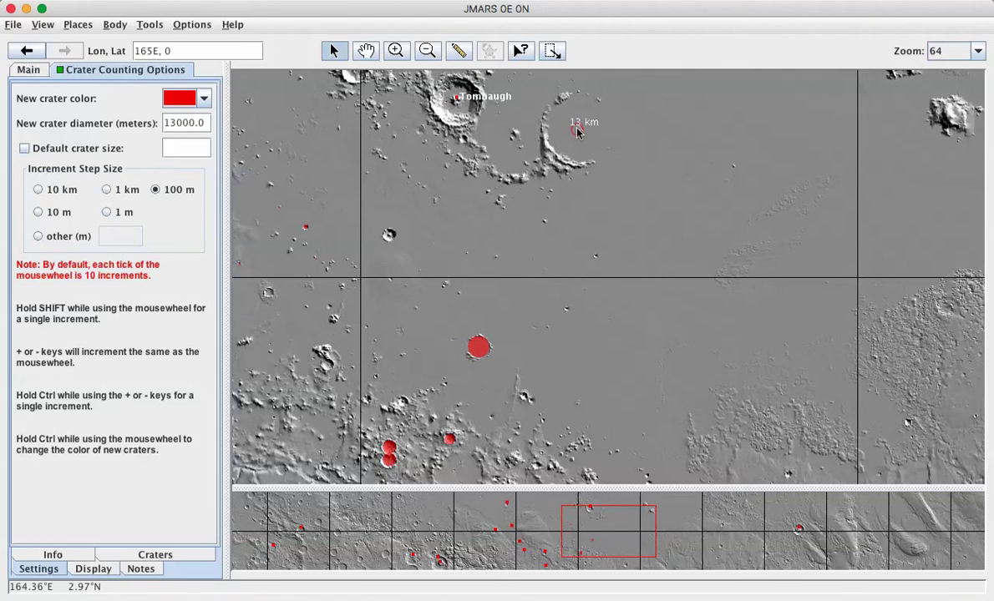
Step: Mark a 79 km crater east of Tombaugh and a 62 km crater on Tombaugh itself
scroll(577, 132, "up", 20)
scroll(577, 132, "up", 20)
scroll(577, 132, "up", 20)
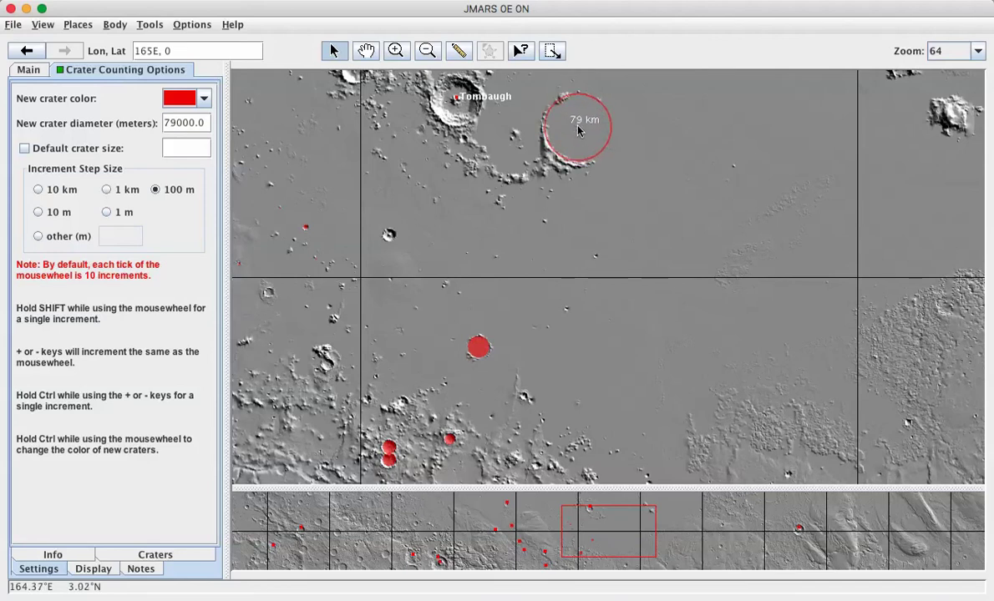
left_click(579, 130)
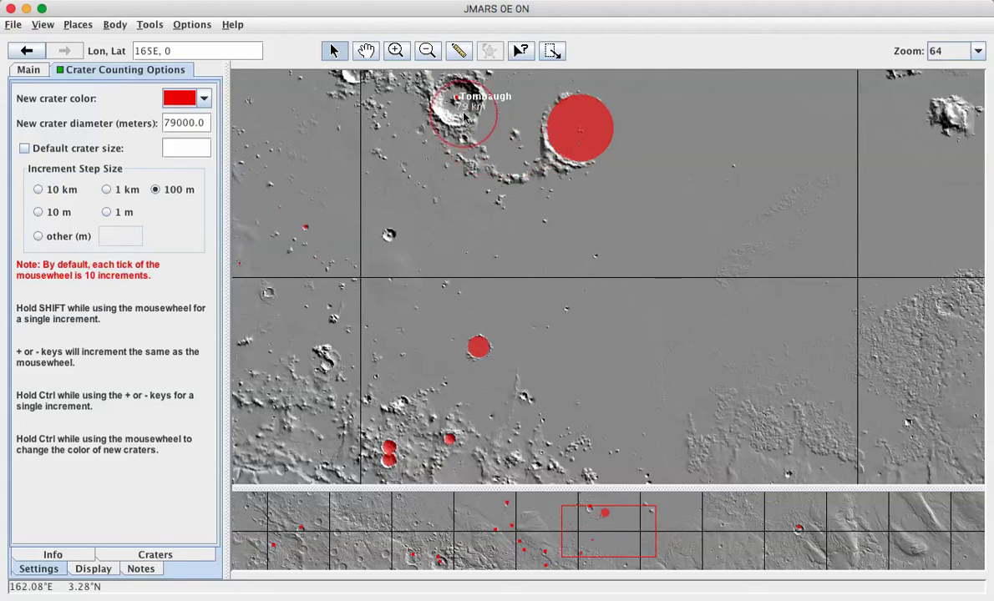
scroll(465, 117, "down", 10)
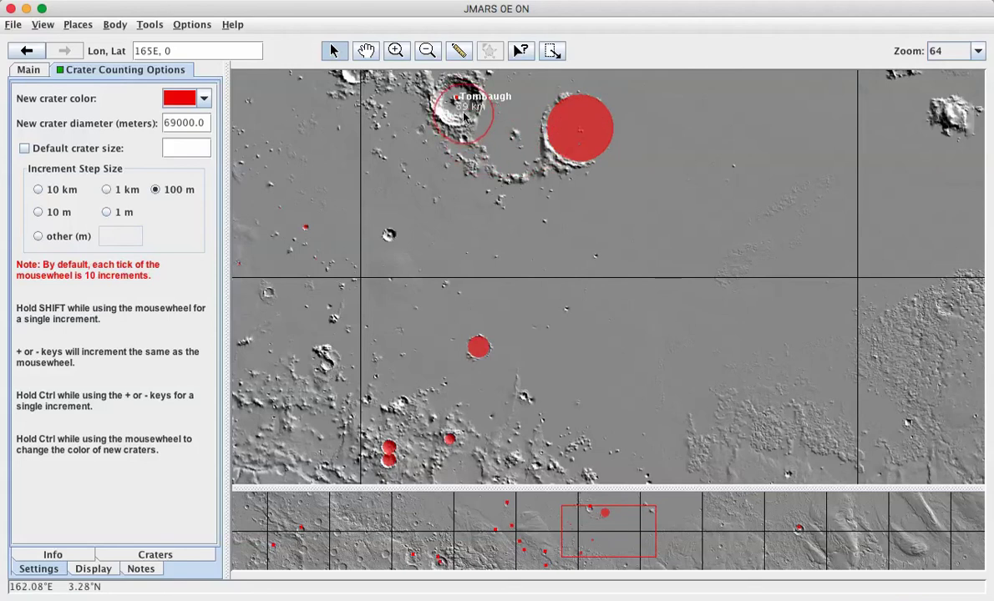
scroll(464, 117, "down", 4)
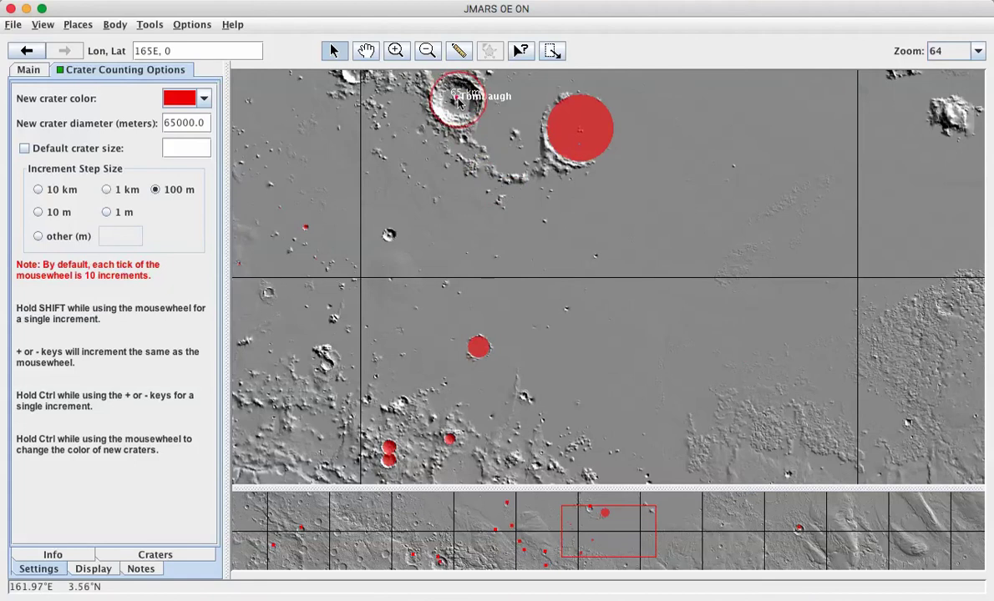
scroll(457, 100, "down", 3)
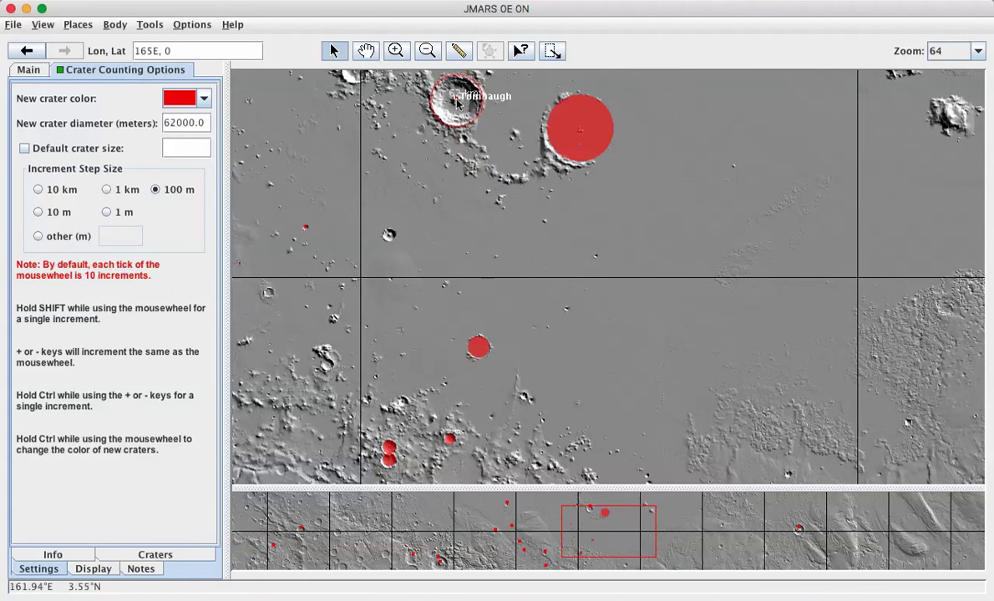
left_click(457, 100)
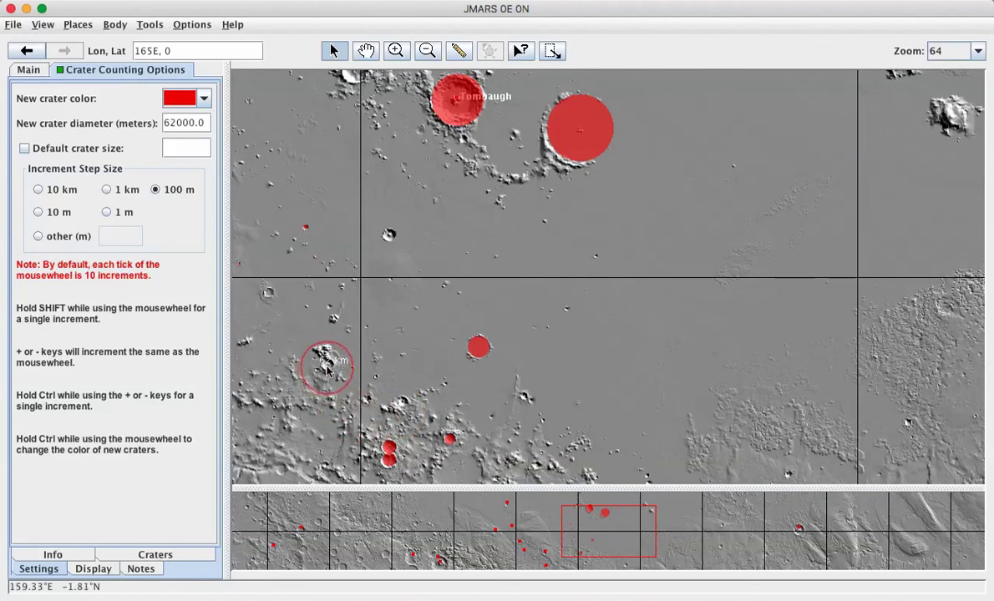
Step: Mark two 15 km craters and a 12 km crater near the left edge
scroll(328, 366, "down", 16)
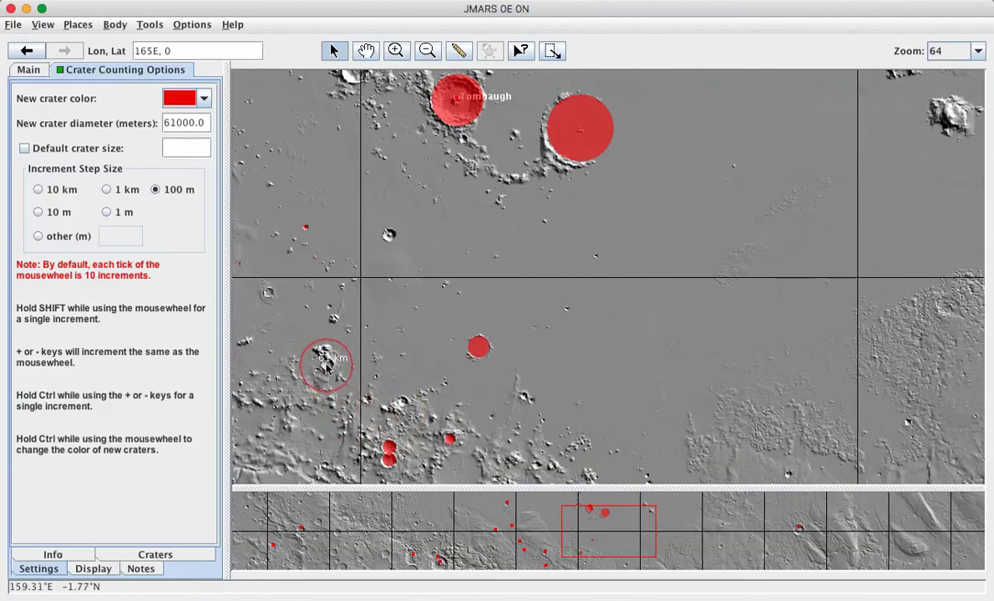
scroll(327, 366, "down", 20)
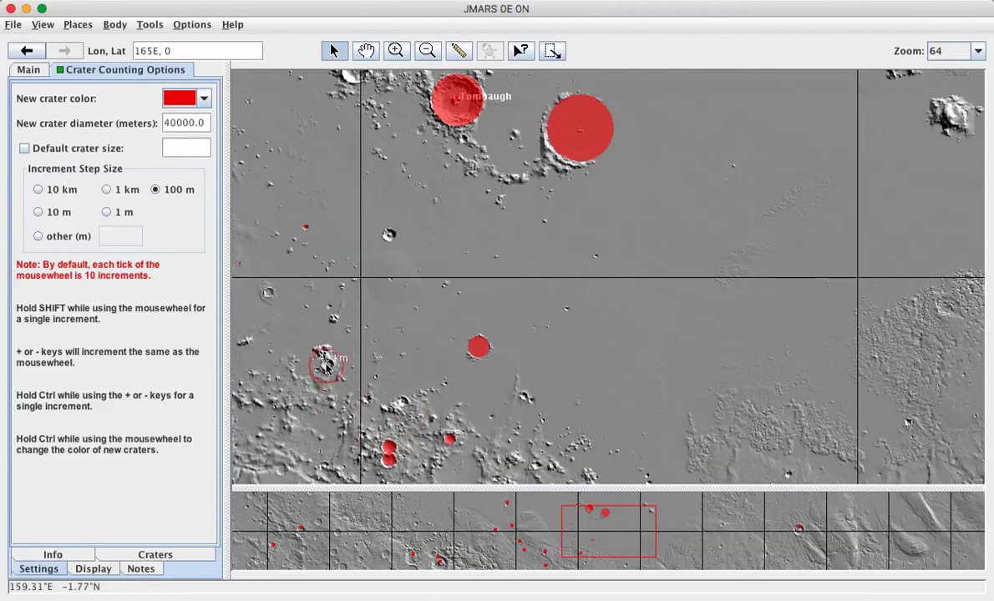
scroll(328, 366, "down", 7)
scroll(327, 366, "down", 1)
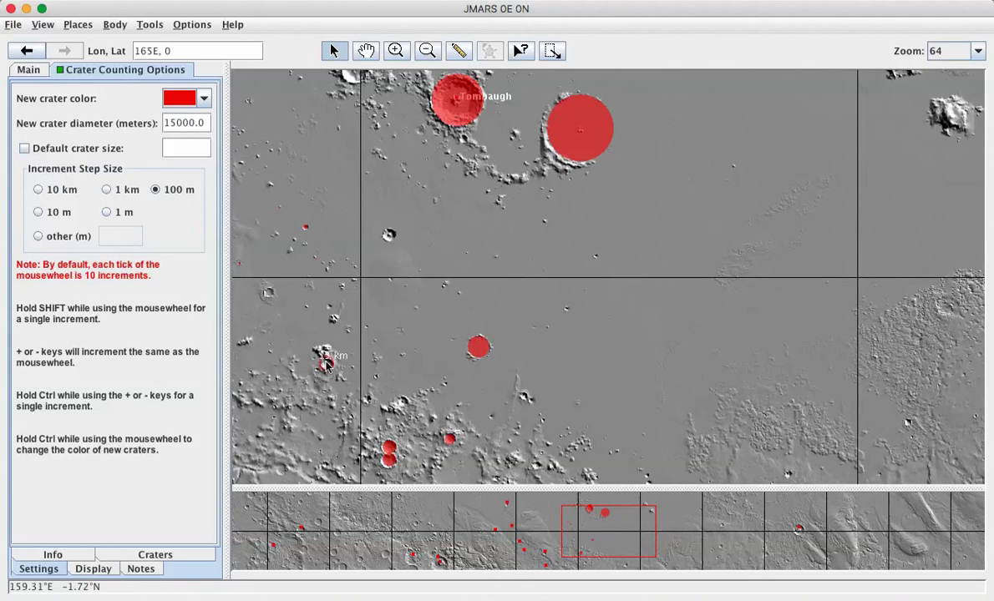
left_click(327, 366)
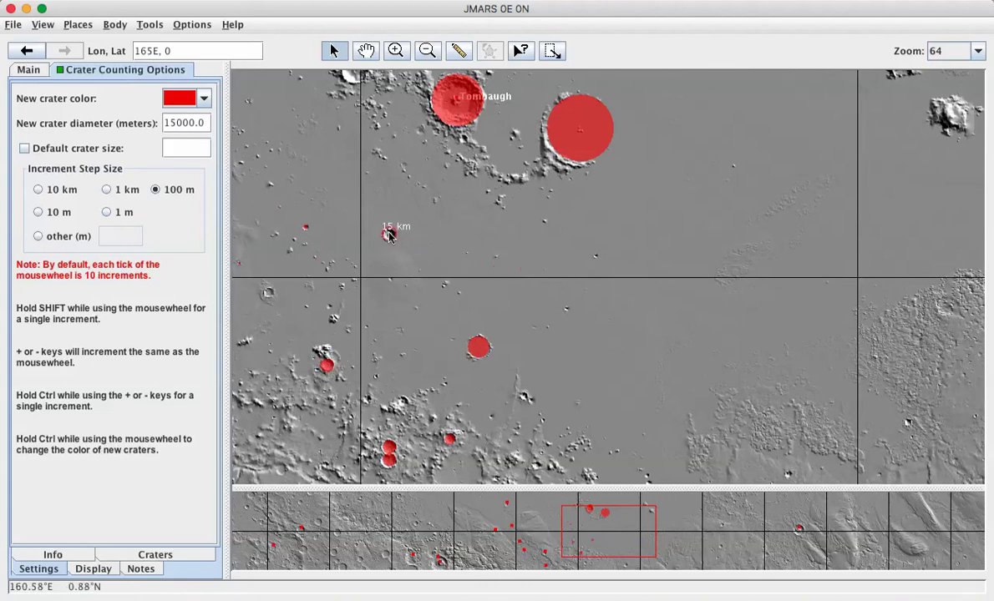
left_click(388, 235)
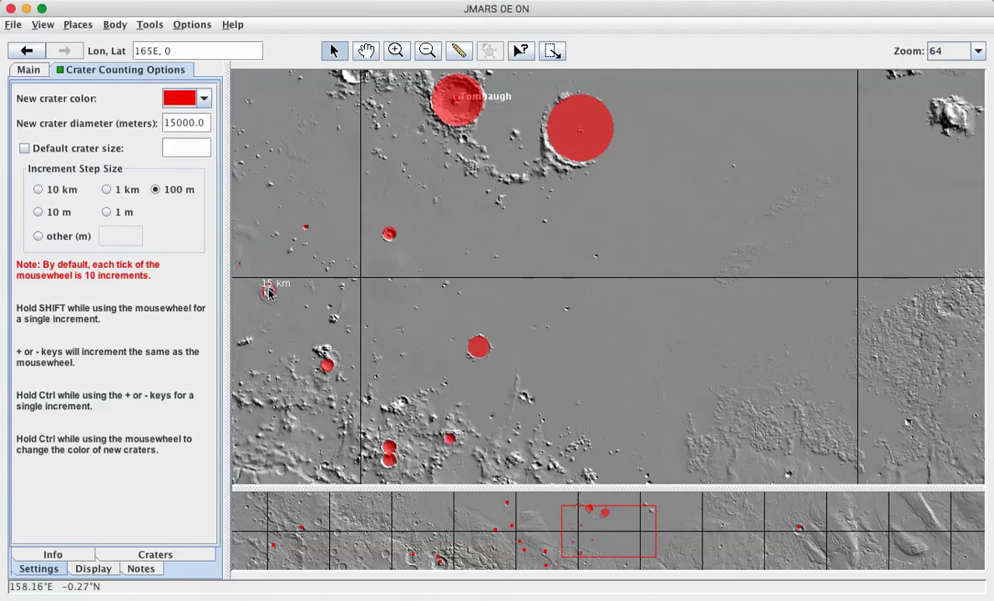
scroll(269, 291, "down", 1)
left_click(269, 294)
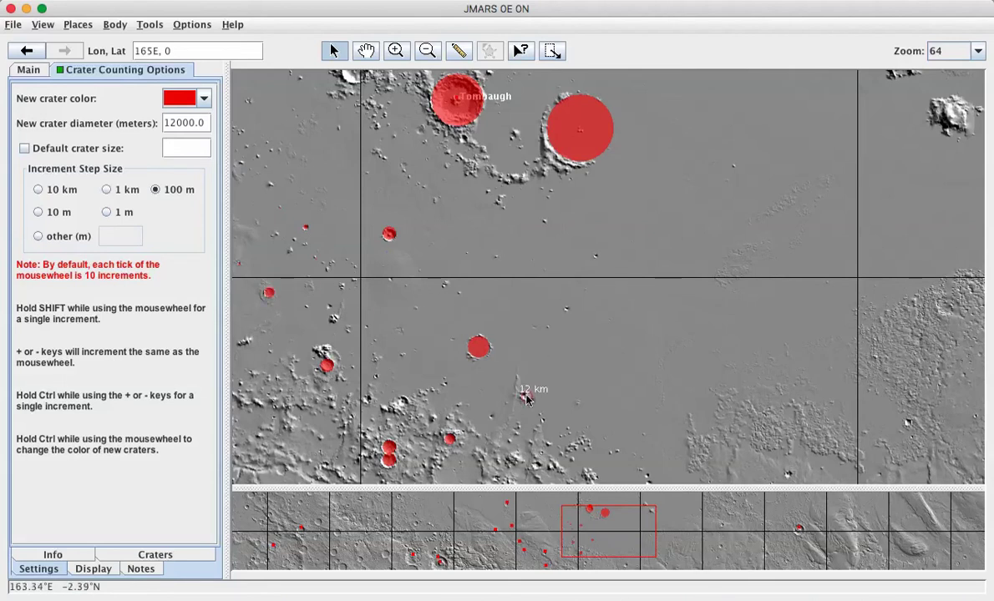
Step: Mark a small 6 km crater and a 26 km crater at the top edge
scroll(523, 399, "down", 6)
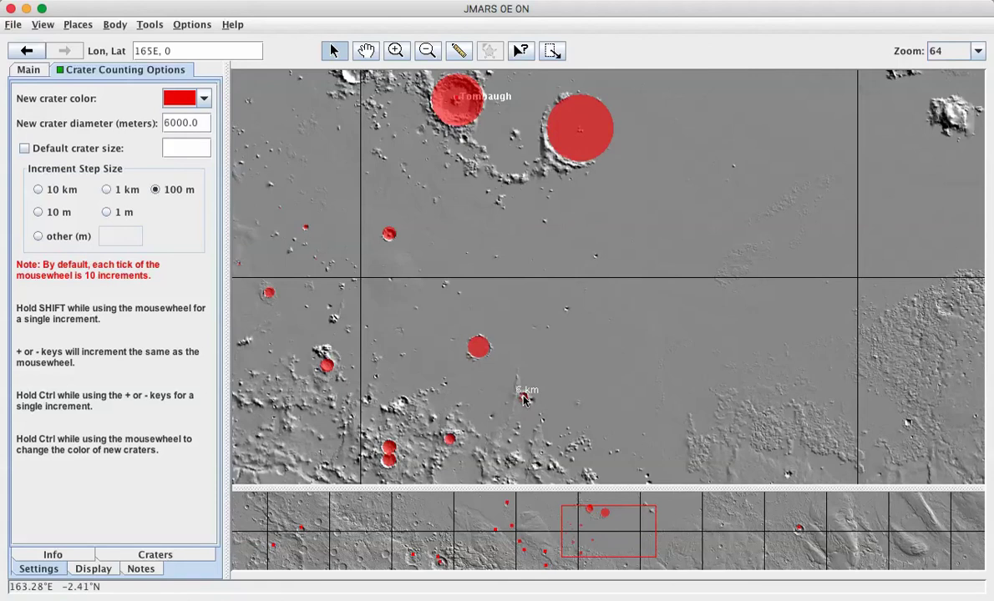
left_click(524, 398)
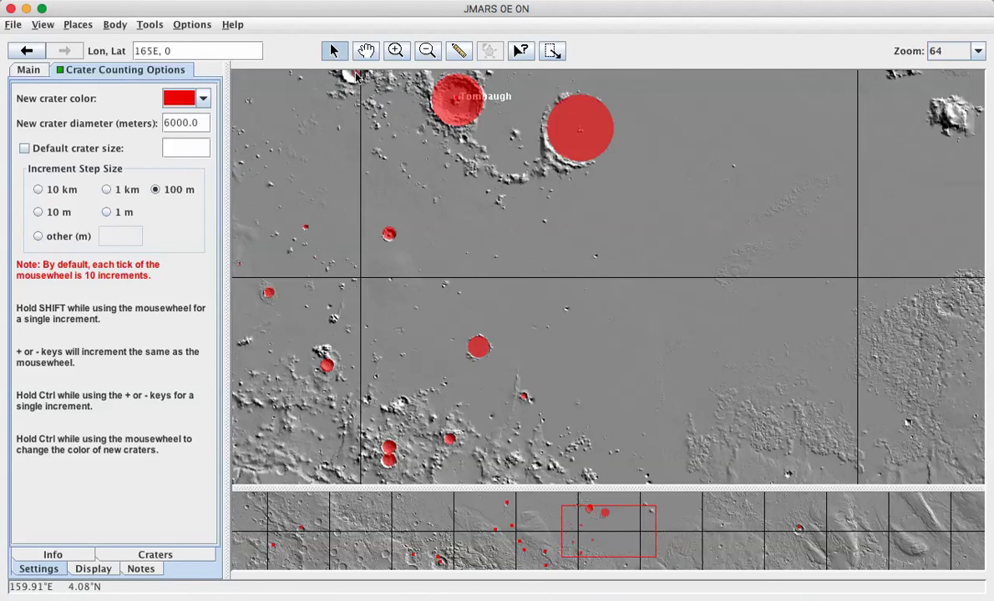
scroll(355, 76, "up", 2)
scroll(355, 77, "up", 3)
scroll(355, 77, "up", 5)
scroll(355, 77, "up", 3)
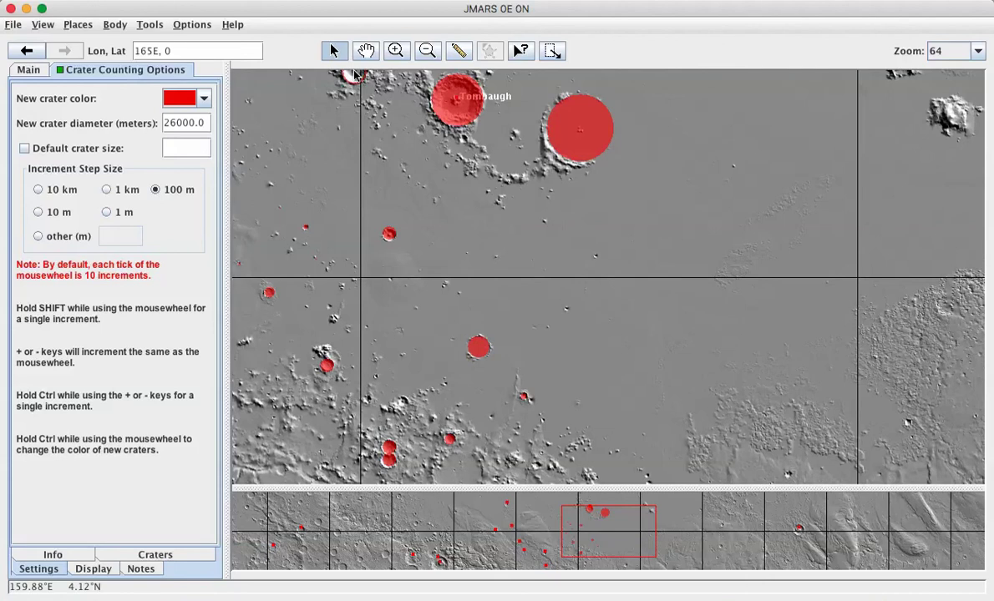
left_click(355, 76)
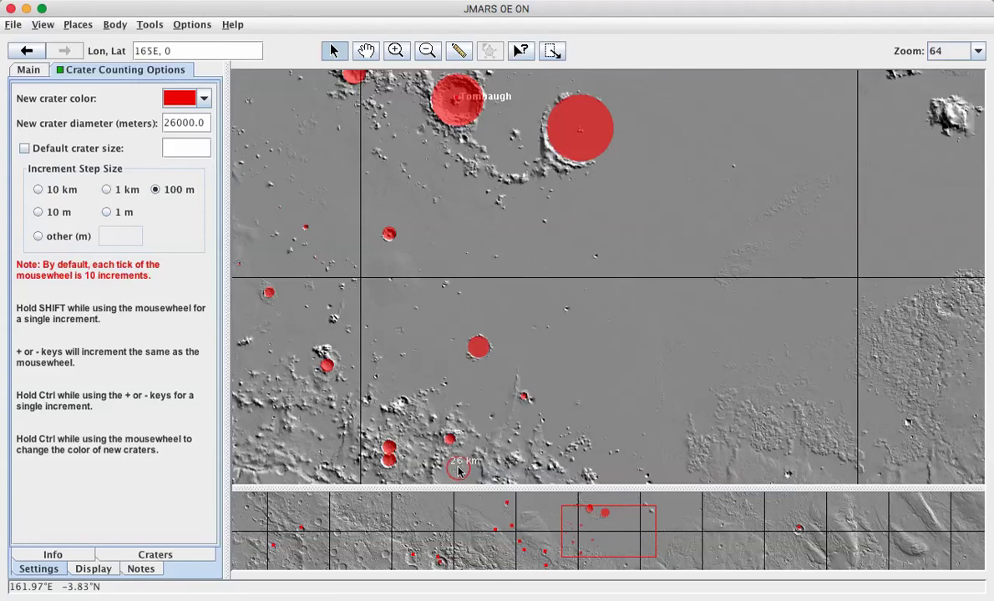
Step: Mark a 55 km crater near the bottom and a tiny 2 km crater
scroll(458, 471, "up", 11)
scroll(458, 471, "up", 6)
scroll(458, 472, "up", 2)
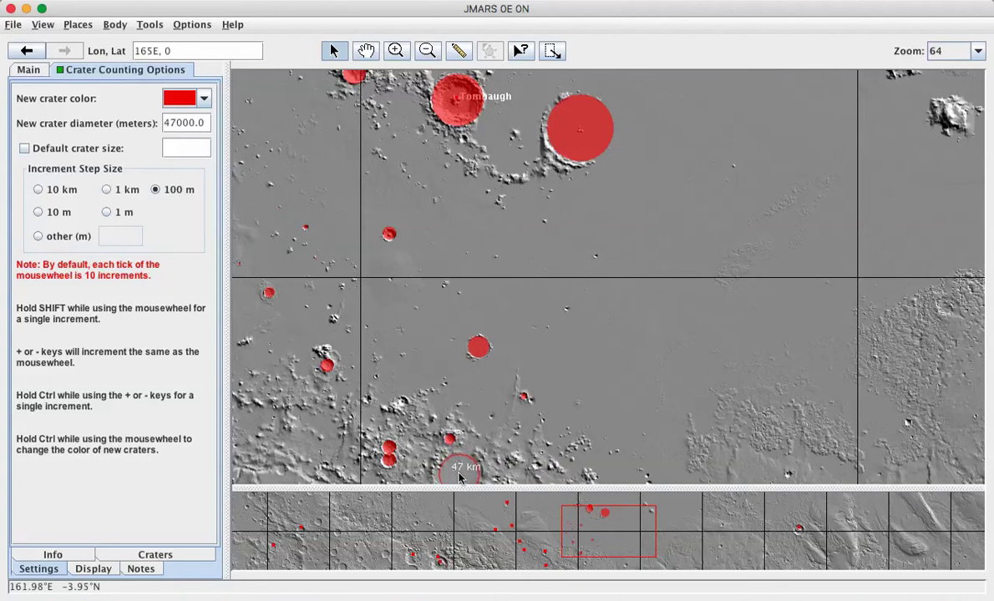
scroll(458, 476, "up", 4)
scroll(458, 476, "up", 1)
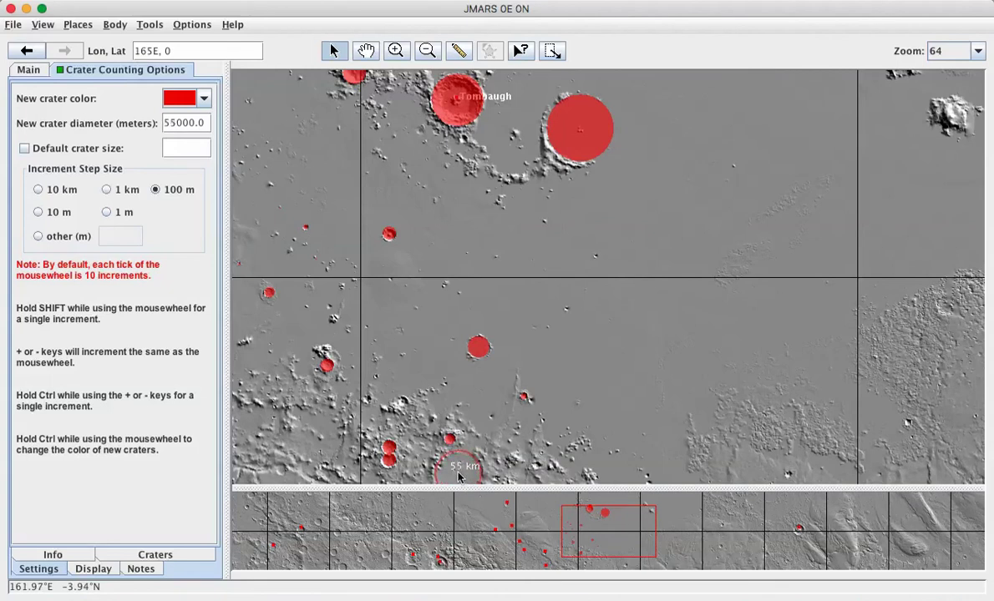
left_click(457, 476)
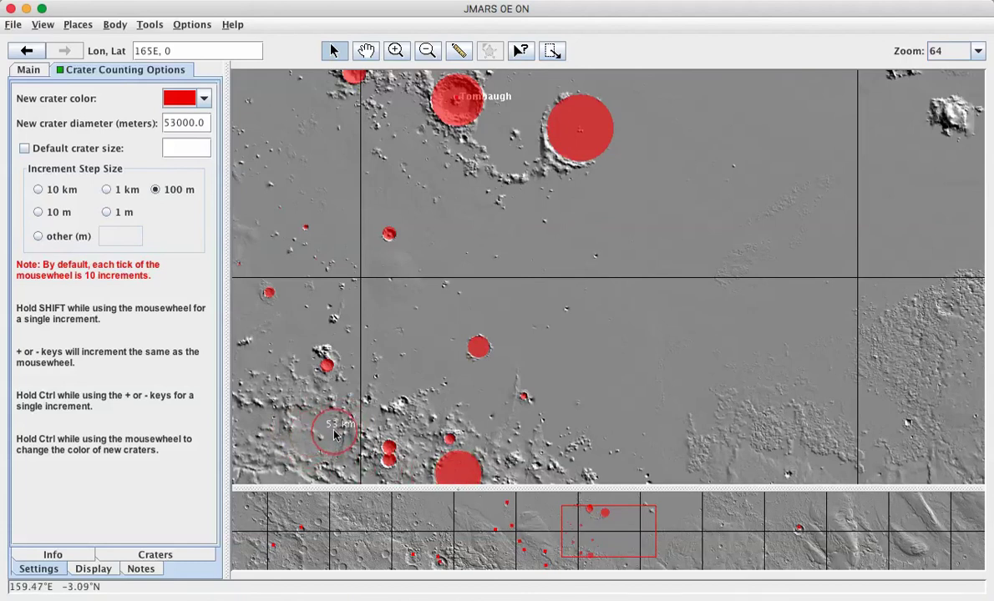
scroll(334, 432, "down", 20)
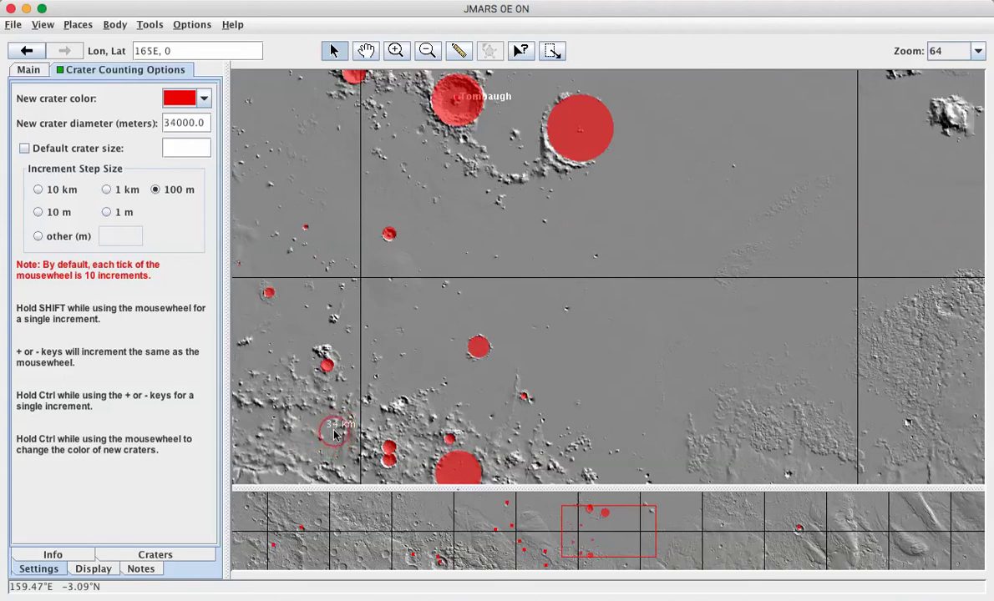
scroll(334, 432, "down", 13)
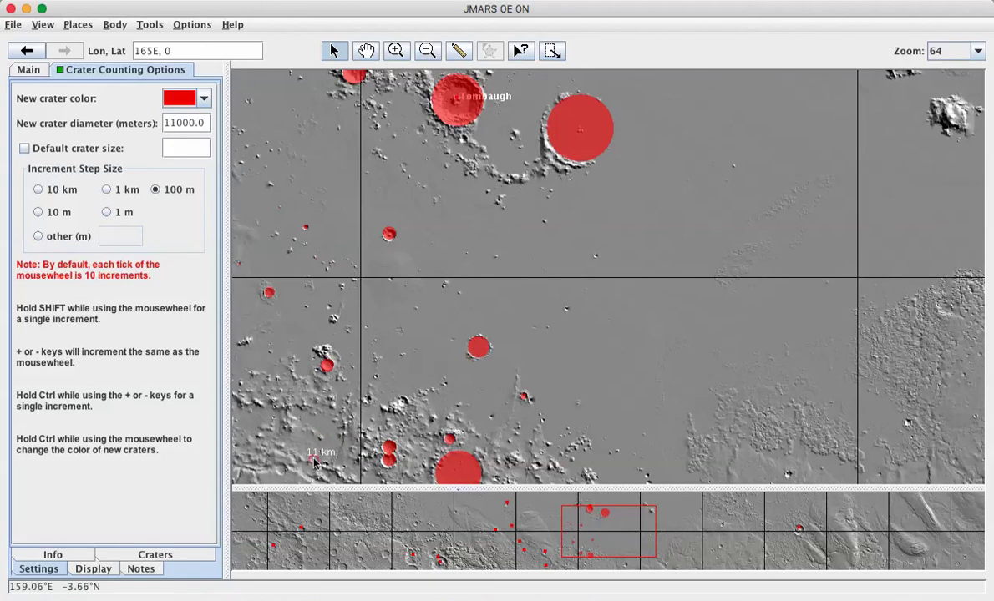
scroll(318, 452, "down", 3)
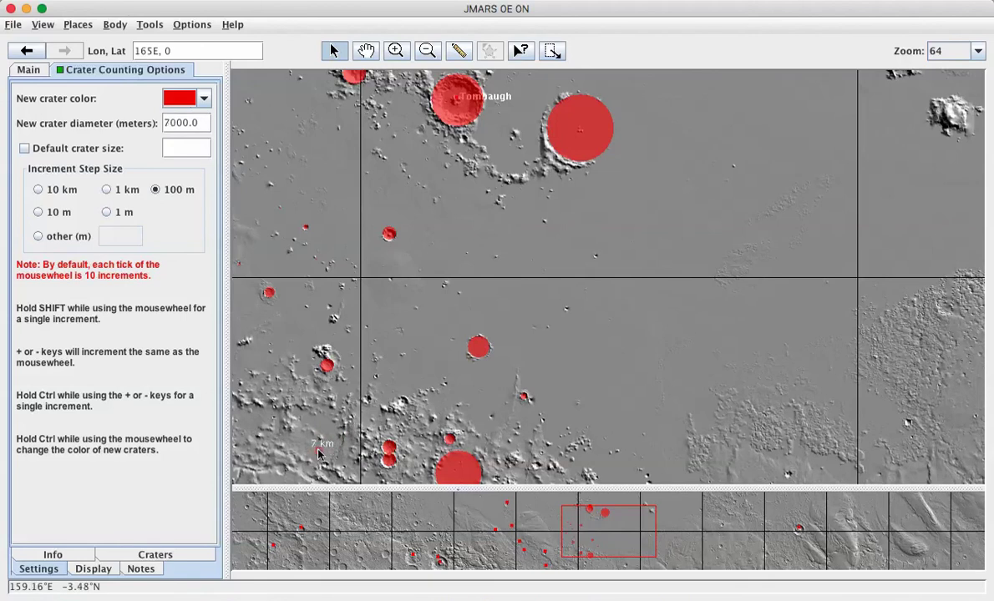
left_click(318, 452)
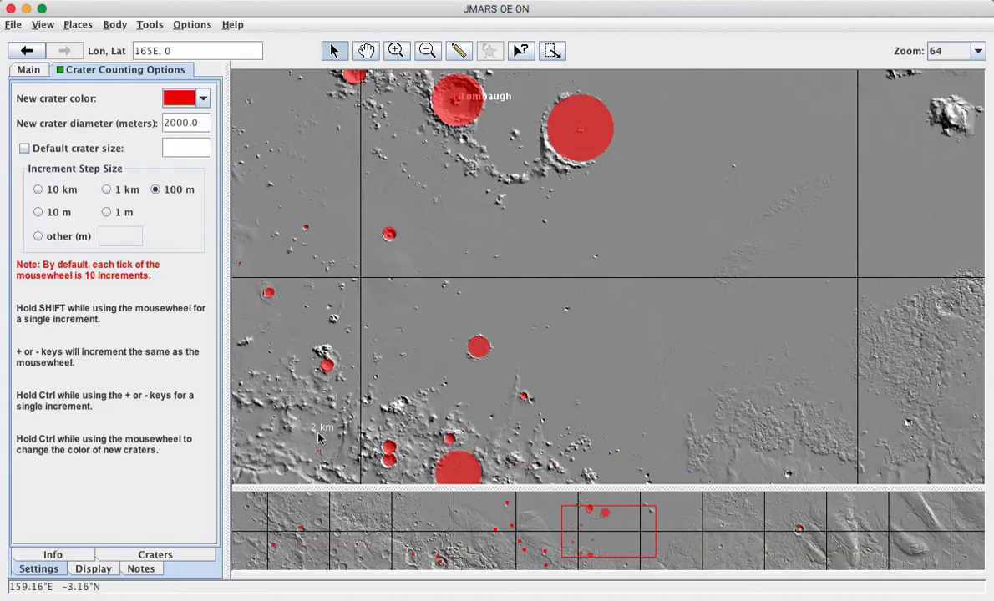
Step: Mark a 60 km and a 14 km crater at lower left, then view the crater table
scroll(318, 437, "up", 20)
scroll(318, 437, "up", 20)
scroll(318, 437, "up", 7)
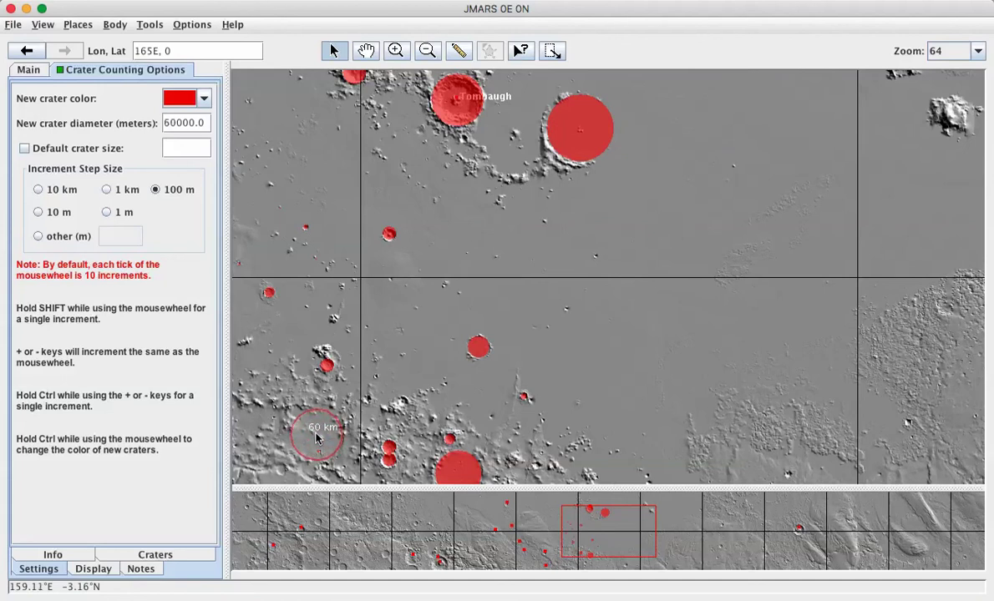
left_click(316, 437)
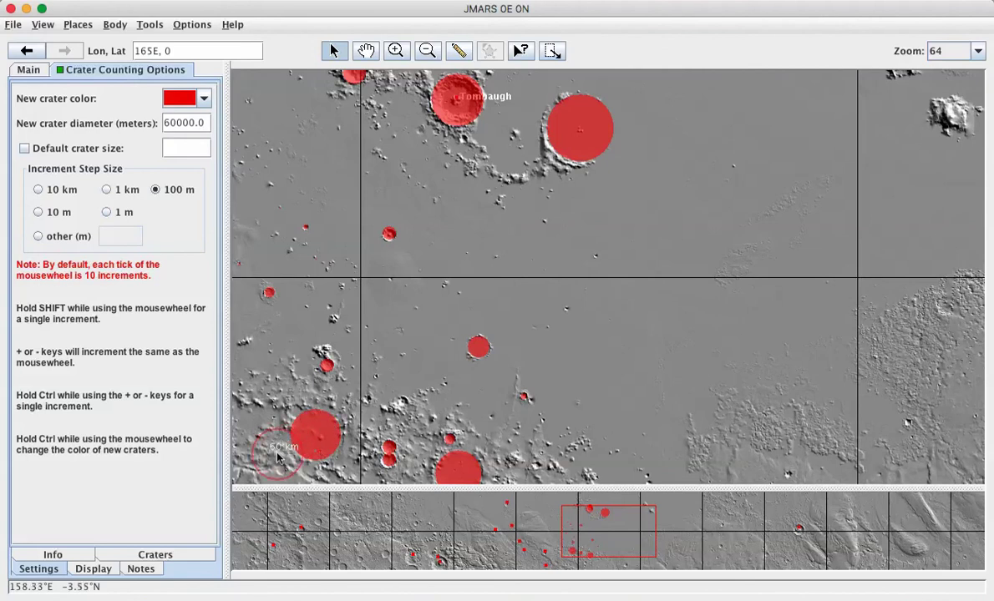
scroll(278, 455, "down", 19)
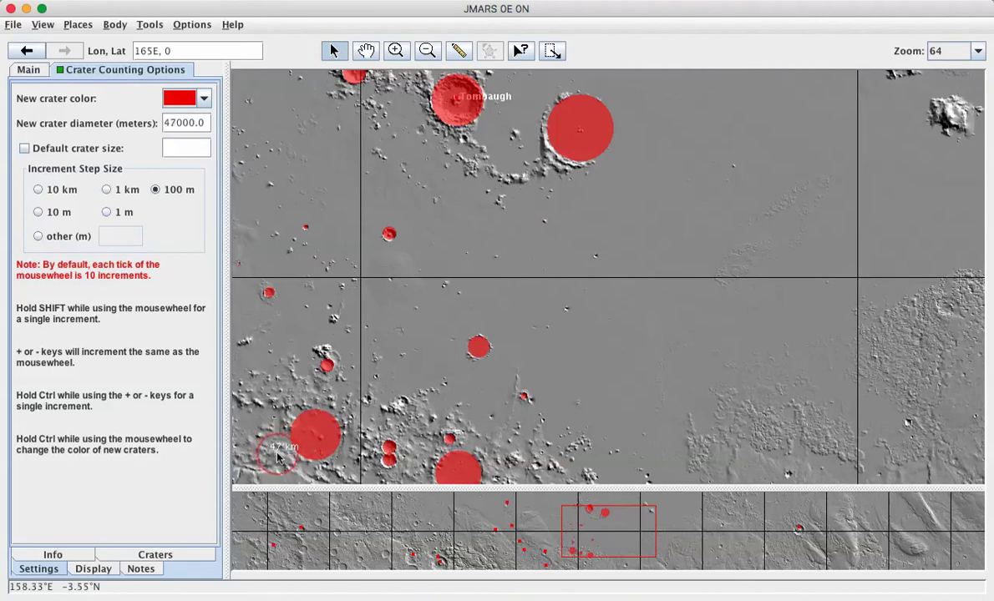
scroll(278, 455, "down", 20)
scroll(279, 455, "down", 2)
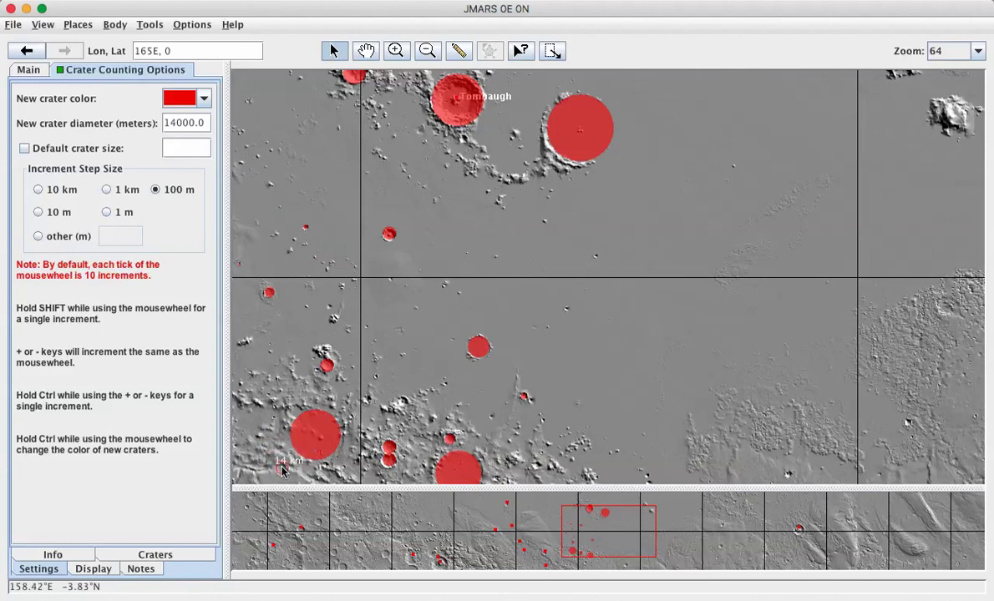
left_click(281, 467)
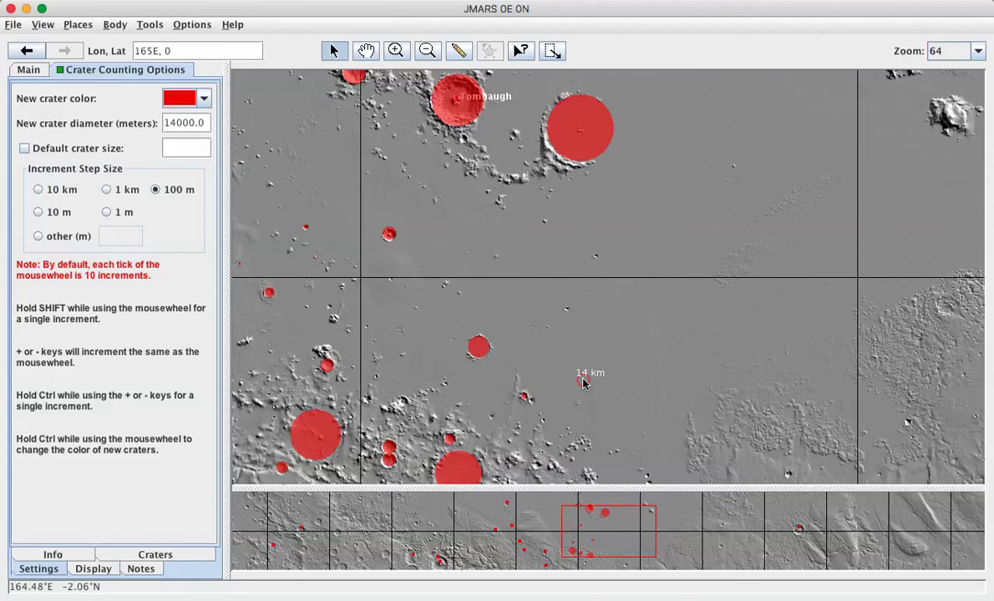
left_click(141, 555)
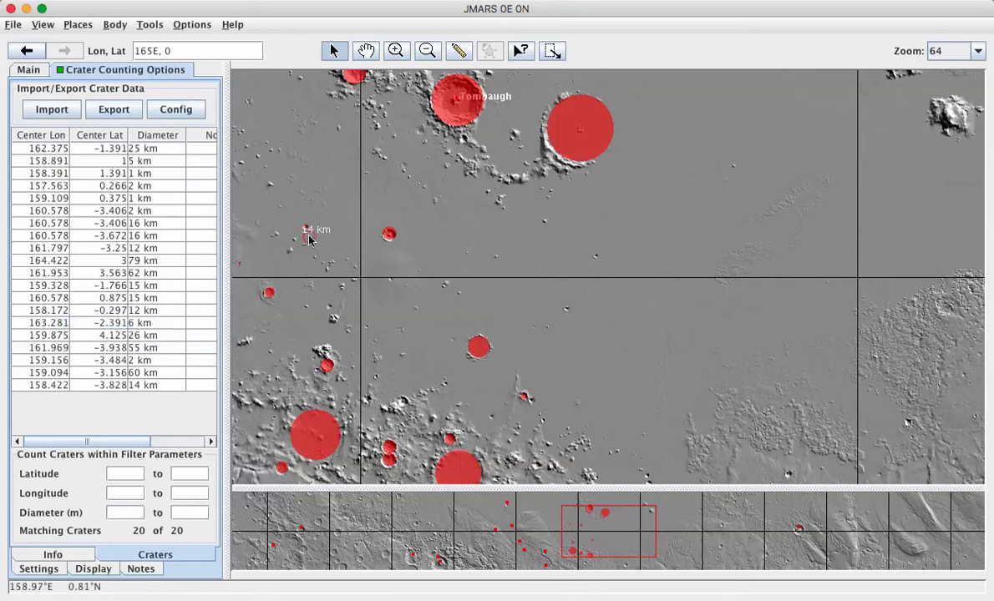
Step: Start exporting the 20-crater table as a CSV shape file
left_click(111, 114)
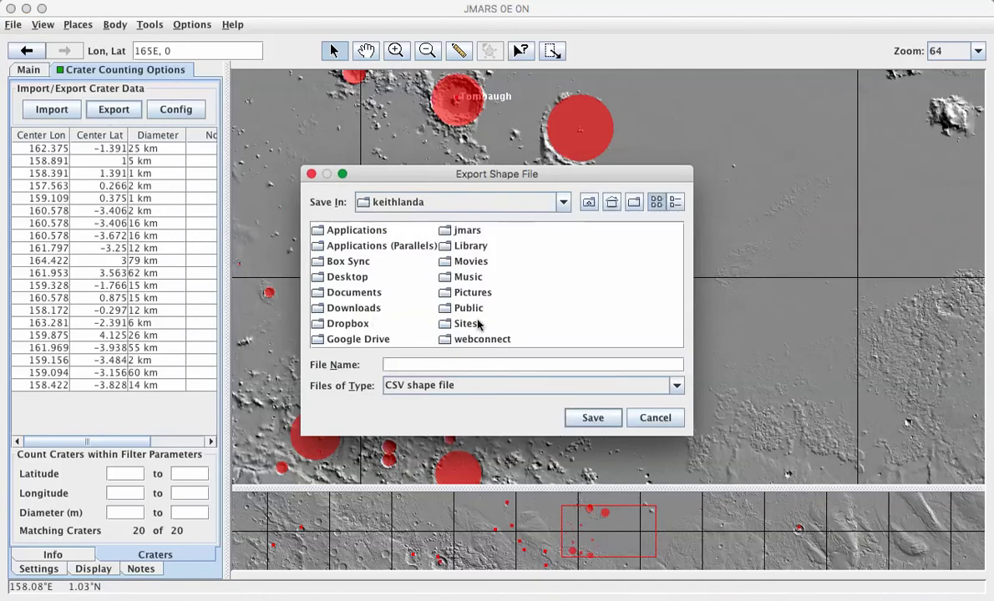
Step: Name the export 'crater data' followed by the student's name and go to the Desktop
type("crater data - Landa")
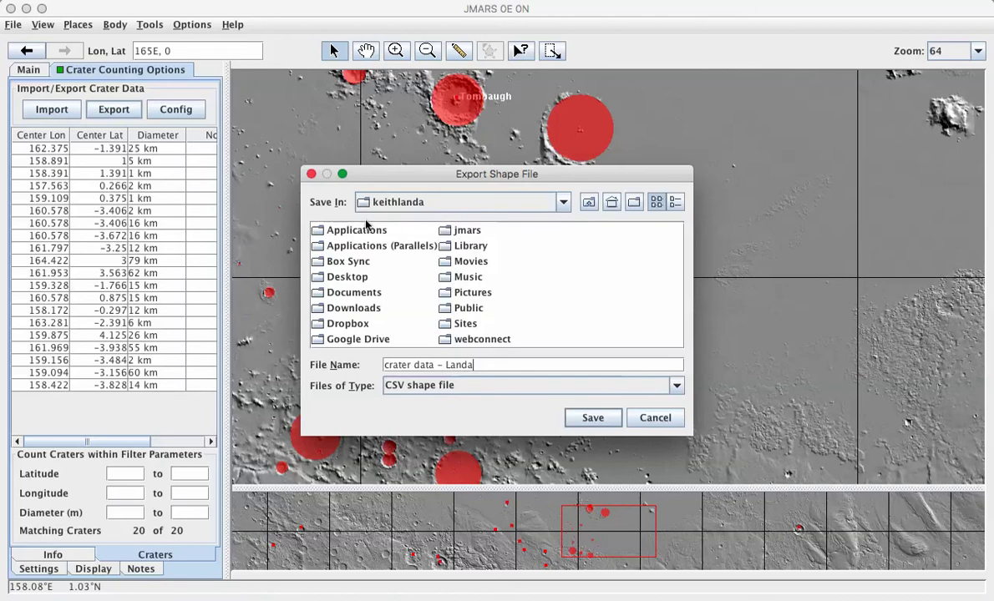
left_click(365, 278)
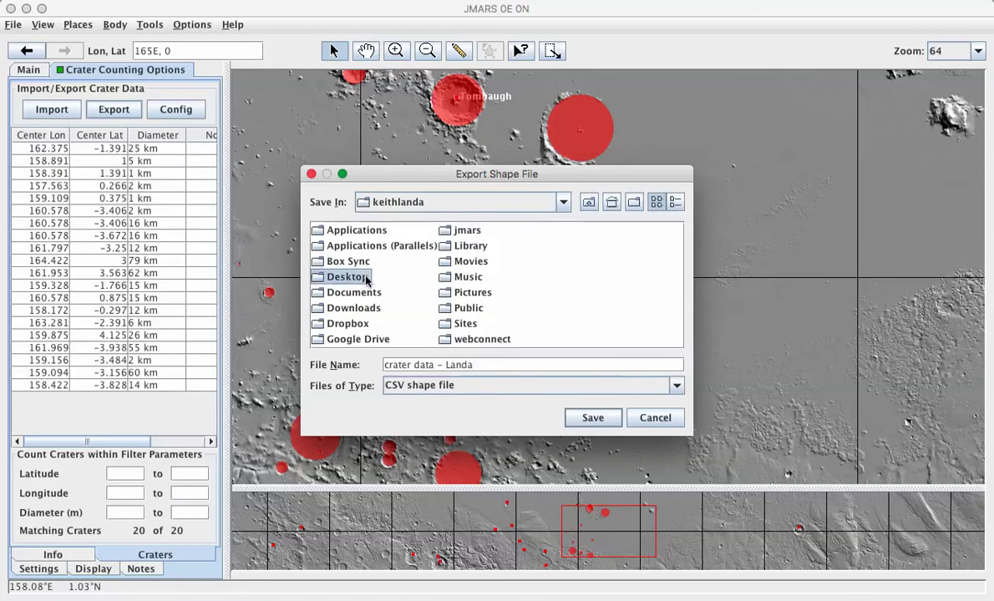
left_click(365, 277)
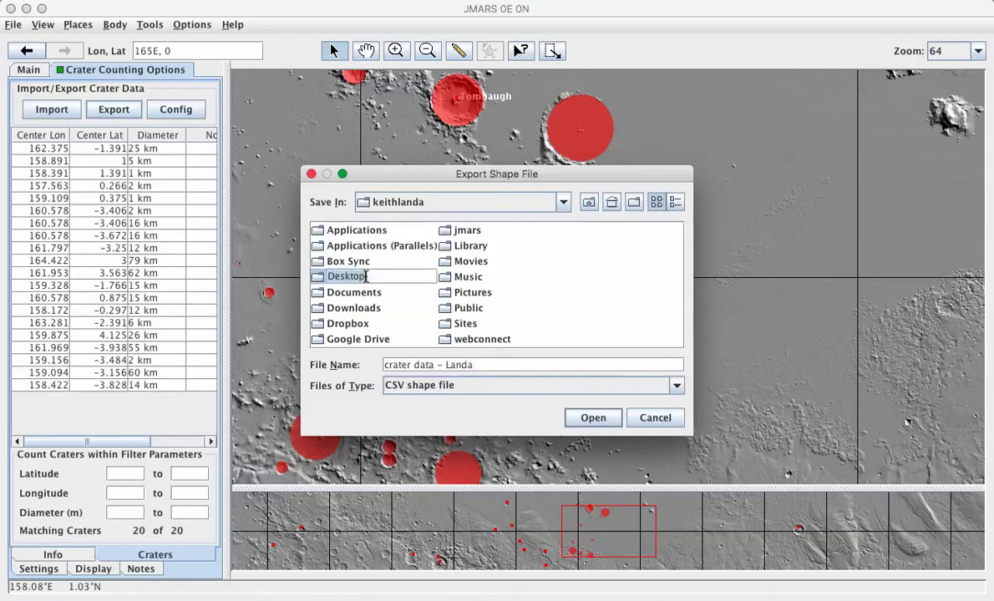
double_click(317, 279)
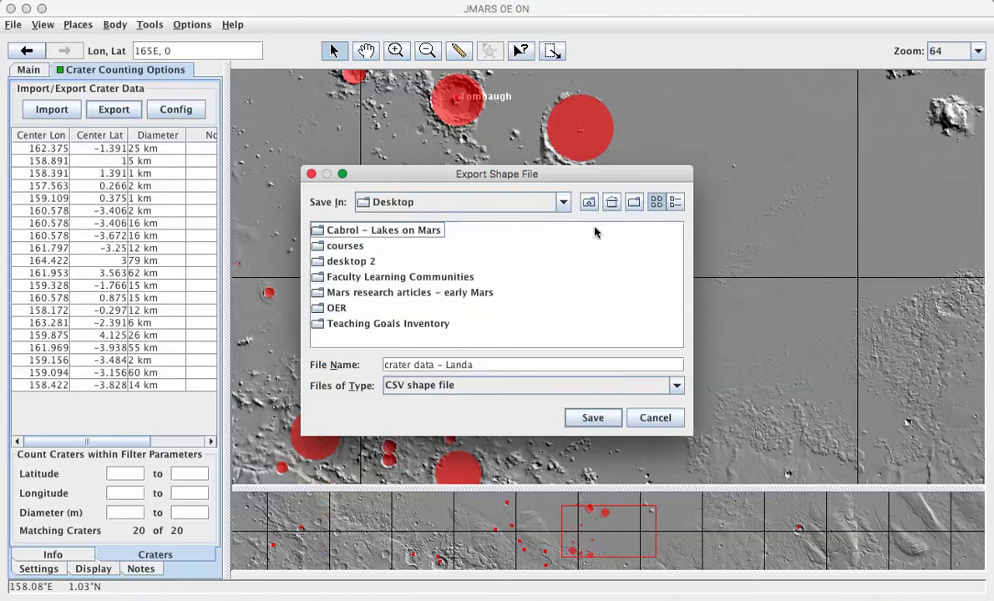
Step: Create a 'Crater lab' folder on the Desktop and save the CSV export there
left_click(632, 205)
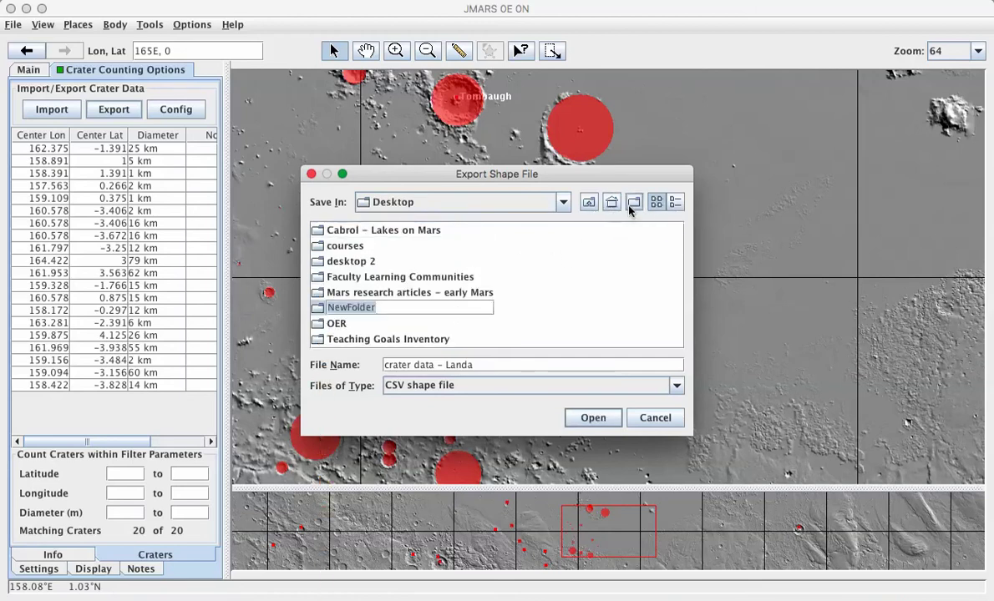
type("Crater lab")
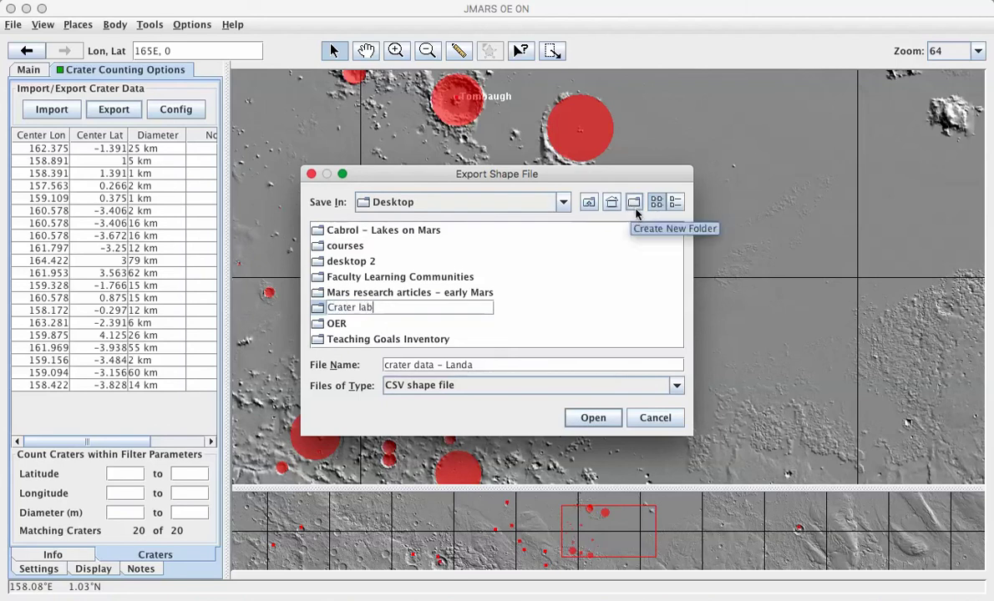
key("Return")
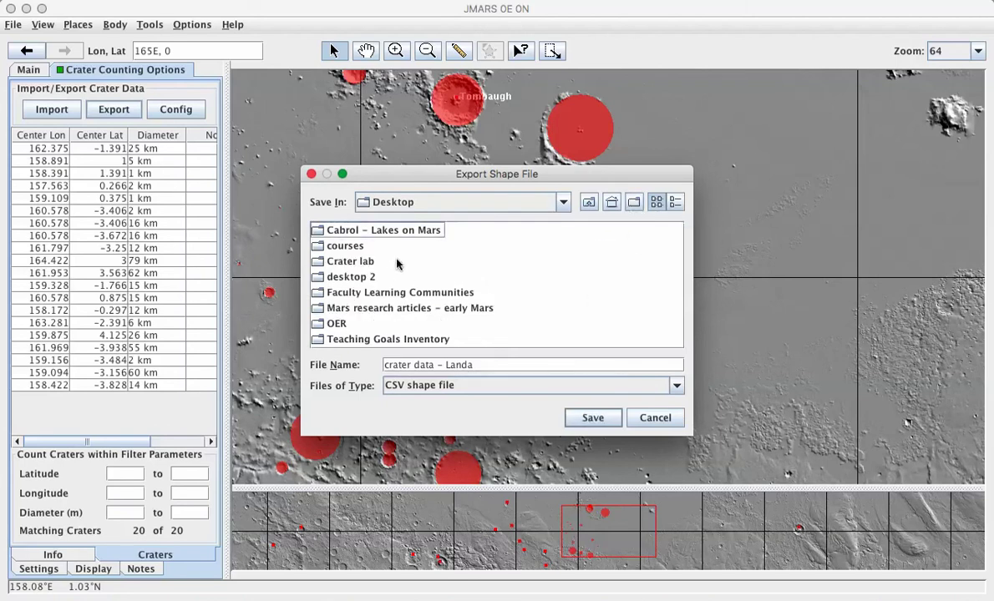
left_click(351, 261)
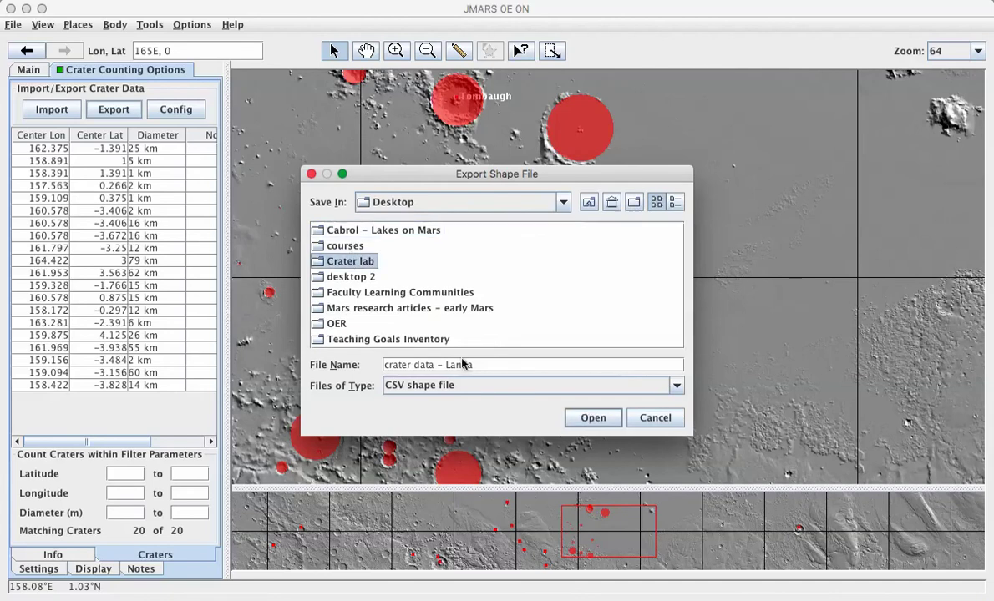
left_click(589, 417)
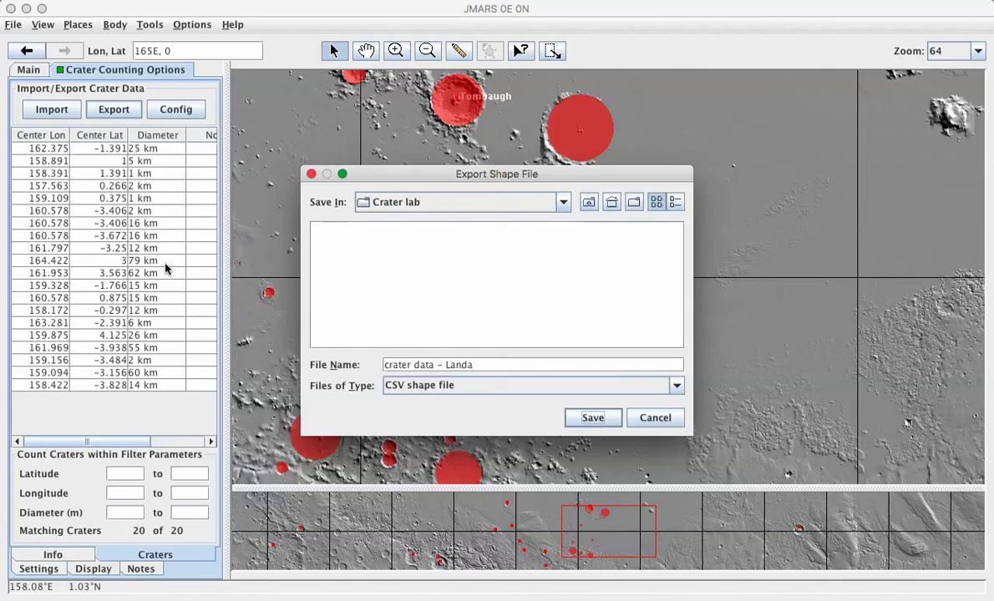
left_click(594, 418)
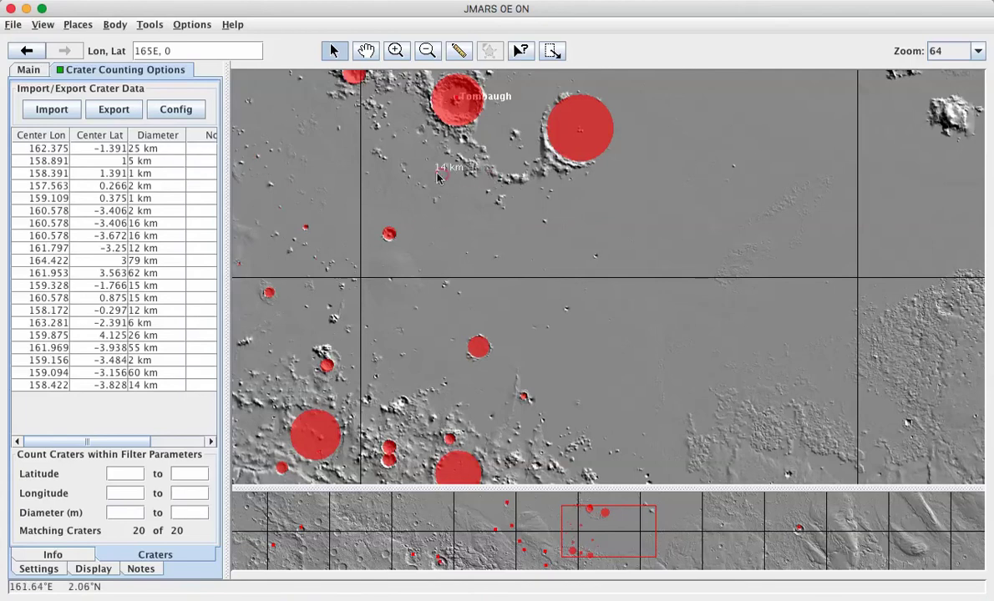
Step: Capture the map to PNG as 'crater lab site 1' in the Crater lab folder
left_click(10, 25)
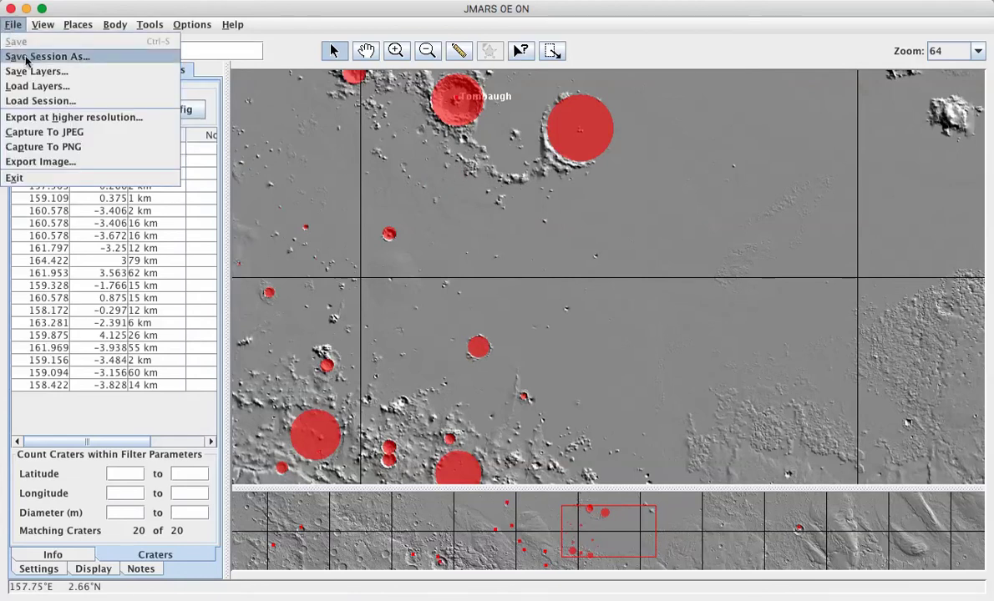
left_click(51, 149)
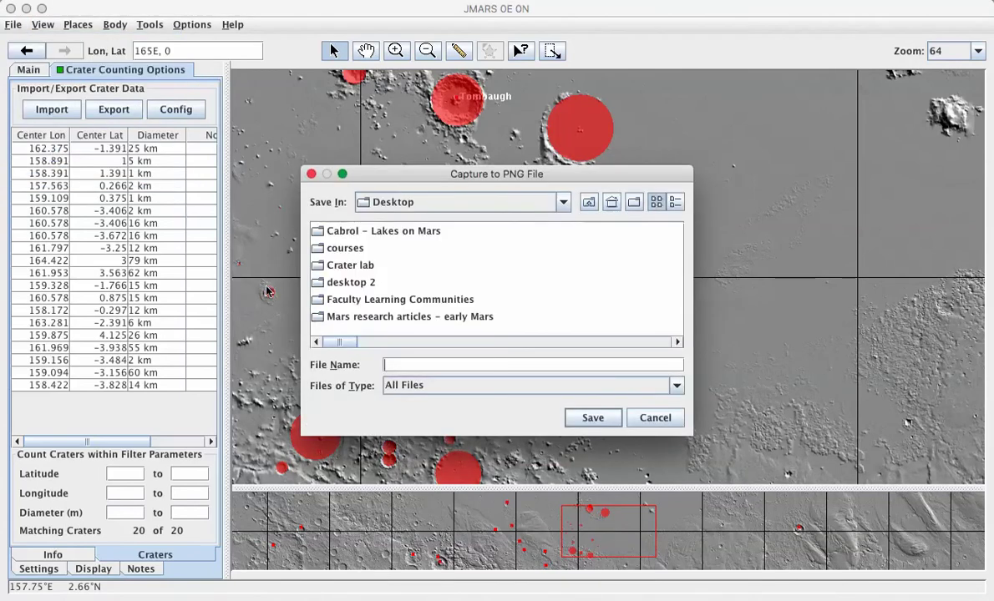
type("crater lab site 1")
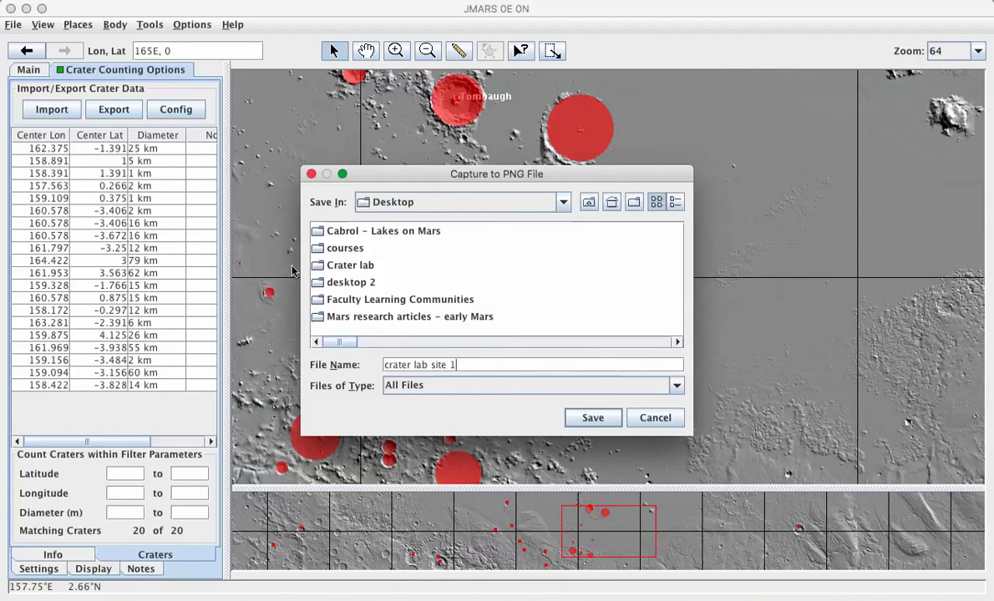
left_click(357, 269)
double_click(356, 269)
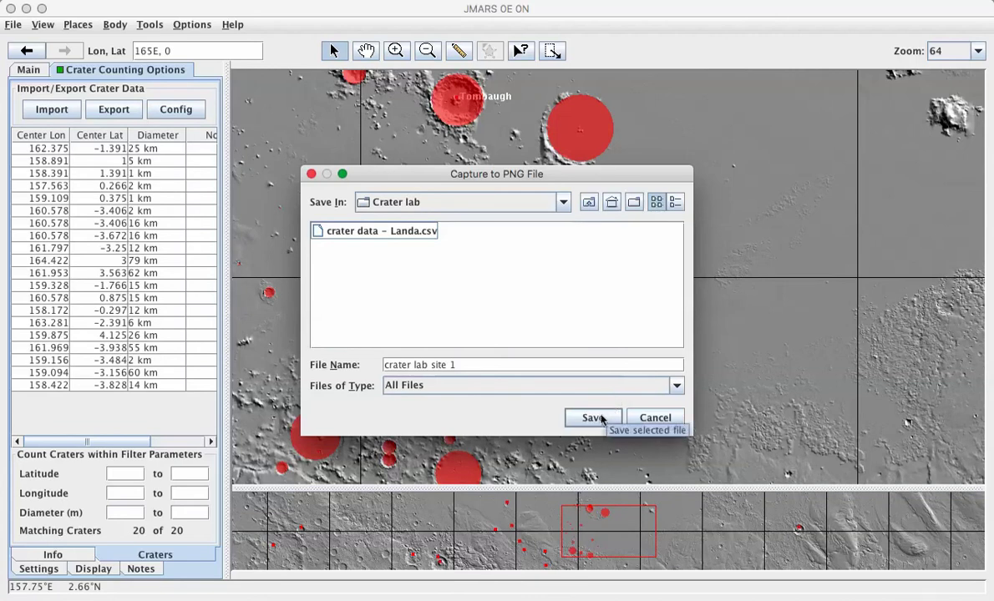
left_click(593, 418)
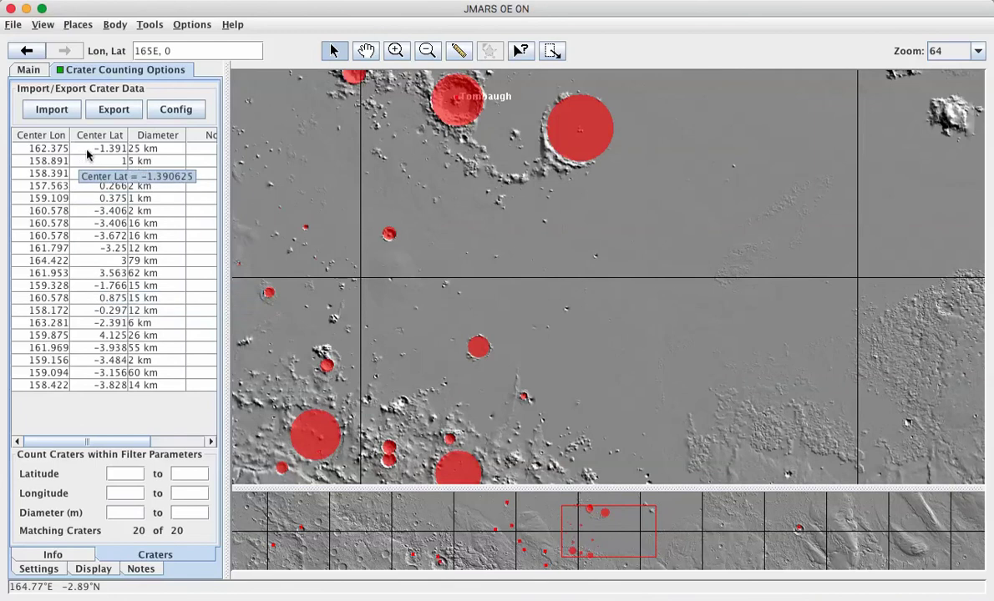
Step: Save the JMARS session as 'crater counting' in the Desktop > Crater lab folder
left_click(13, 26)
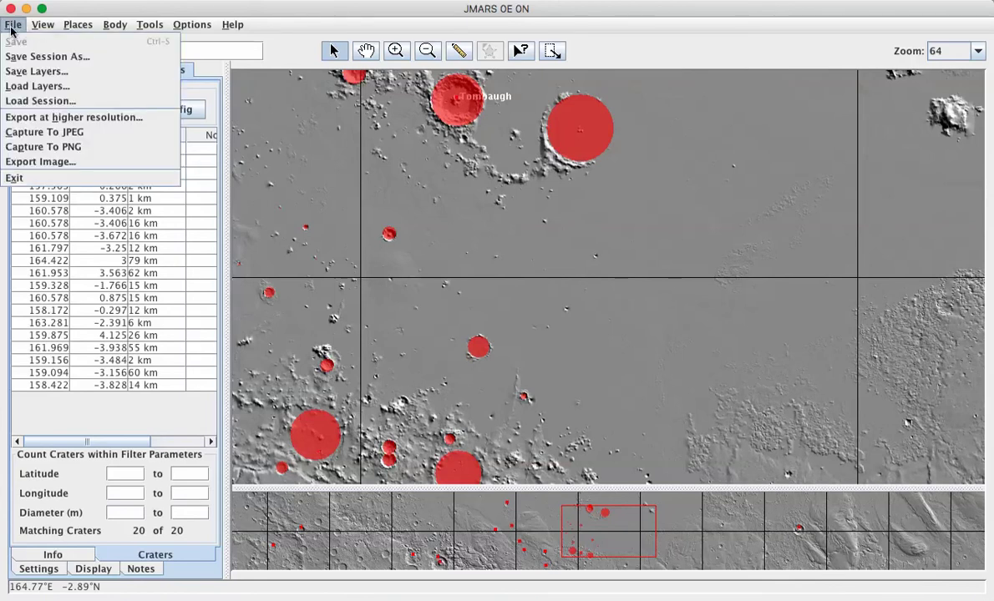
left_click(43, 57)
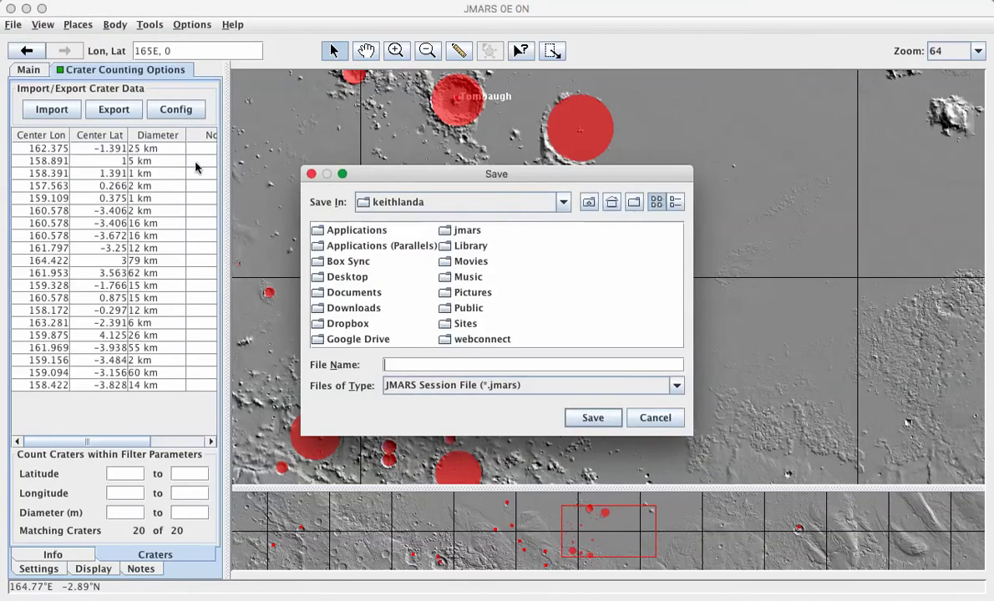
type("crater counting")
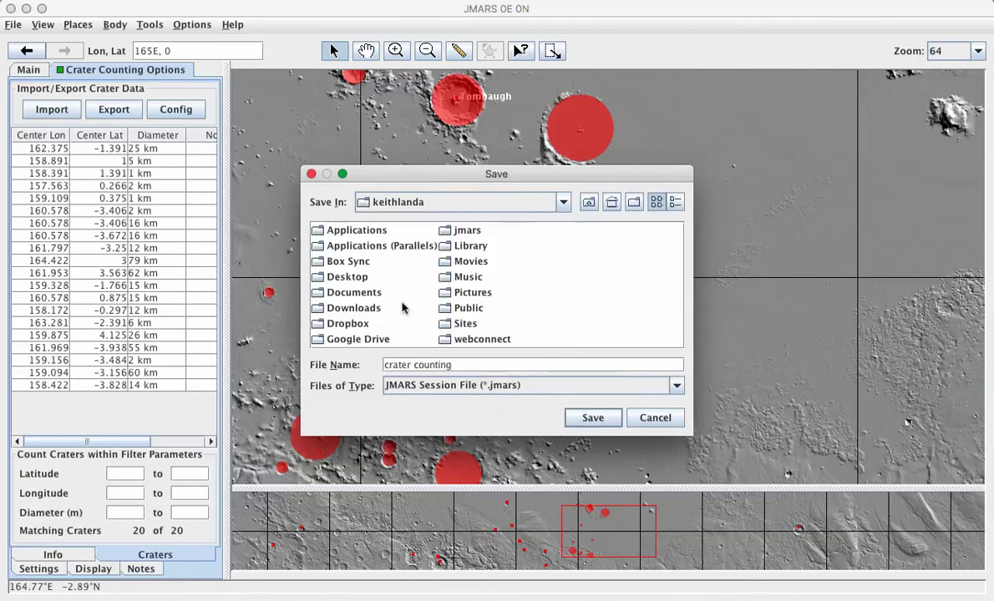
double_click(355, 282)
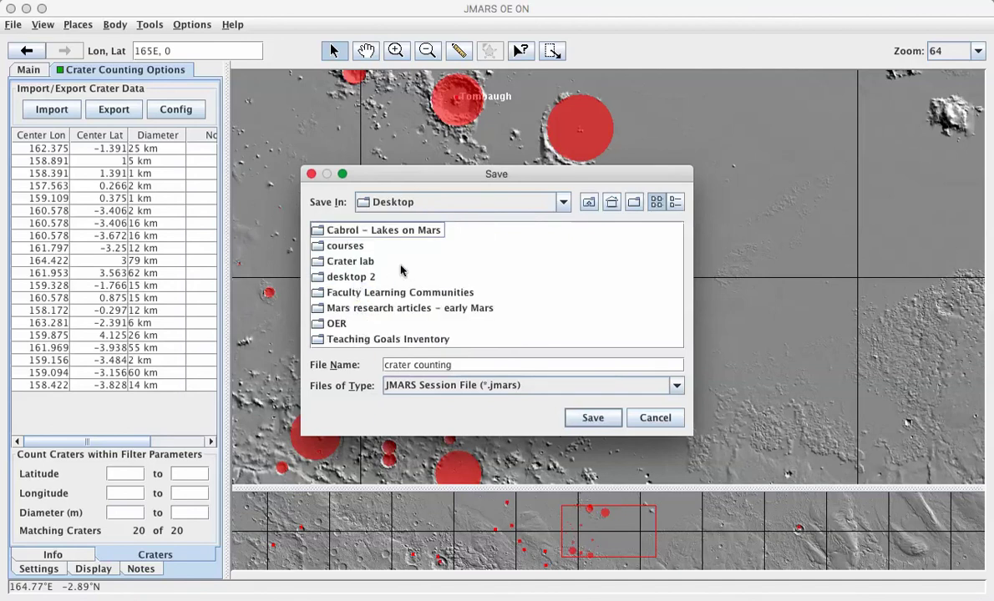
double_click(349, 260)
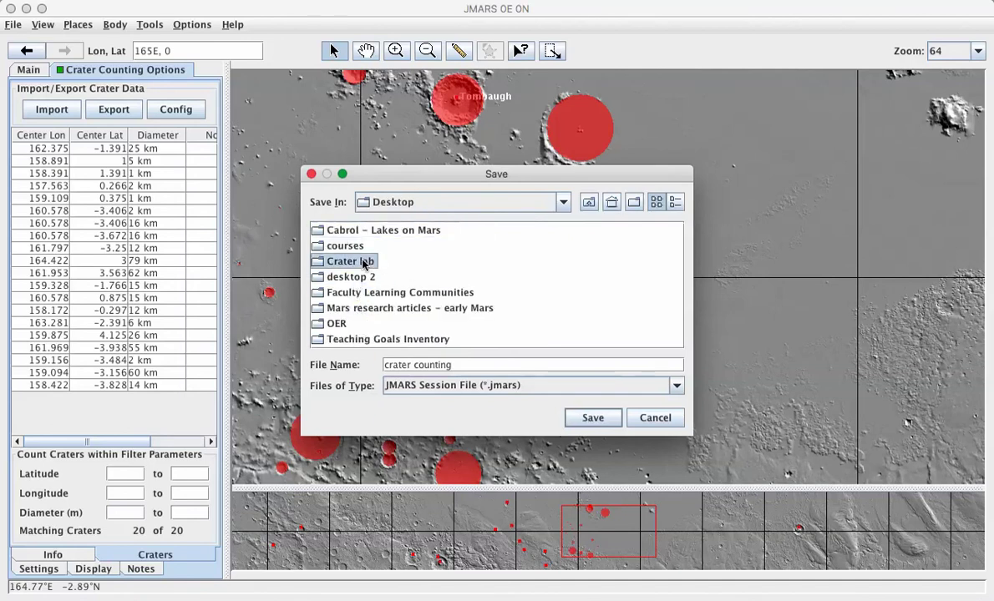
left_click(591, 417)
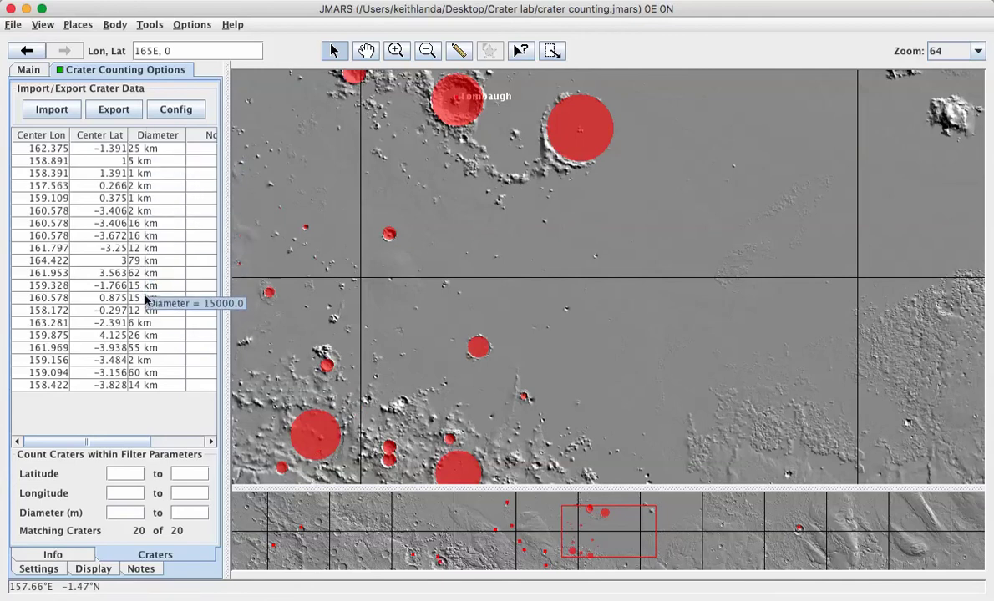
Step: In Finder, go into Crater lab and open the exported crater data CSV in Excel
key("super+Tab")
key("super+Tab")
key("super+Tab")
key("super+Tab")
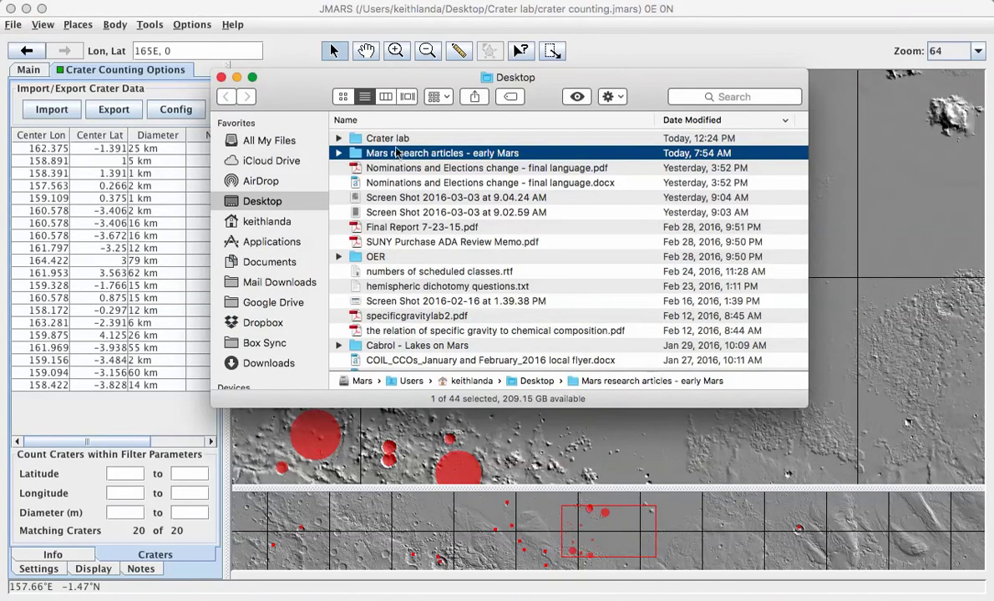
double_click(371, 138)
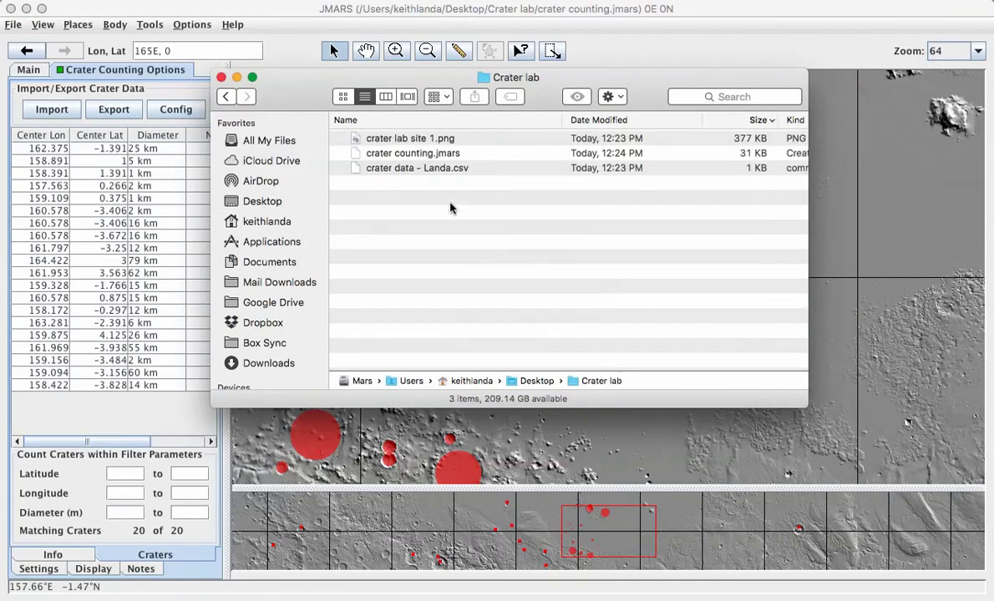
left_click(374, 172)
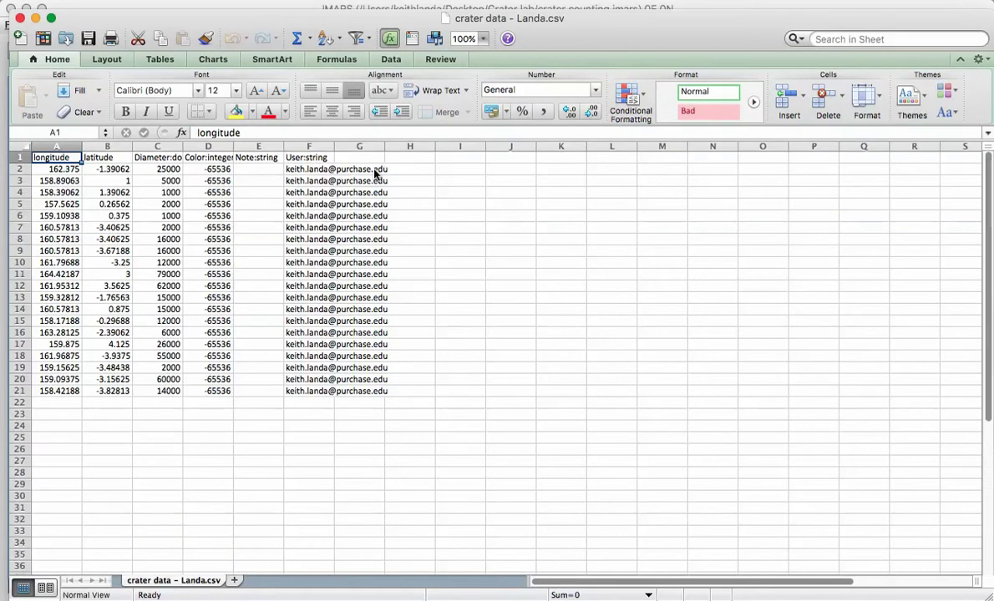
Step: Sort crater rows by Diameter descending (79000 to 1000), then bring the Moodle page forward
left_click(159, 170)
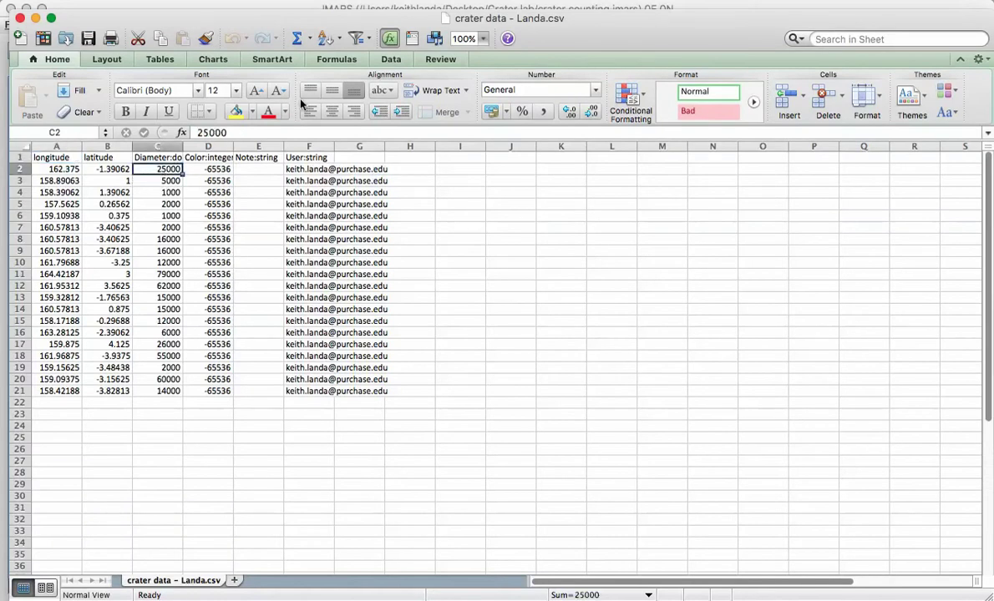
left_click(340, 41)
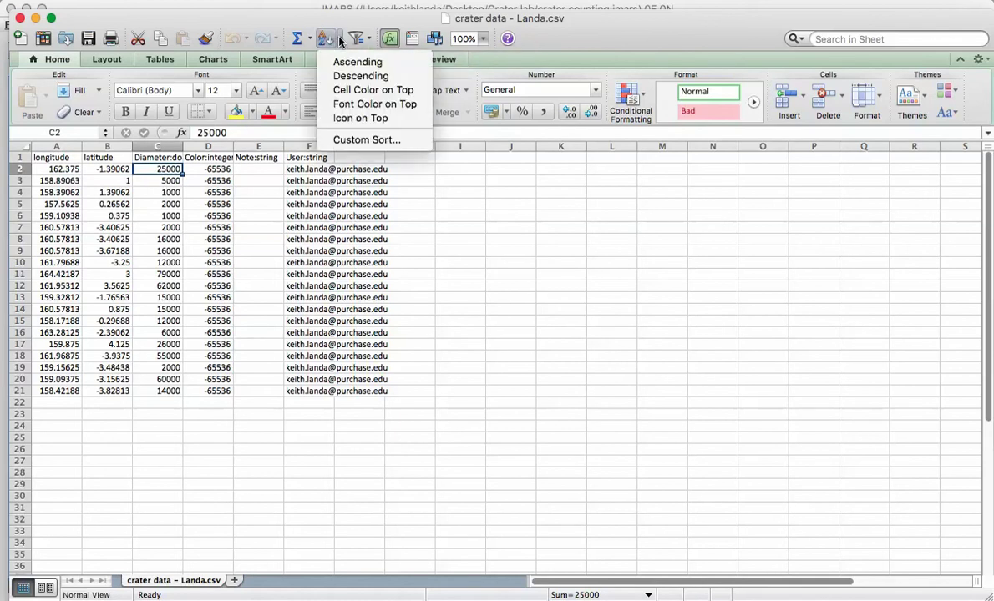
left_click(344, 79)
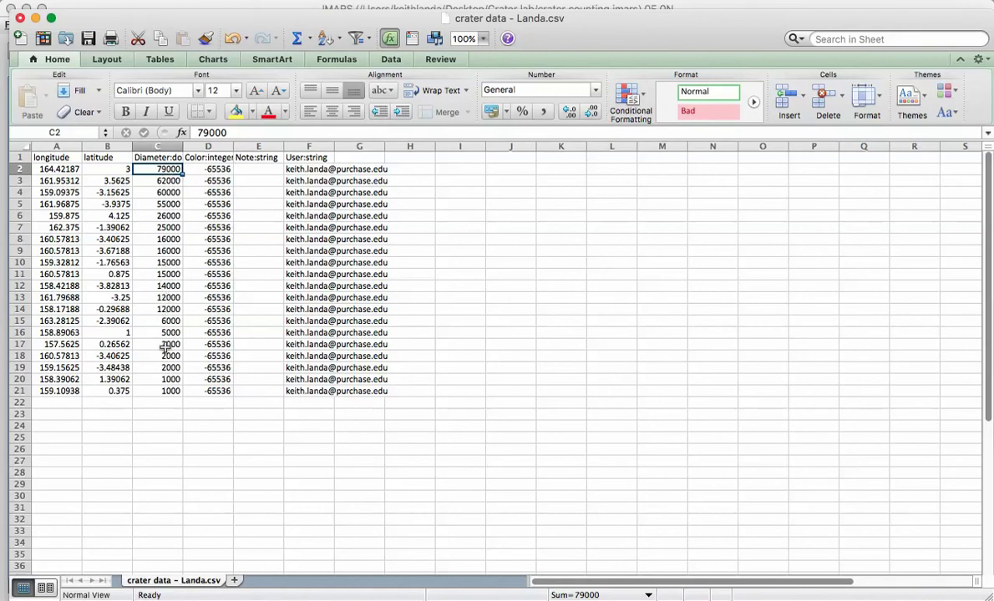
key("super+Tab")
key("super+Tab")
key("super+Tab")
key("super+Tab")
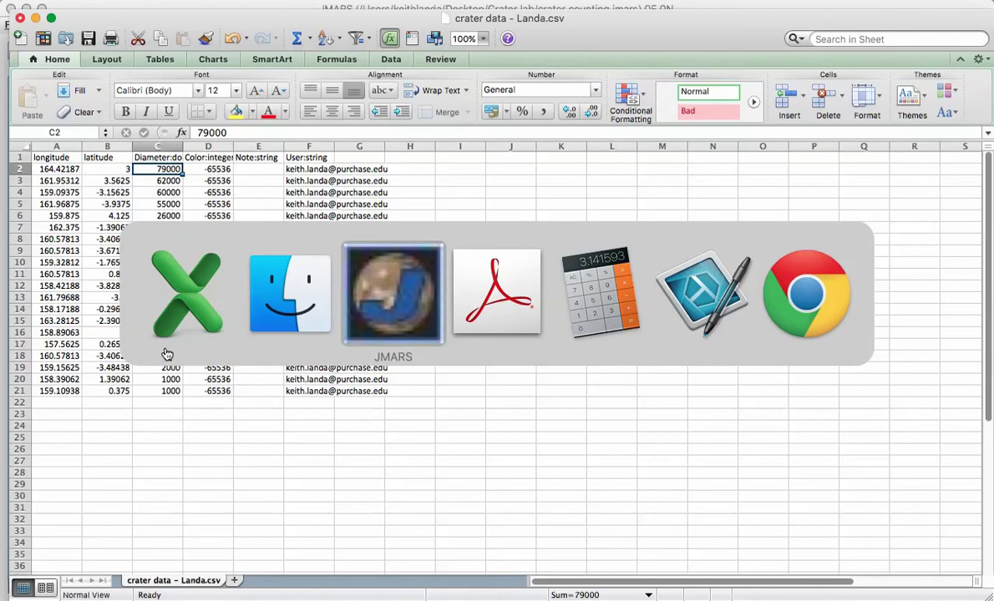
key("super+Tab")
key("super+Tab")
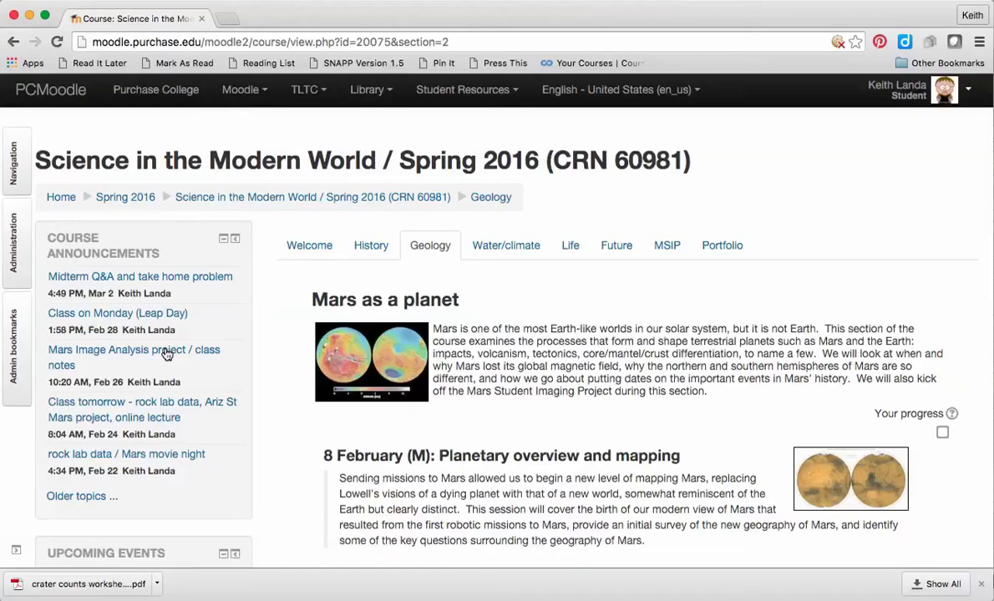
scroll(577, 372, "down", 8)
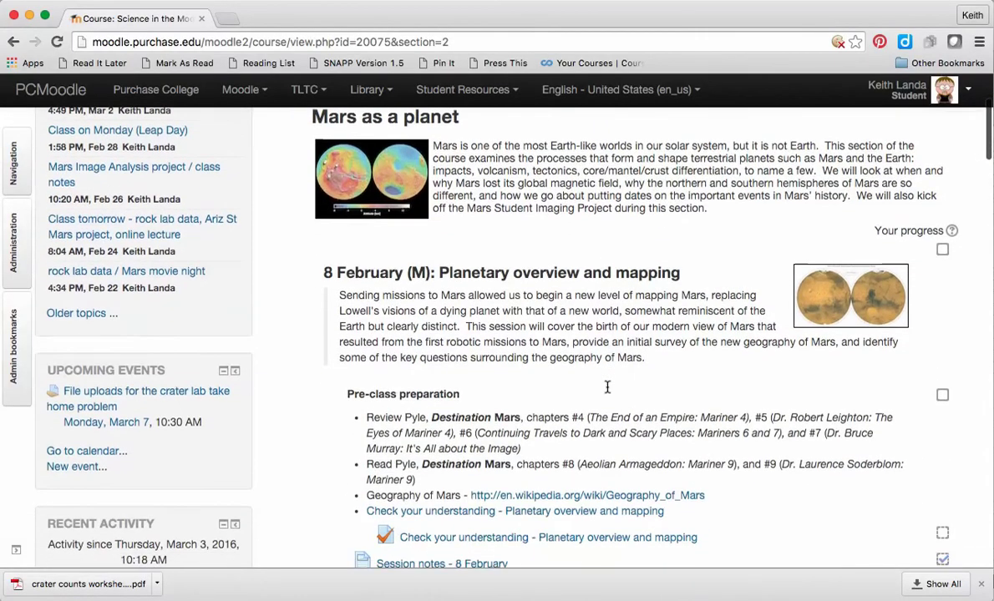
scroll(607, 388, "down", 10)
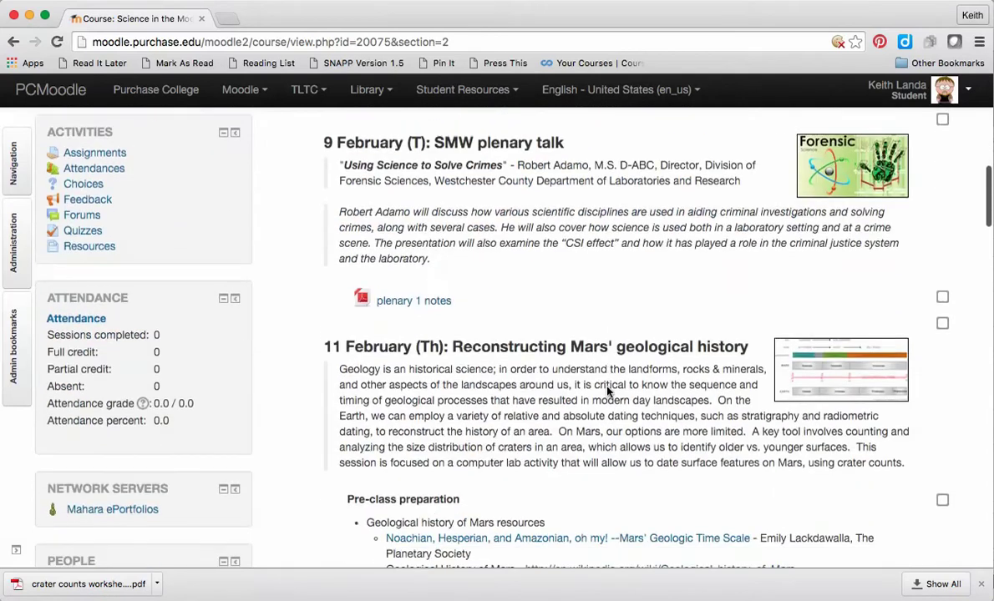
scroll(608, 390, "down", 6)
scroll(610, 390, "up", 4)
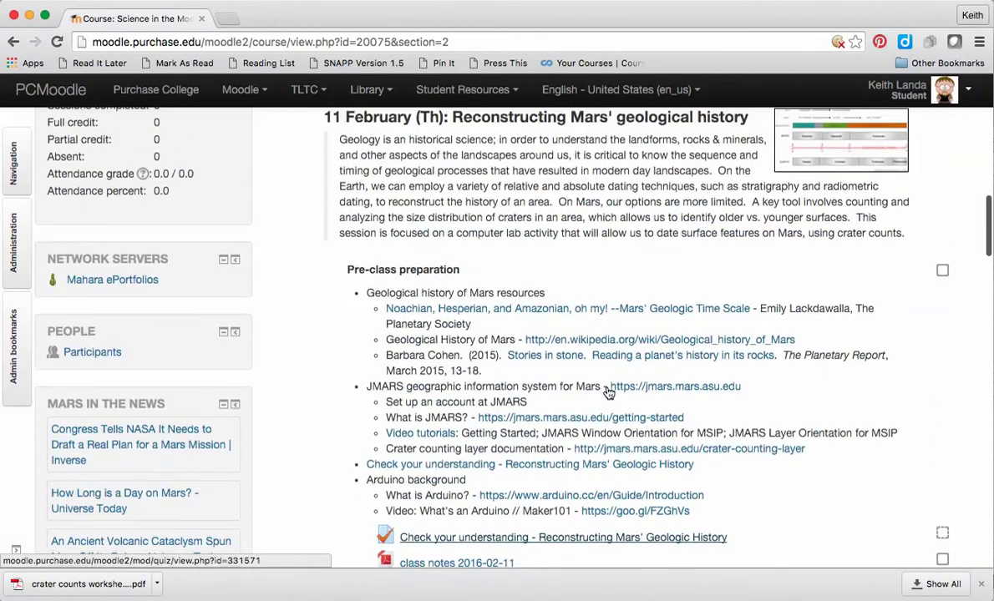
scroll(517, 238, "down", 5)
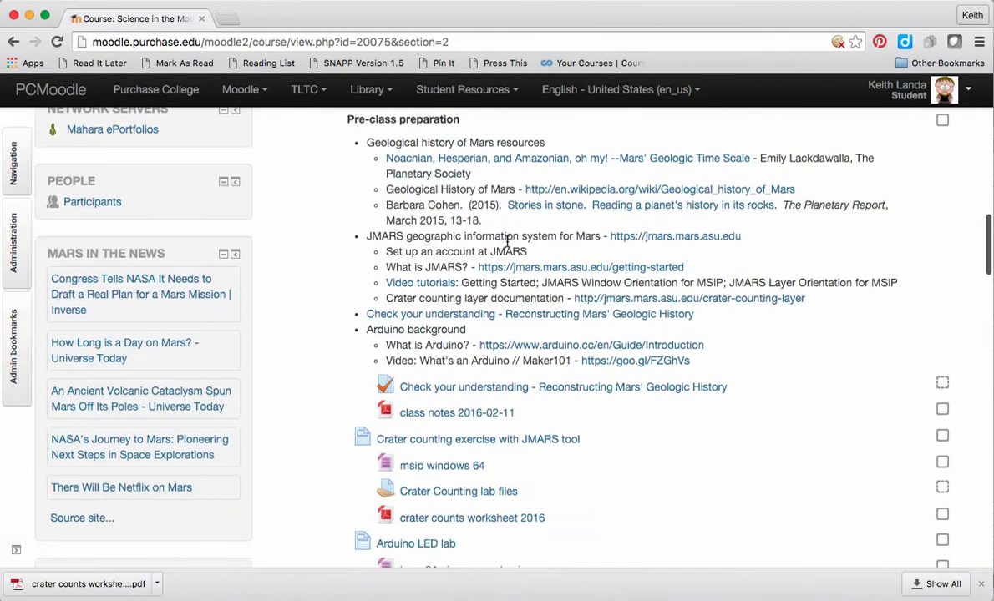
scroll(507, 241, "down", 2)
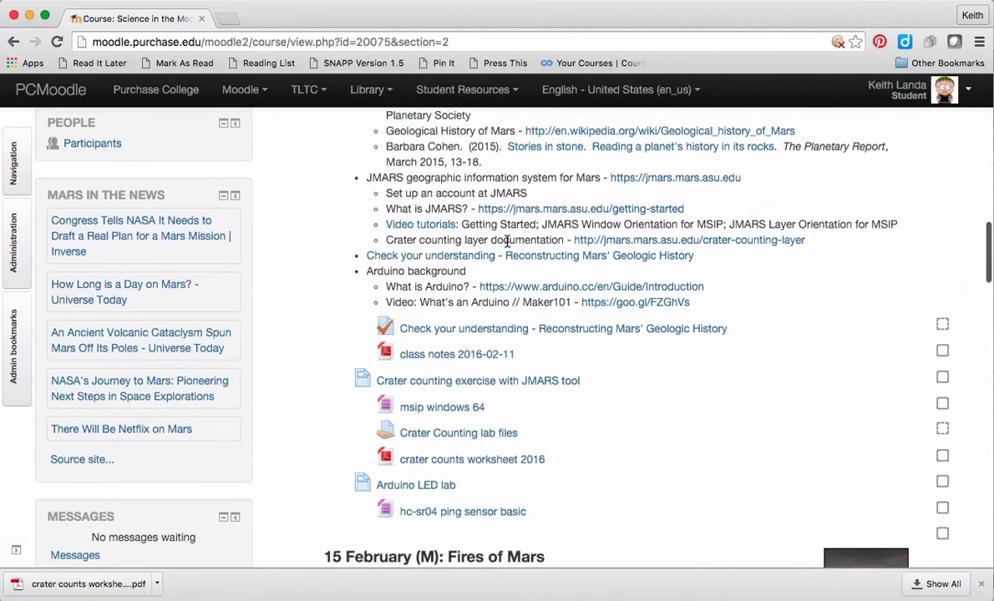
scroll(507, 242, "down", 1)
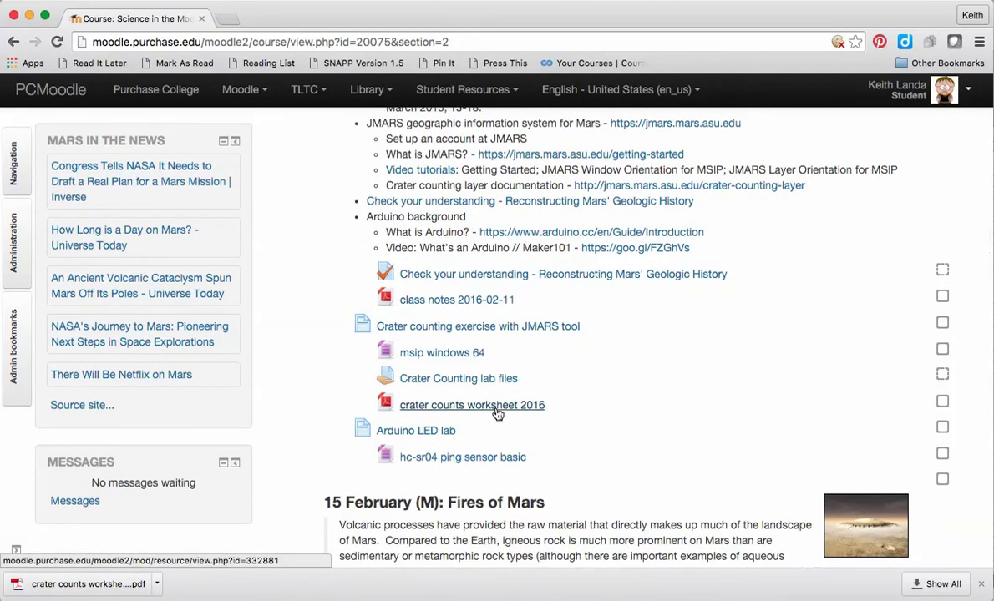
key("super+Tab")
key("super+Tab")
key("super+Tab")
key("super+Tab")
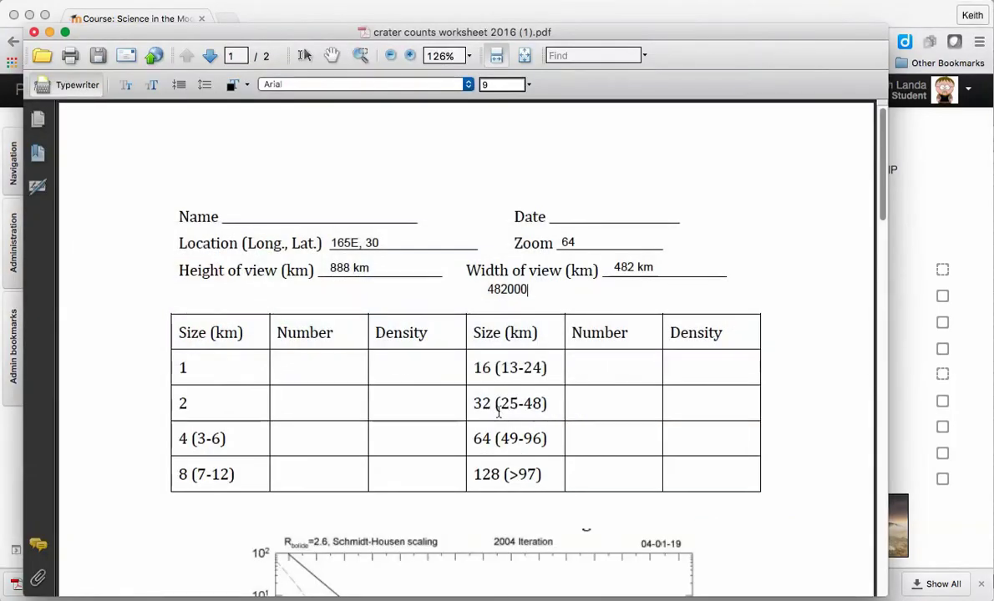
key("super+Tab")
scroll(536, 372, "up", 15)
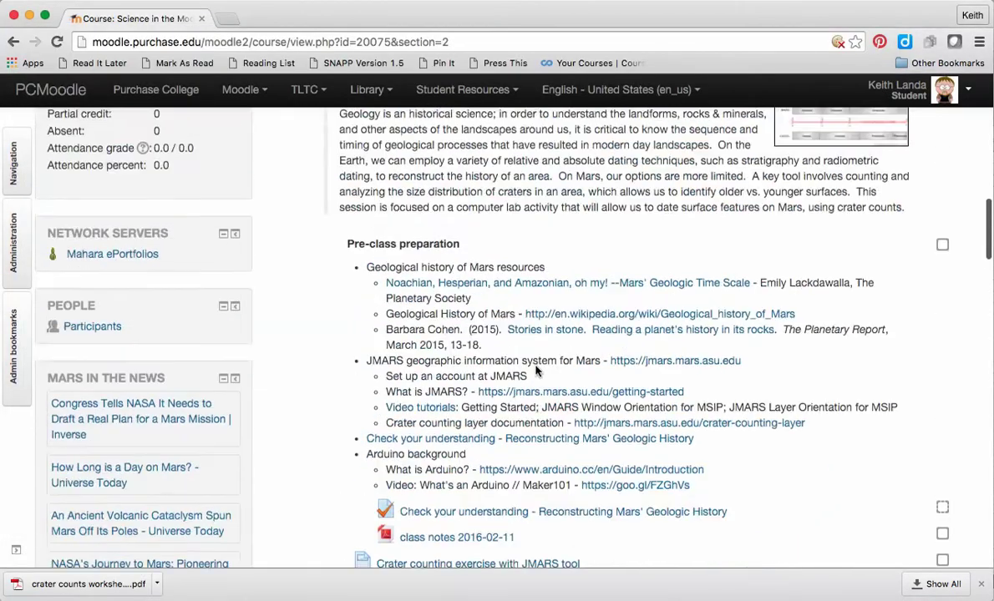
scroll(536, 371, "up", 10)
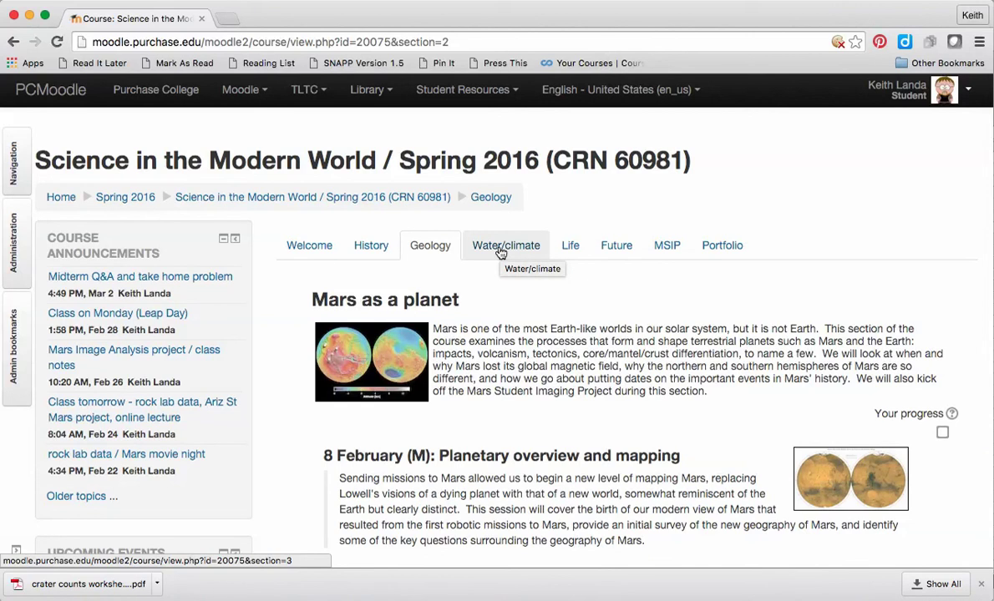
left_click(501, 251)
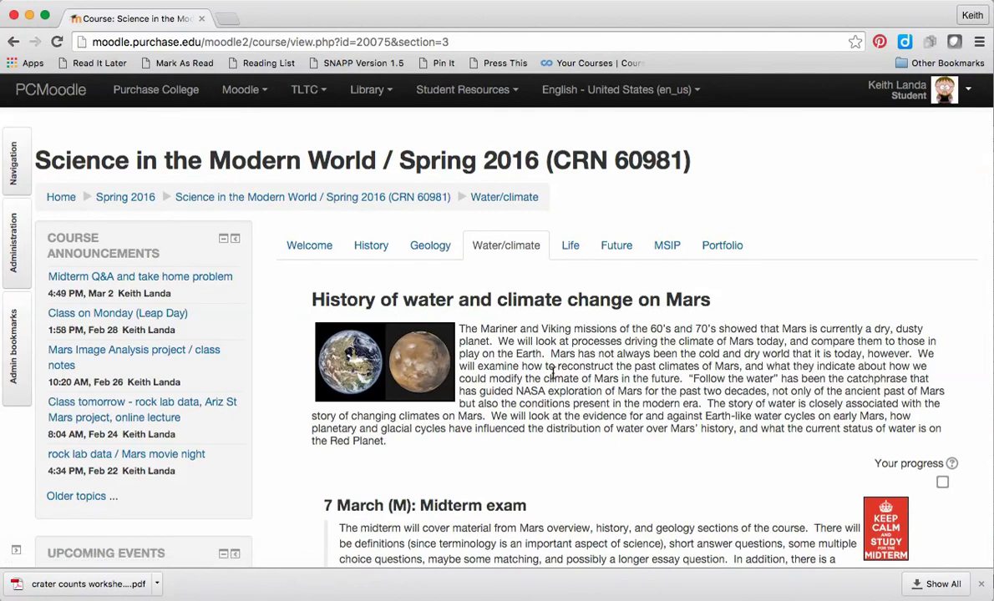
Step: Open 'File uploads for the crater lab take home problem' and read its instructions and status
scroll(568, 469, "down", 3)
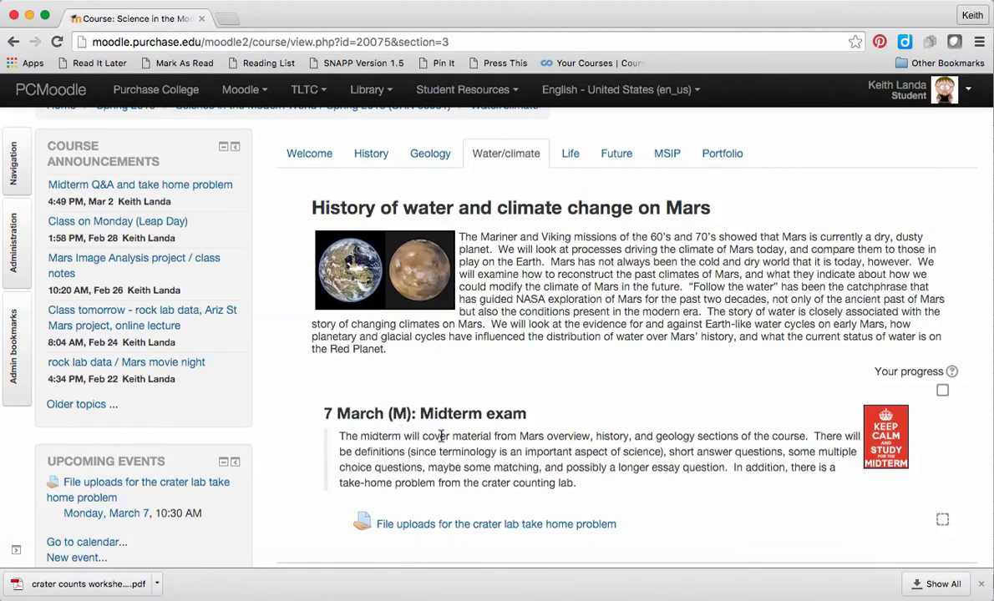
left_click(451, 527)
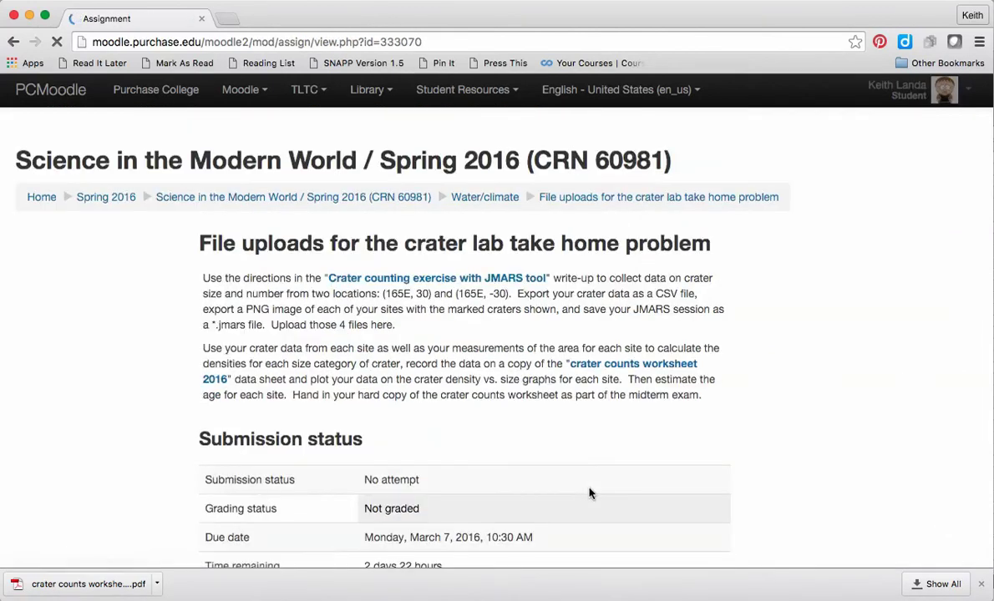
scroll(589, 491, "down", 4)
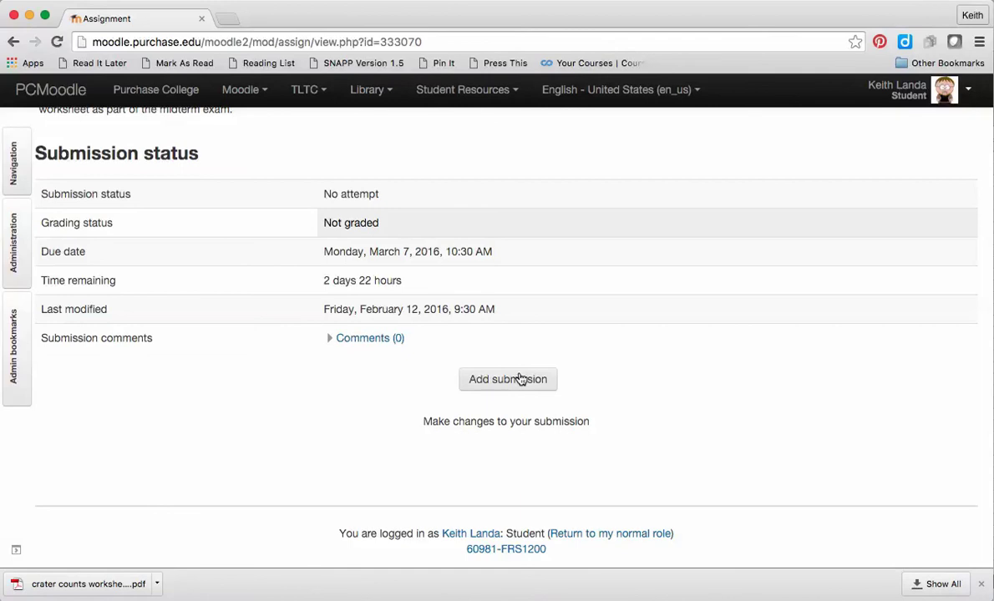
scroll(519, 379, "up", 5)
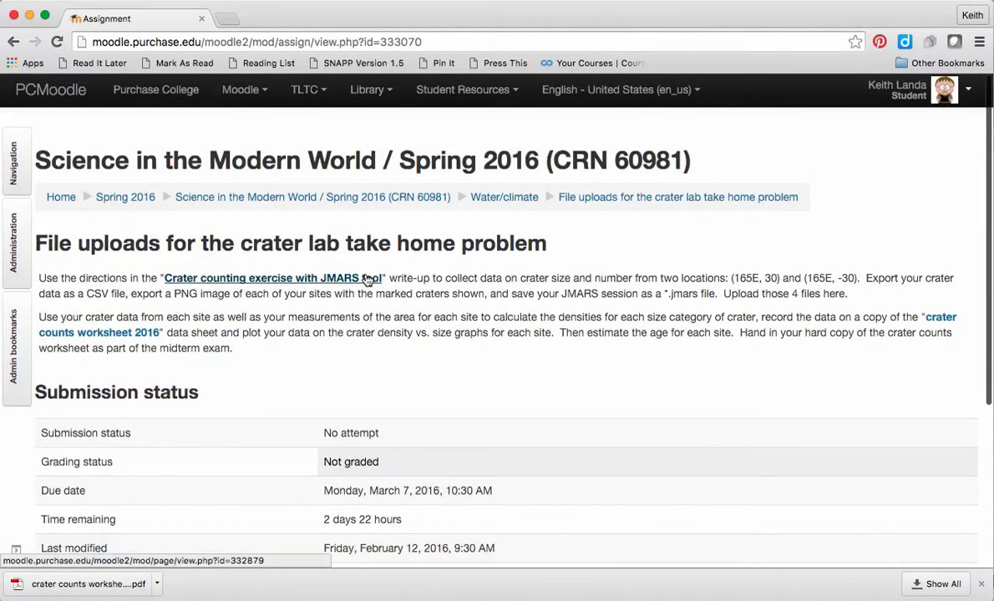
Step: Compare crater diameters in the Excel data sheet against the crater counts worksheet PDF
key("super+Tab")
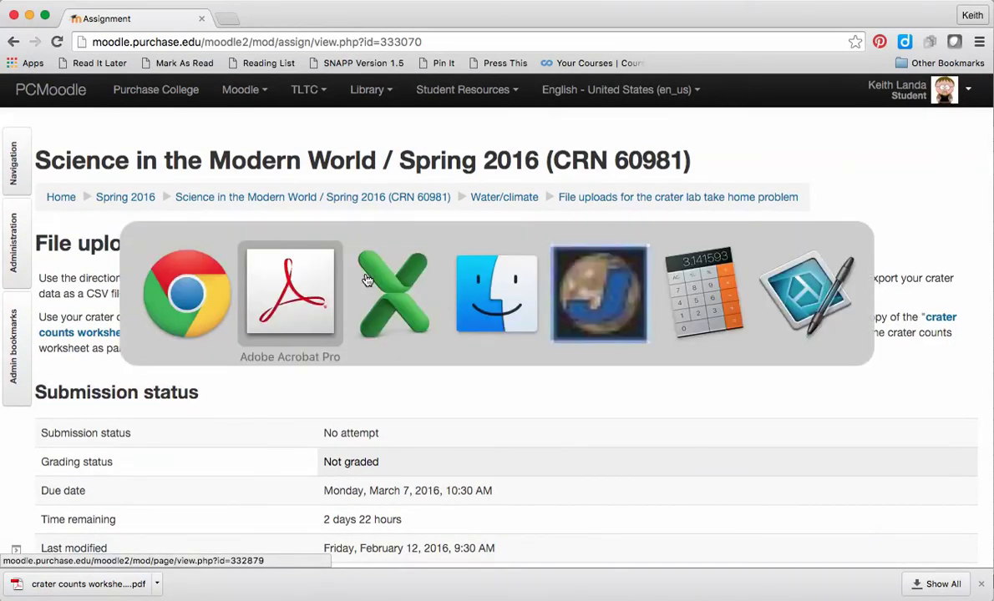
left_click(365, 279)
key("super+Tab")
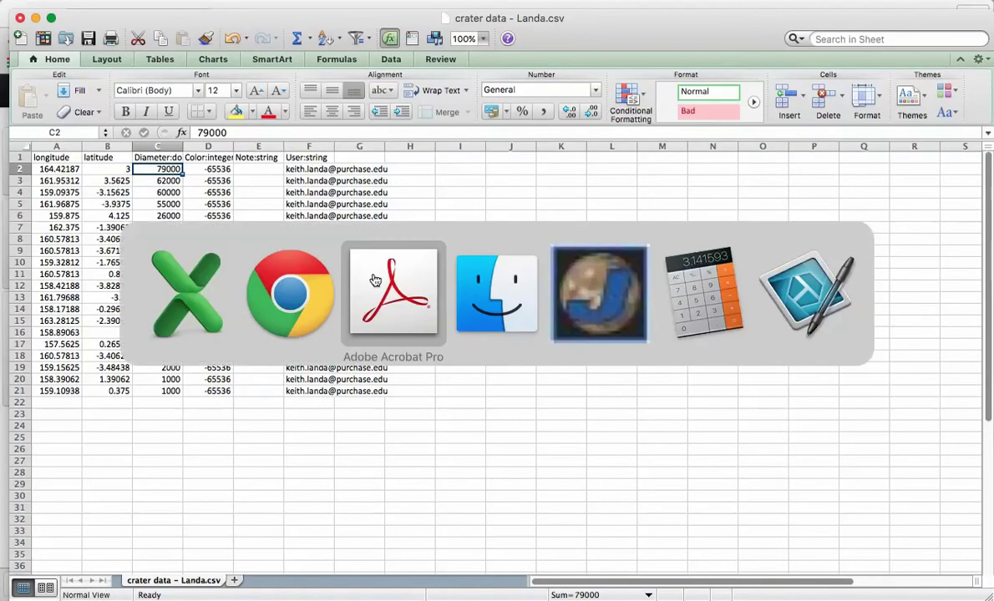
left_click(373, 291)
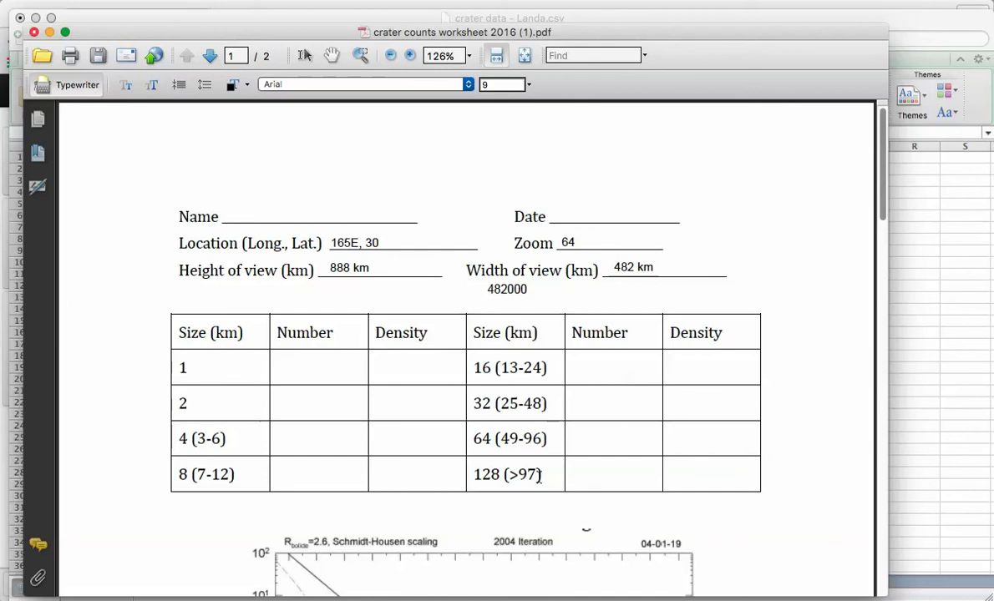
key("super+Tab")
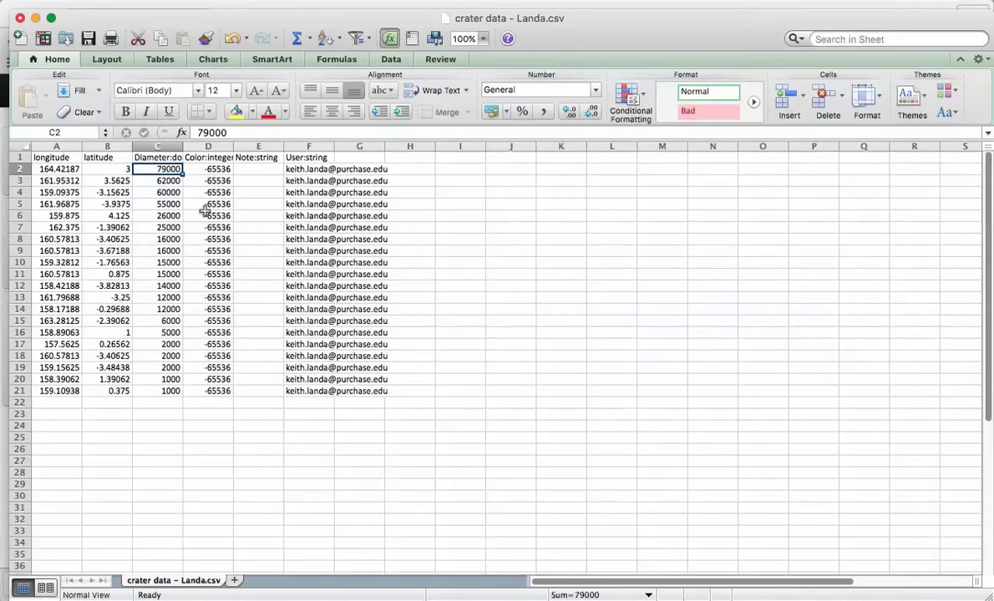
key("super+Tab")
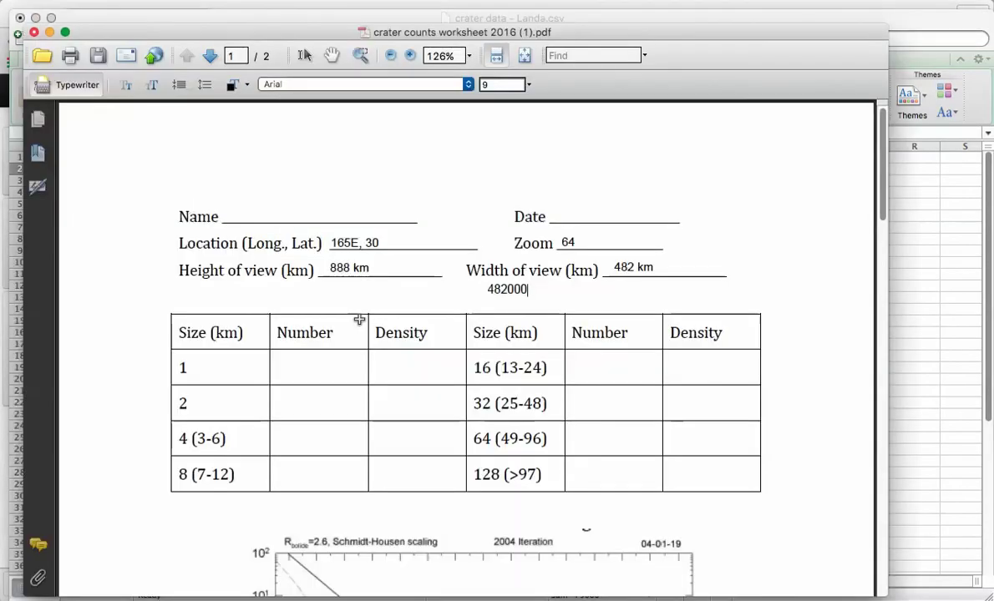
Step: Enter 0 in the 128 (>97) Number and Density cells and append km^2 to 482000
left_click(596, 477)
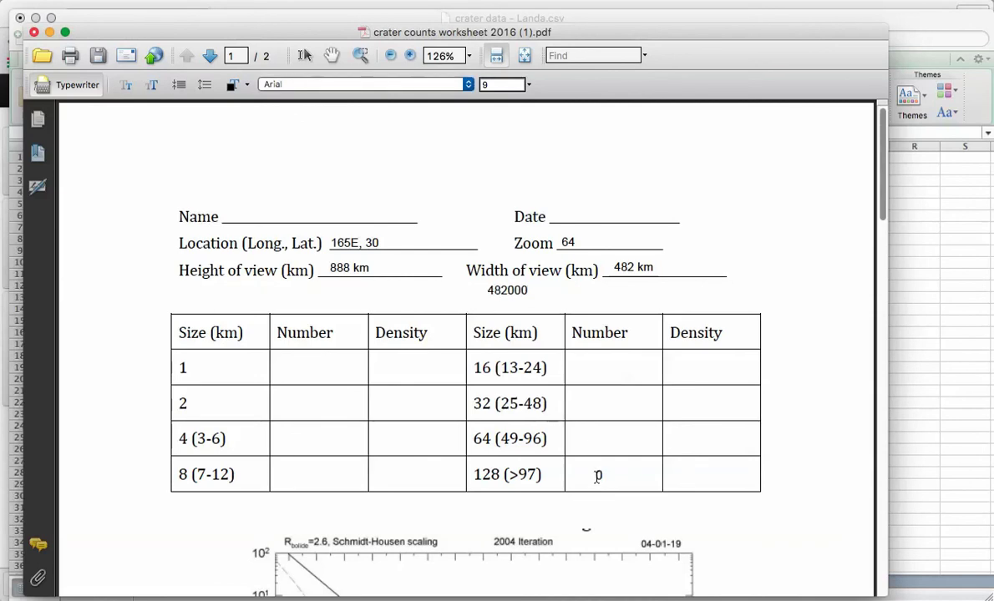
type("0")
left_click(507, 290)
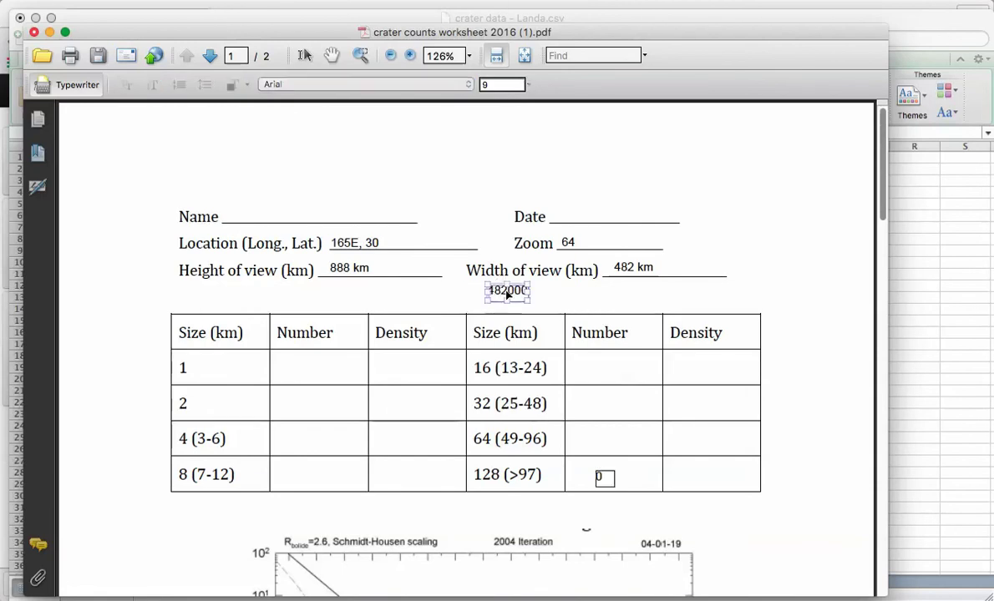
left_click(507, 289)
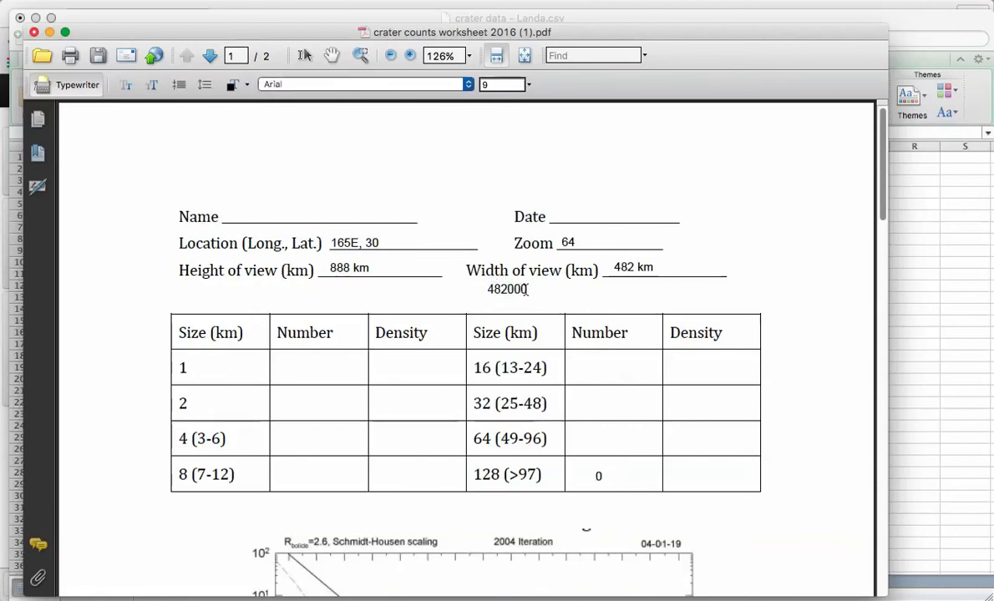
type("km^2")
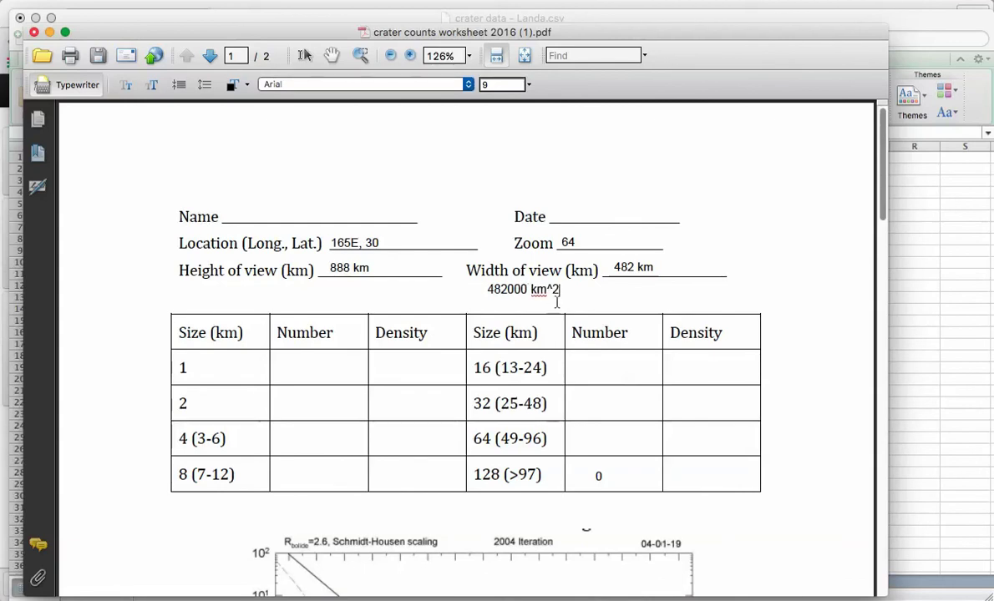
left_click(702, 476)
type("0")
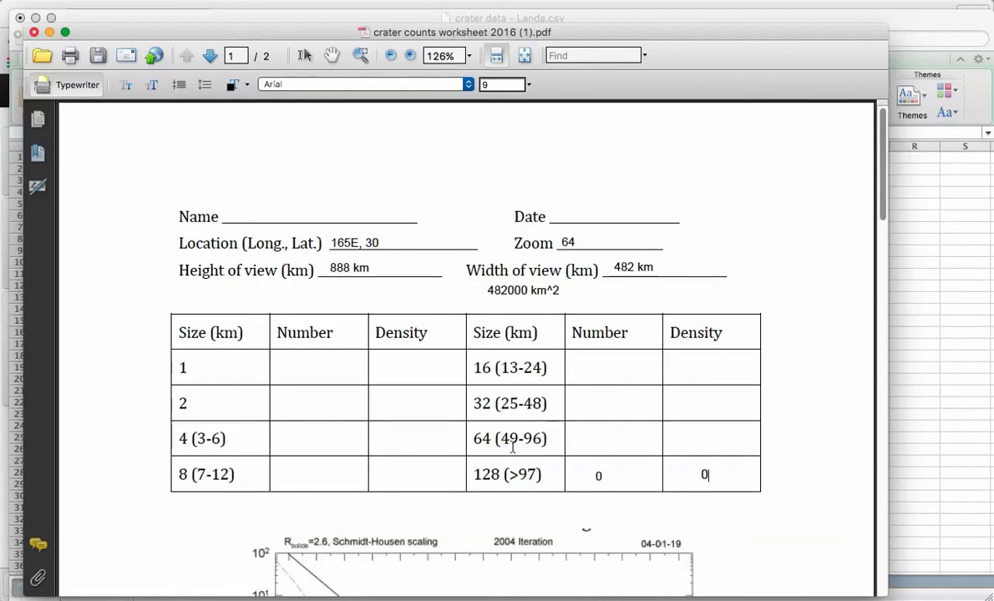
key("super+Tab")
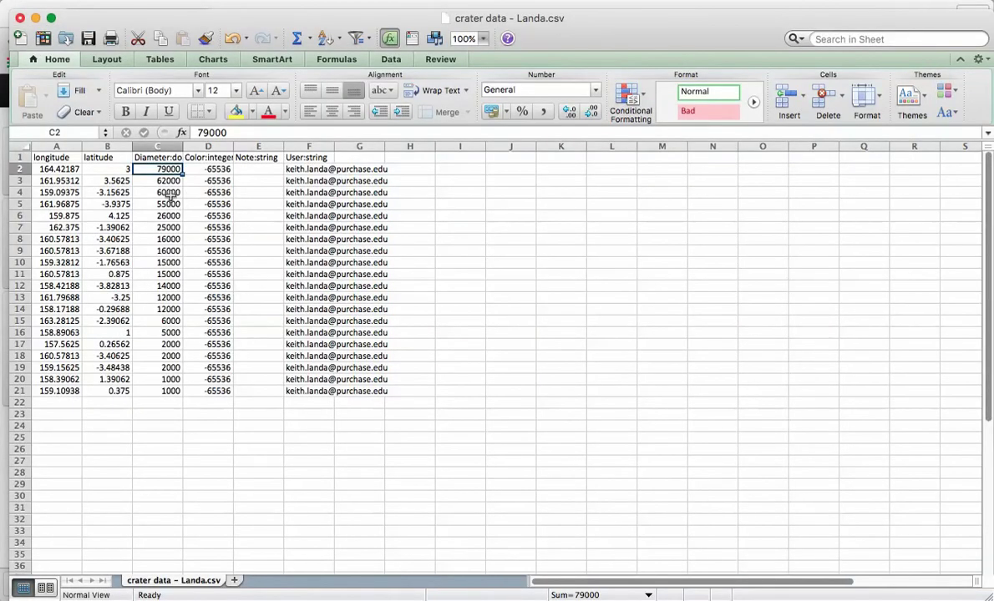
Step: Record 3 craters in the 64 (49-96) Number cell of the worksheet
key("super+Tab")
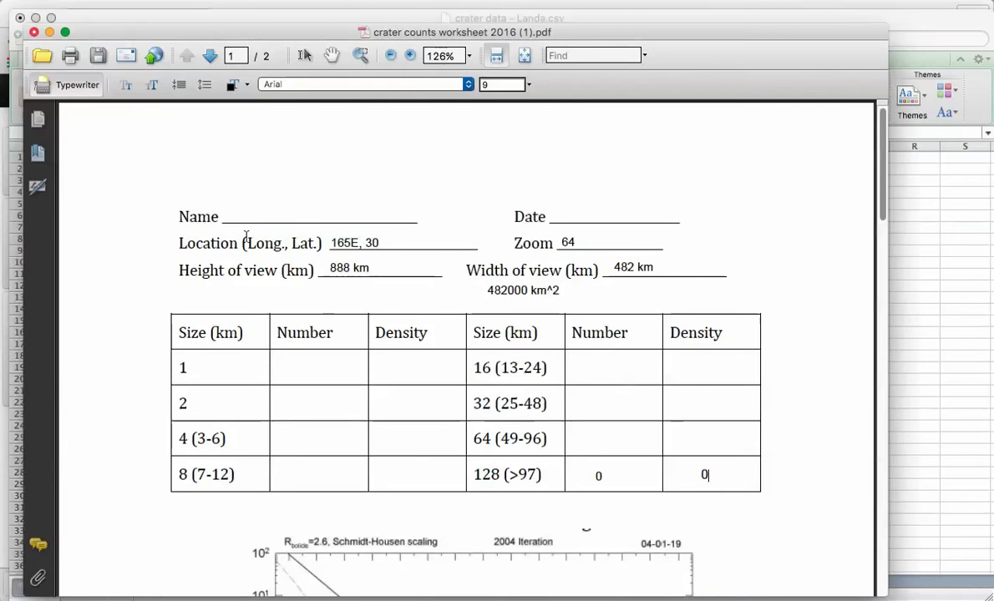
left_click(591, 439)
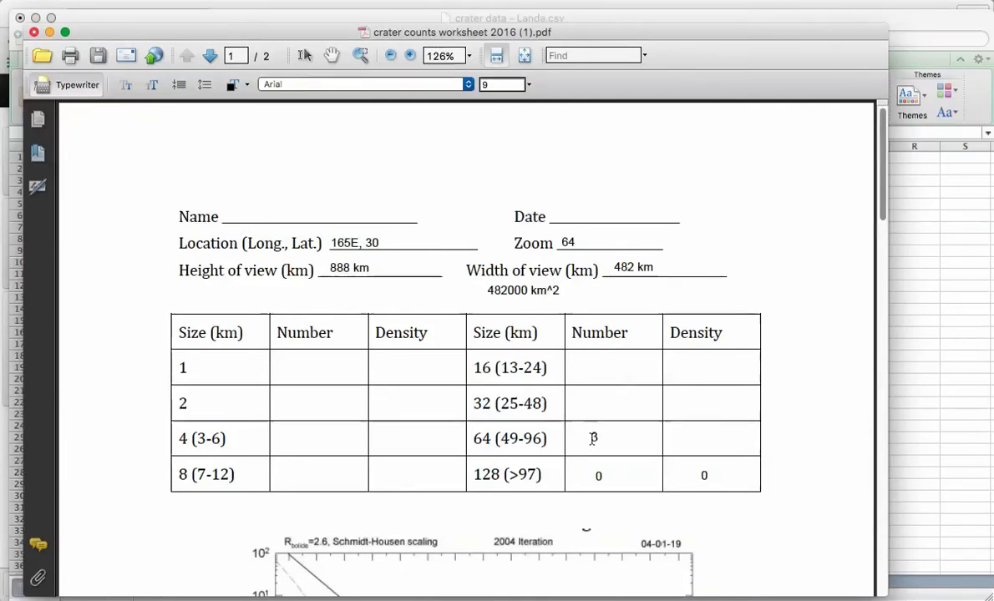
type("3")
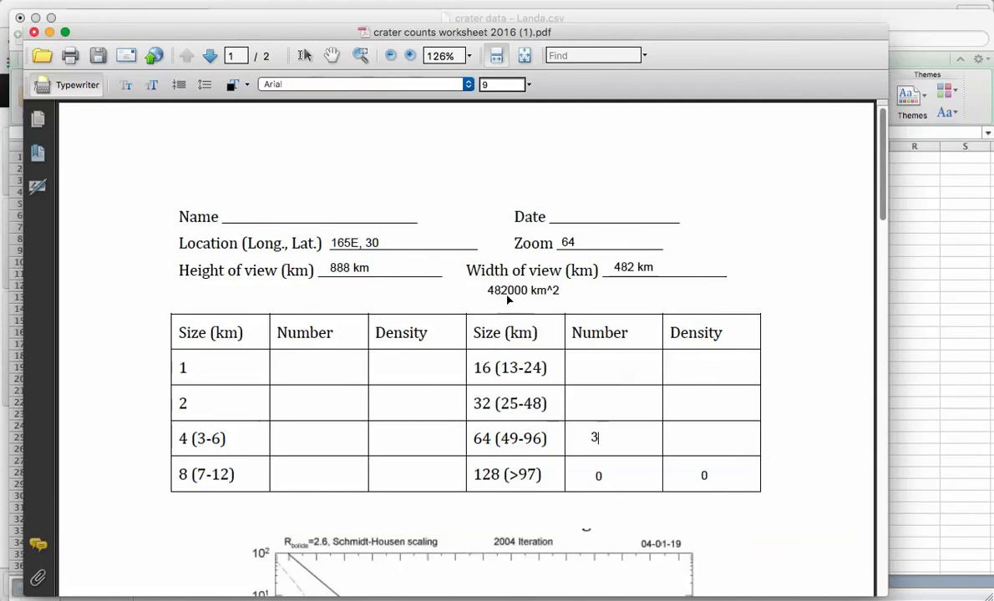
Step: Compute the 64 km density in Calculator as 3 ÷ 482000
key("super+Tab")
key("super+Tab")
key("super+Tab")
key("super+Tab")
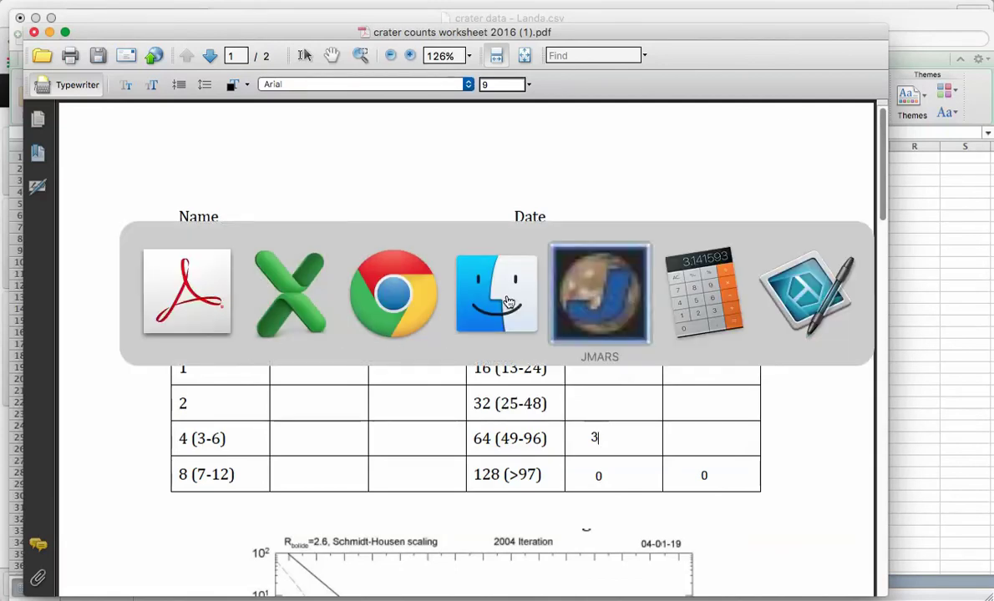
key("super+Tab")
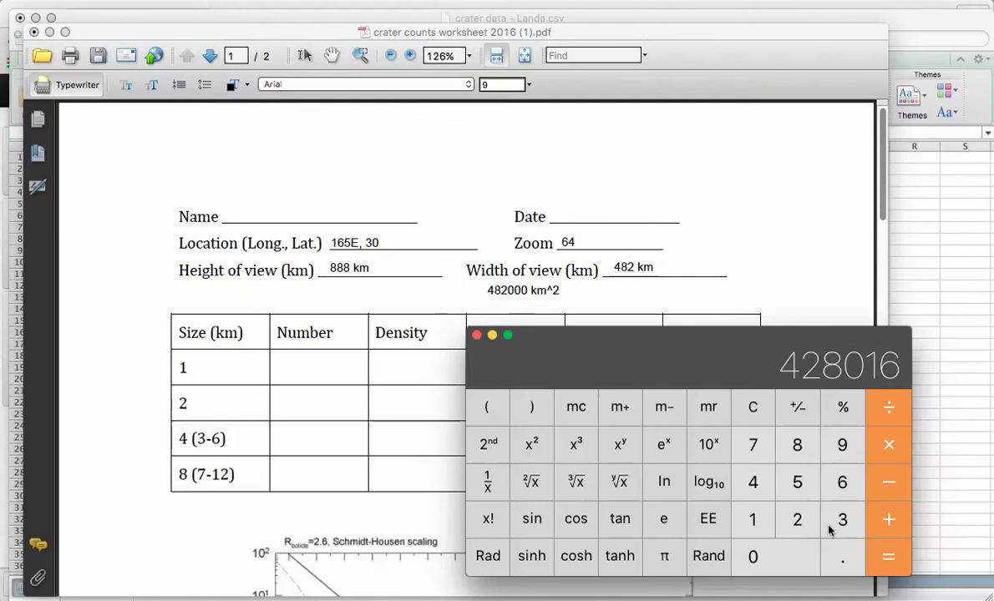
left_click(831, 526)
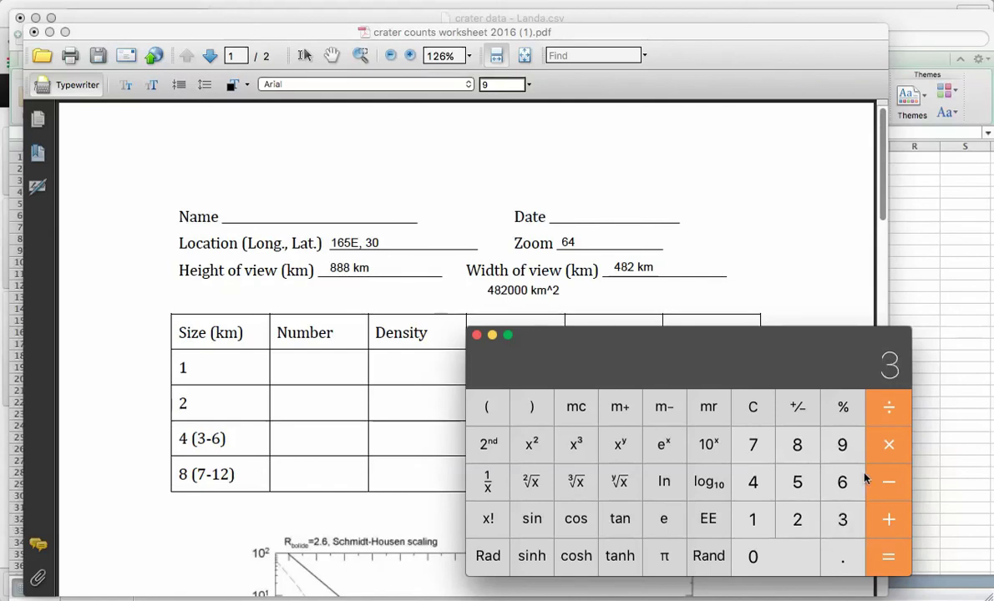
left_click(888, 409)
left_click(753, 482)
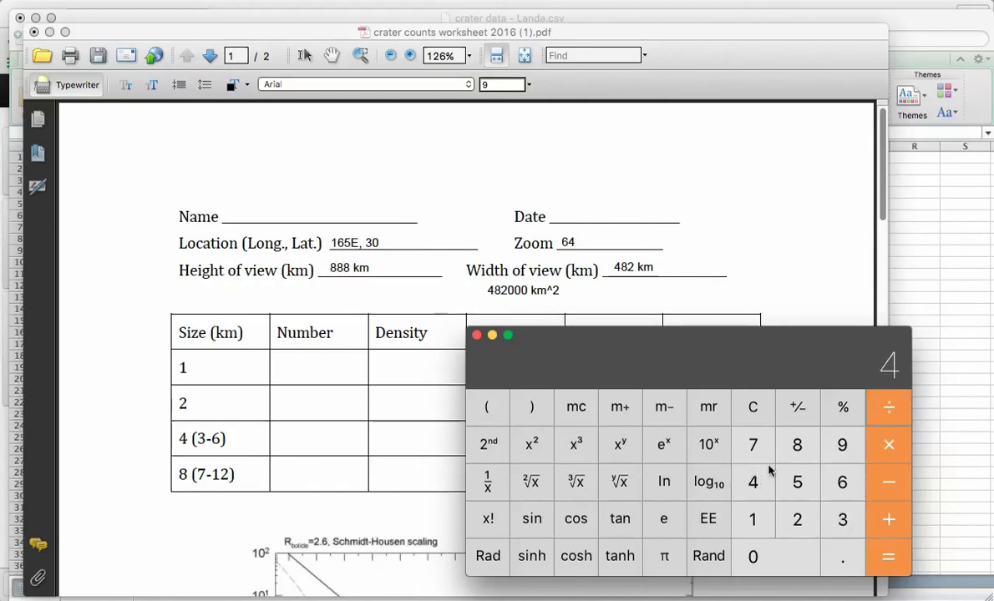
left_click(795, 516)
left_click(770, 558)
left_click(770, 558)
left_click(770, 558)
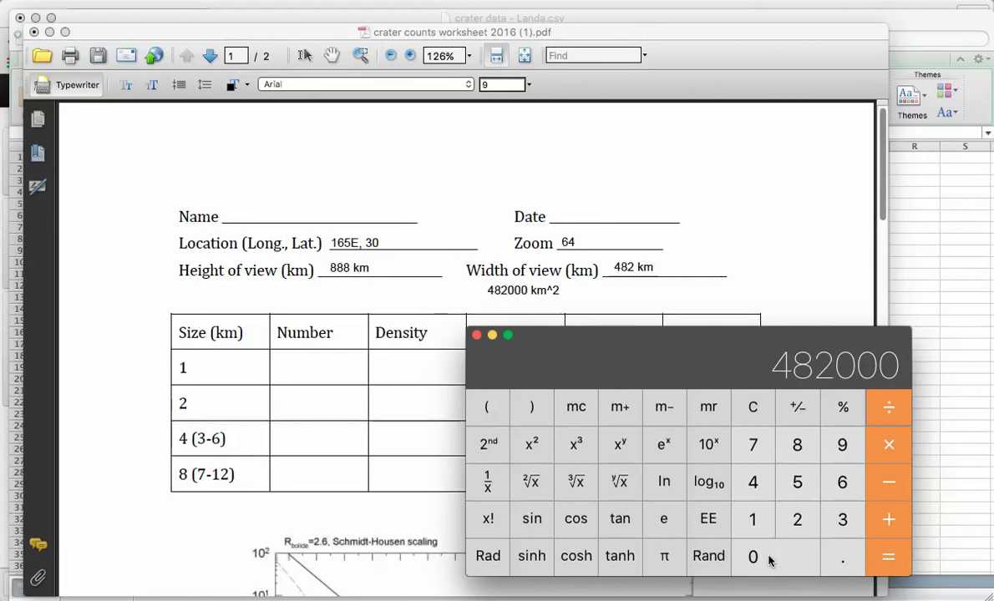
left_click(880, 416)
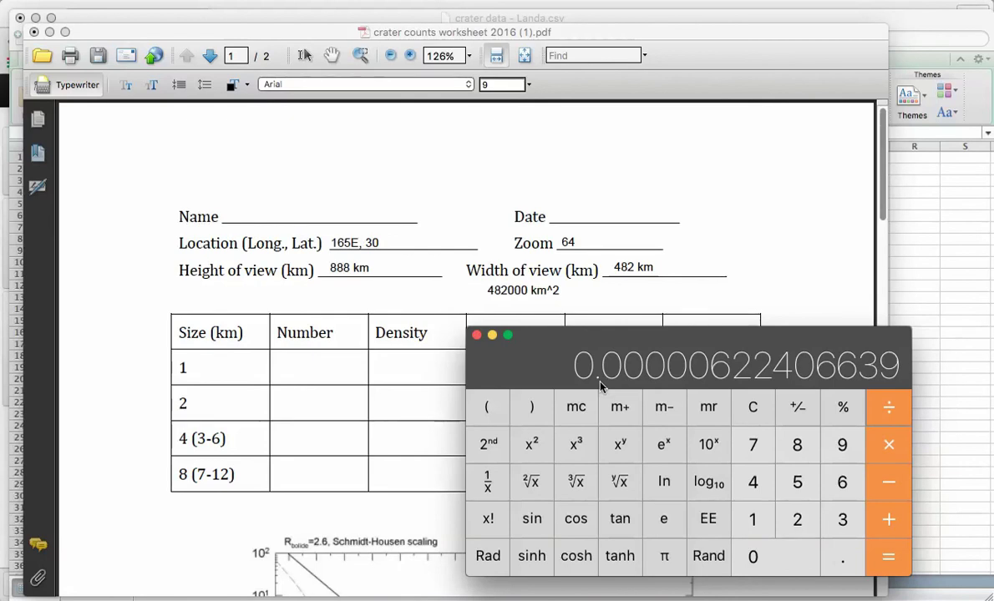
Step: Type the density 6.22x10^-^ into the 64 (49-96) Density cell
left_click(671, 295)
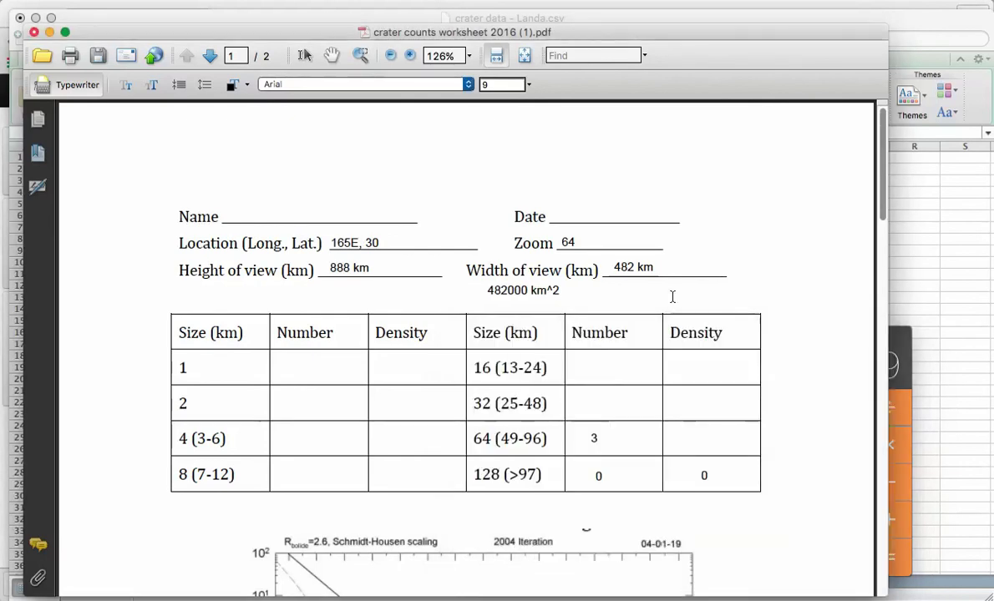
left_click(683, 439)
type("6.22x10^")
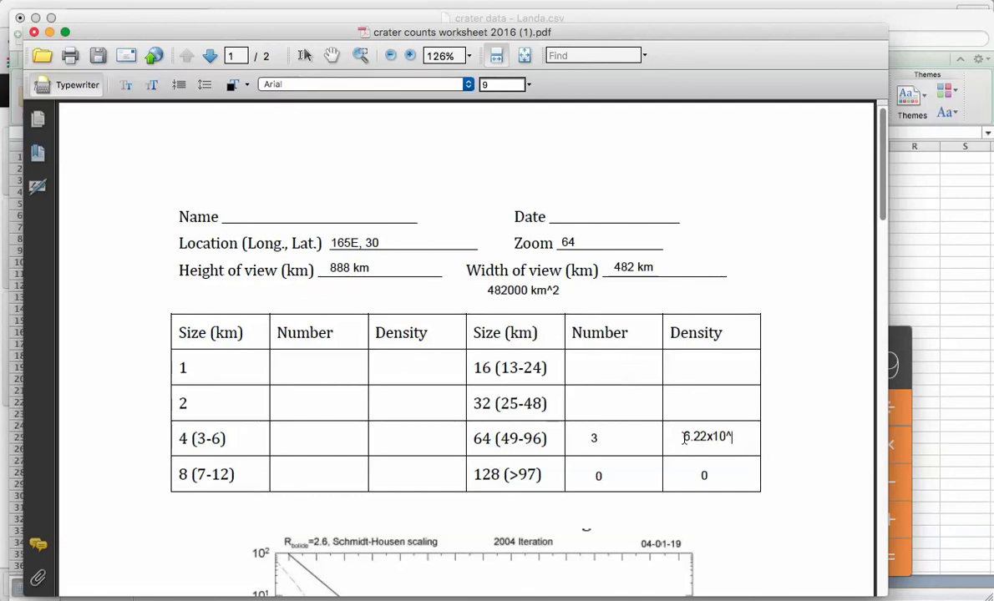
type("-^")
scroll(463, 444, "down", 3)
Step: Remove the stray caret so the 64 km density reads 6.22x10^-6, checking the chart
scroll(461, 448, "down", 5)
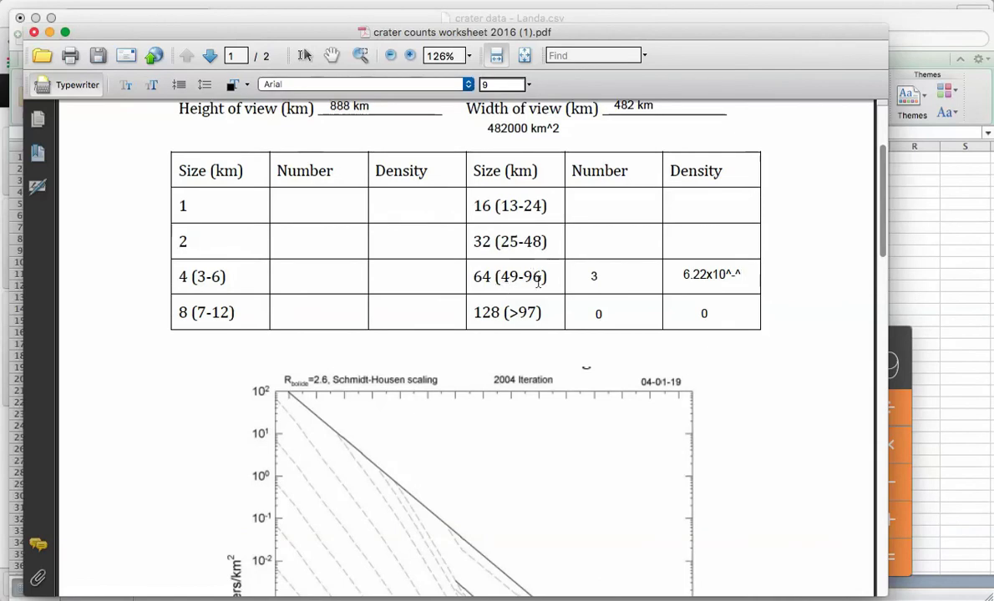
scroll(547, 291, "down", 15)
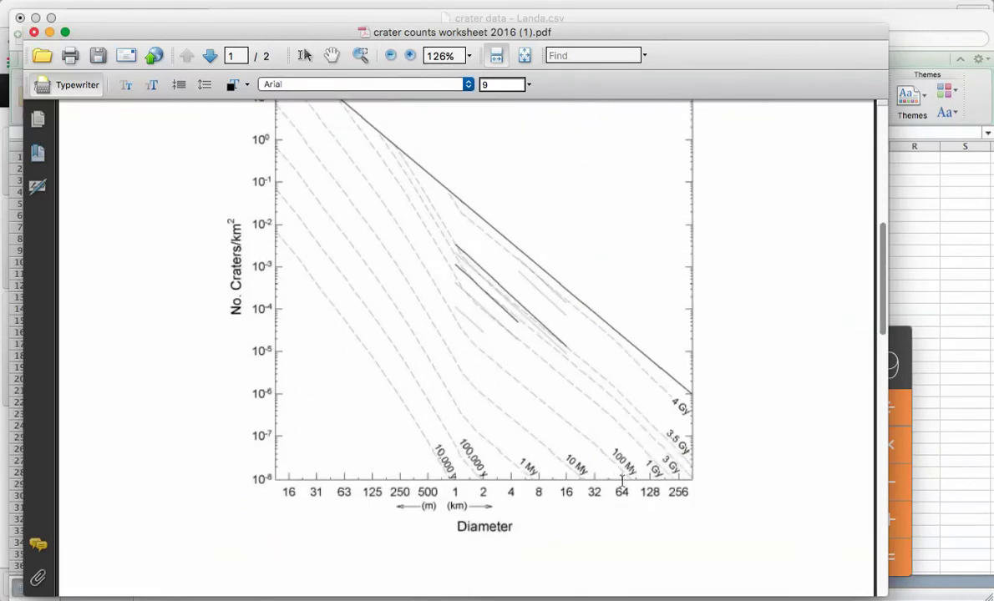
scroll(622, 482, "up", 10)
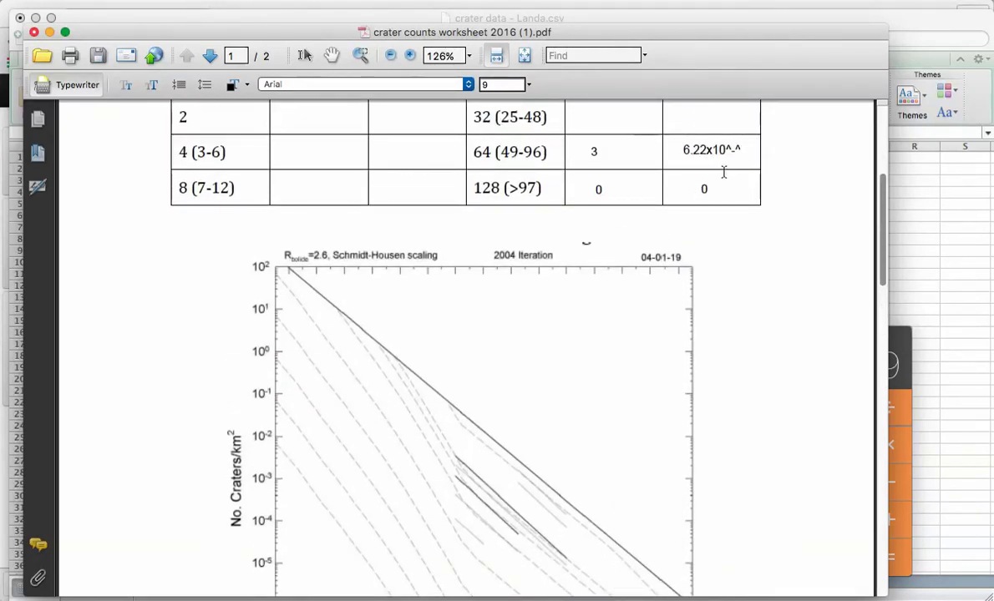
key("BackSpace")
scroll(534, 331, "down", 10)
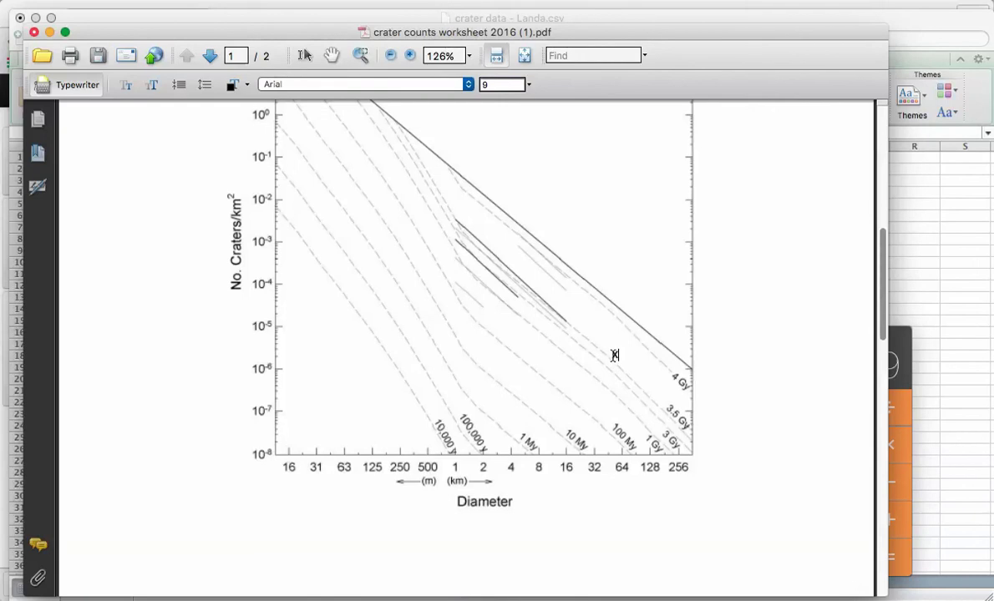
scroll(657, 441, "up", 10)
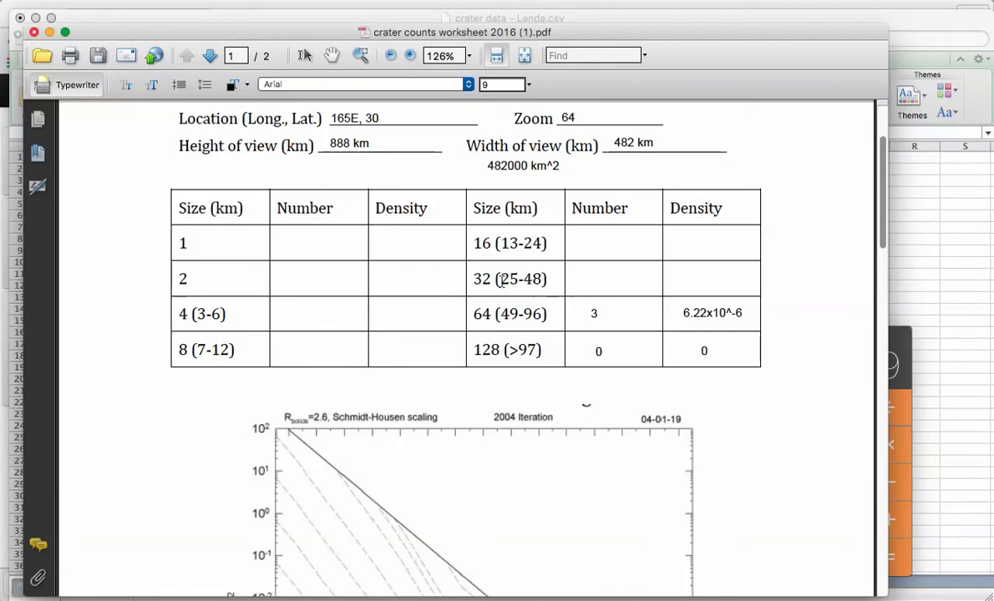
Step: After checking the Excel data, enter 2 craters in the 32 (25-48) Number cell
key("super+Tab")
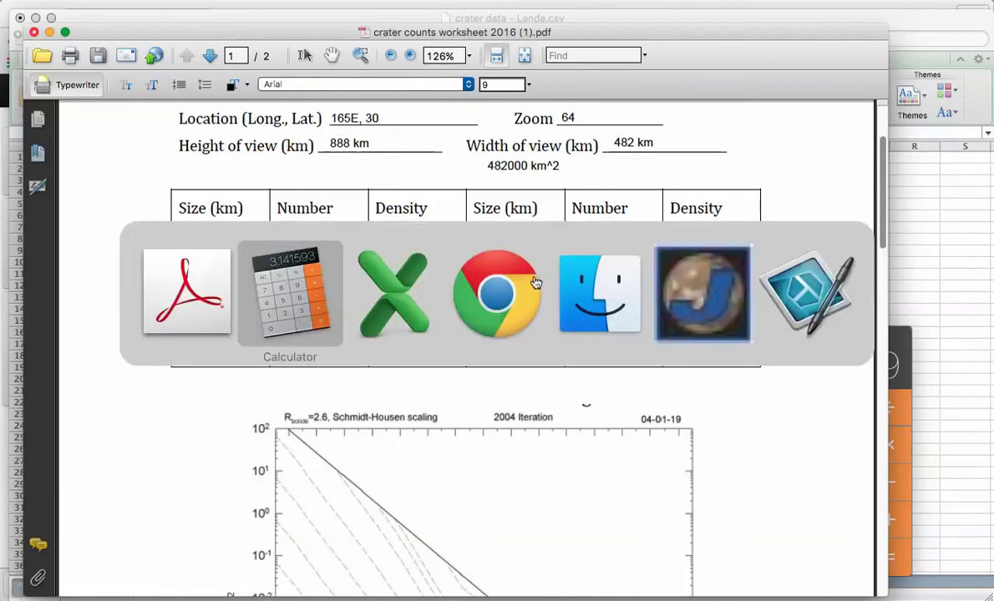
key("super+Tab")
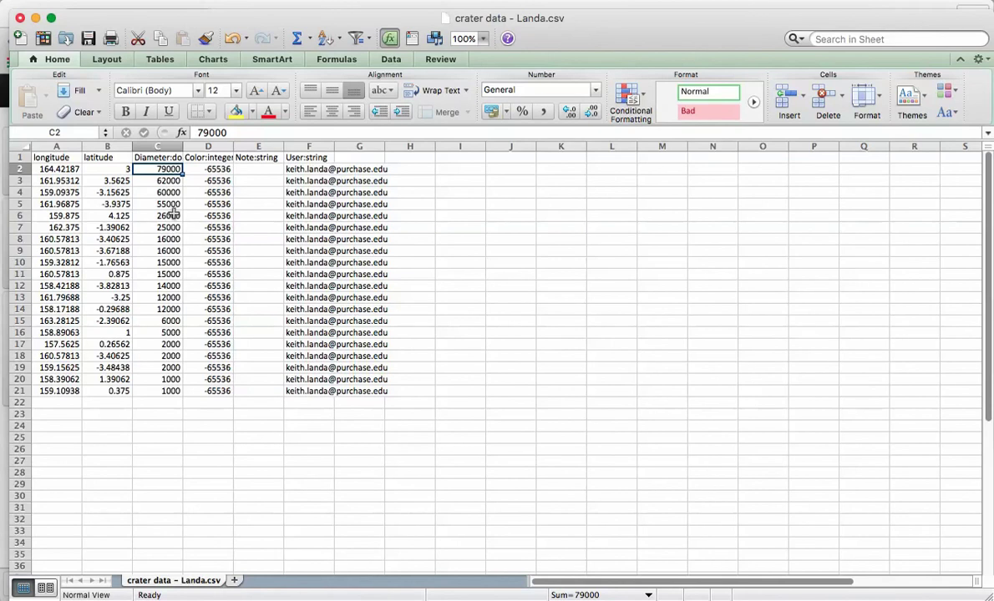
key("super+Tab")
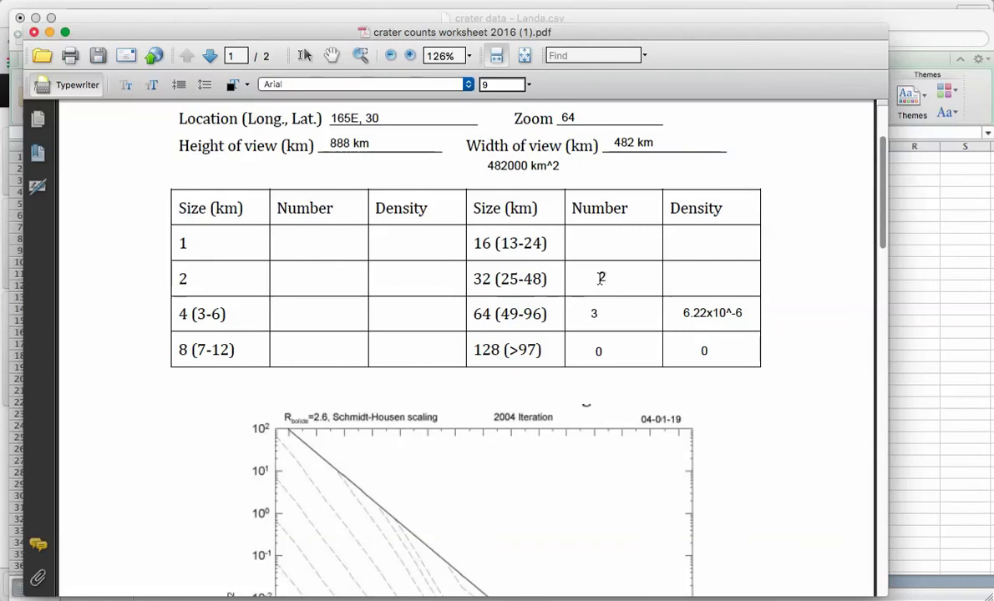
left_click(600, 278)
type("2")
Step: Compute the 32 km density in Calculator as 2 ÷ 482000, redoing a mistaken entry
key("super+Tab")
key("super+Tab")
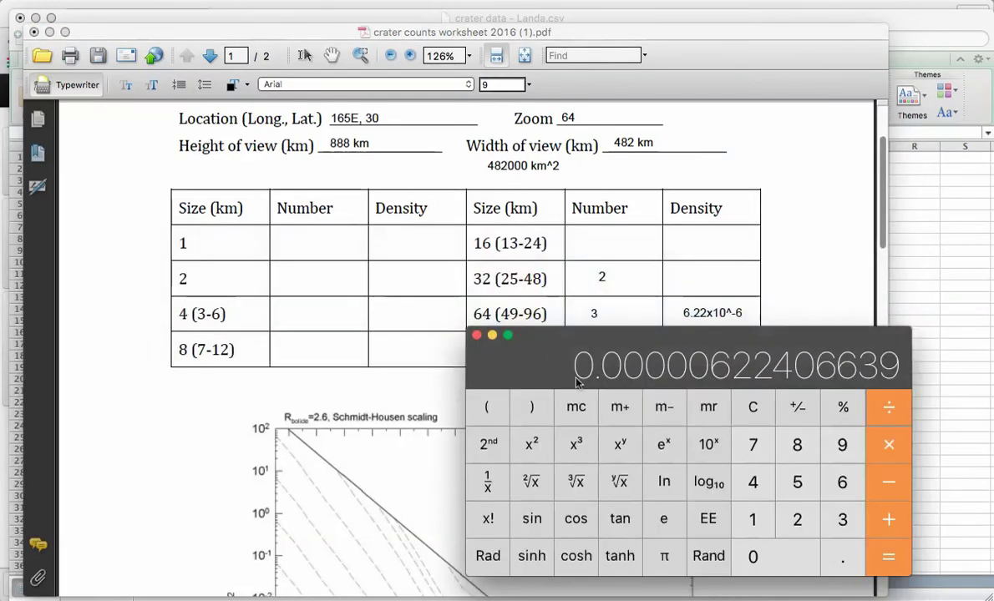
left_click(785, 520)
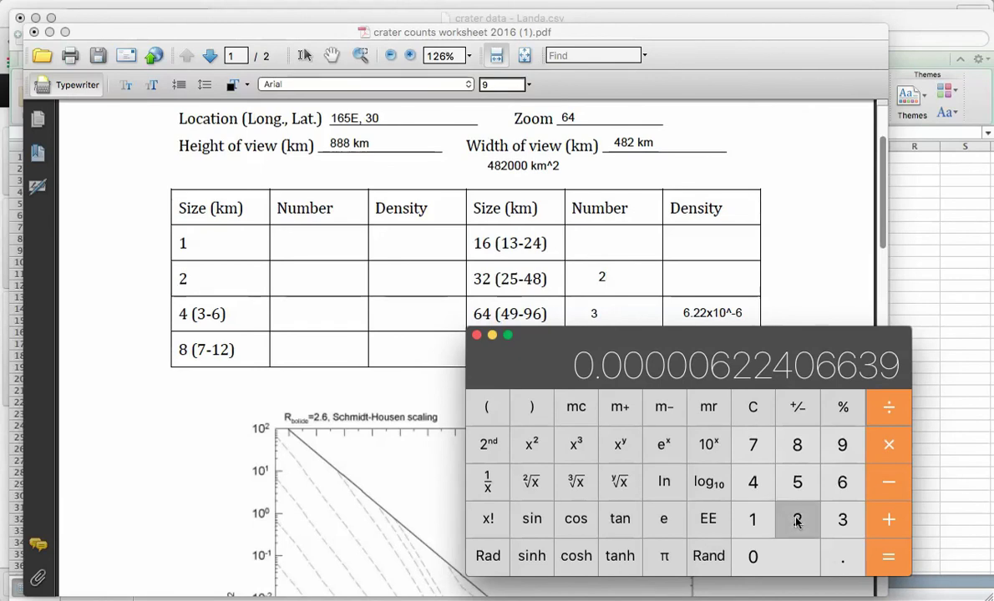
left_click(888, 409)
left_click(763, 488)
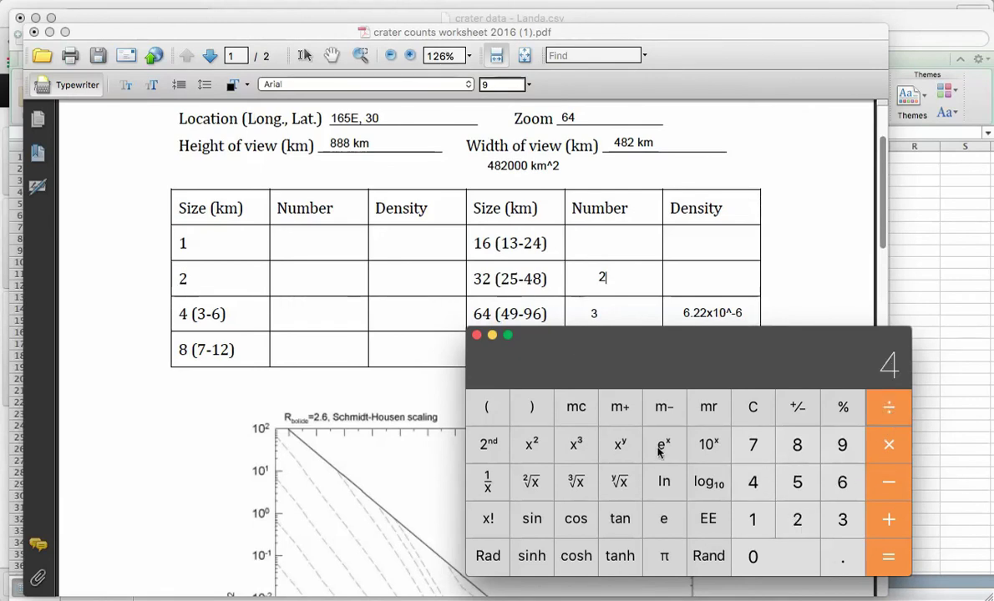
key("Escape")
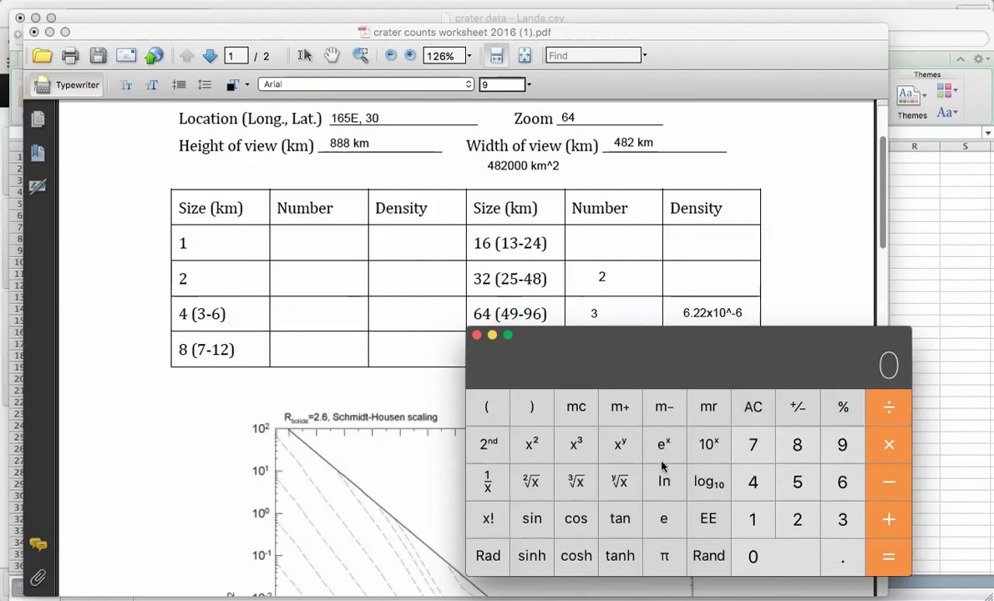
left_click(802, 525)
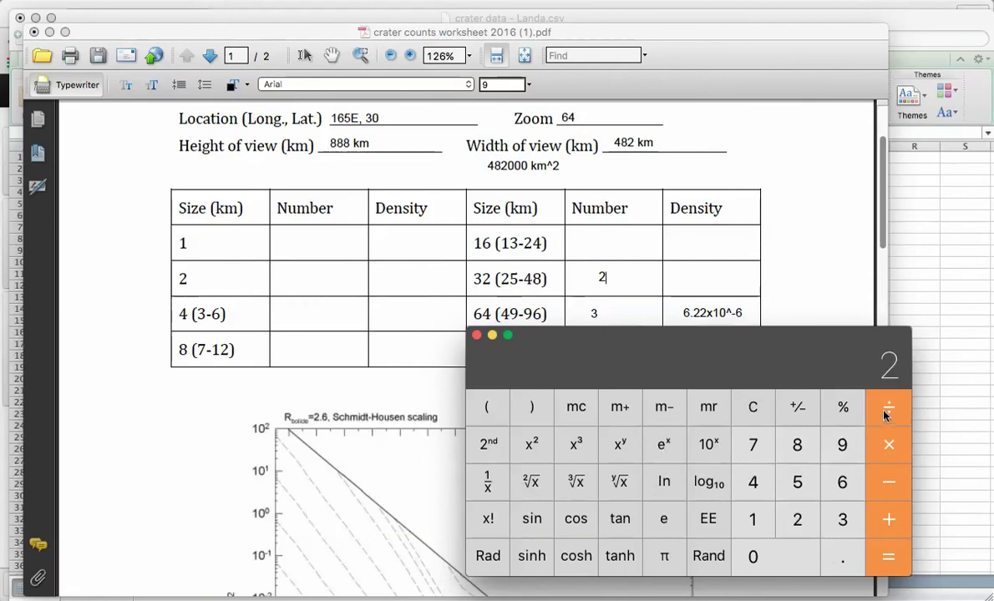
left_click(888, 410)
left_click(753, 482)
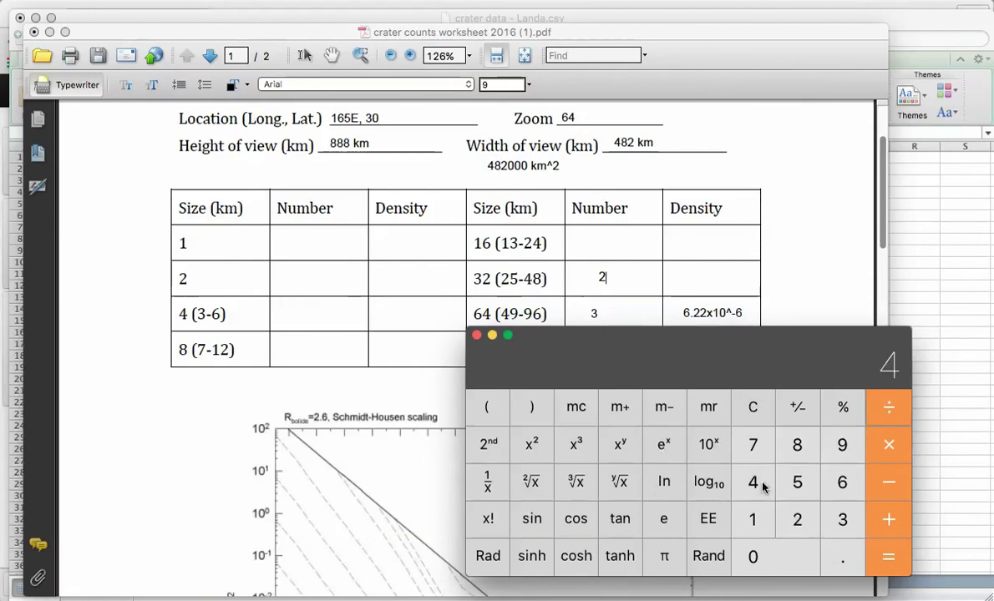
left_click(796, 444)
left_click(797, 519)
left_click(776, 553)
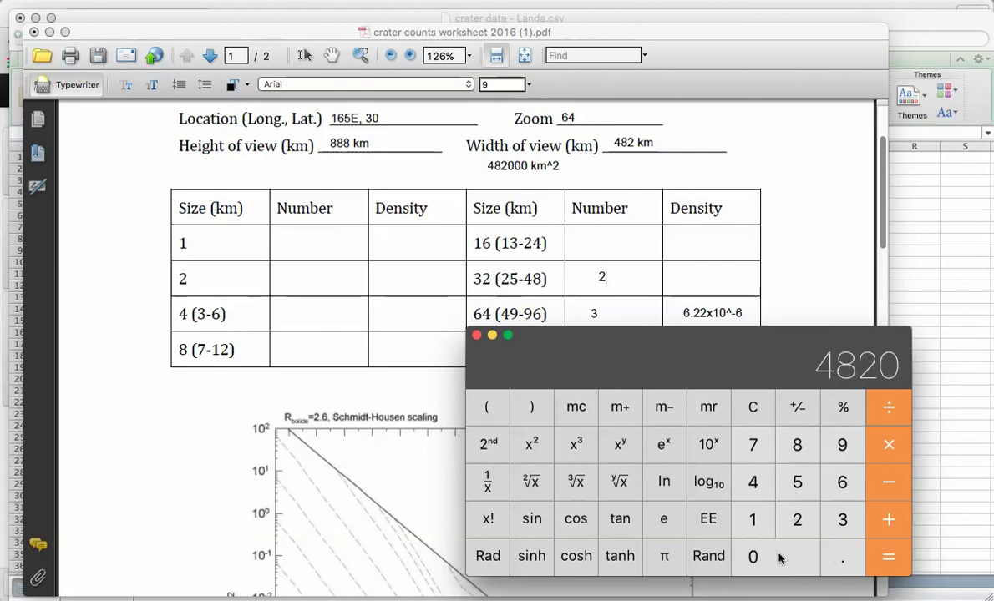
left_click(780, 558)
left_click(779, 558)
left_click(888, 558)
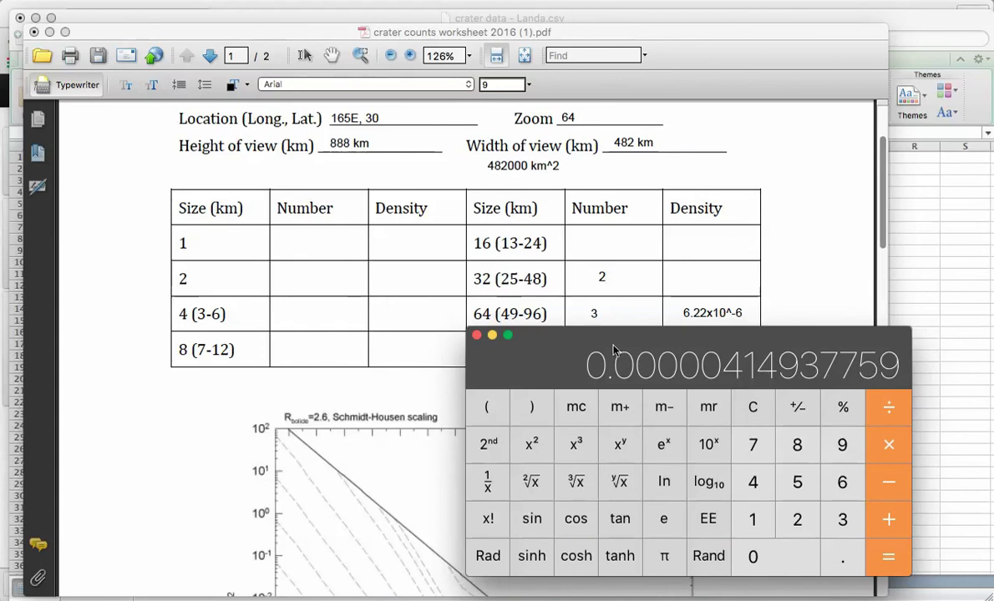
Step: Go back to the 32 (25-48) Density cell but leave it empty for now
left_click(688, 279)
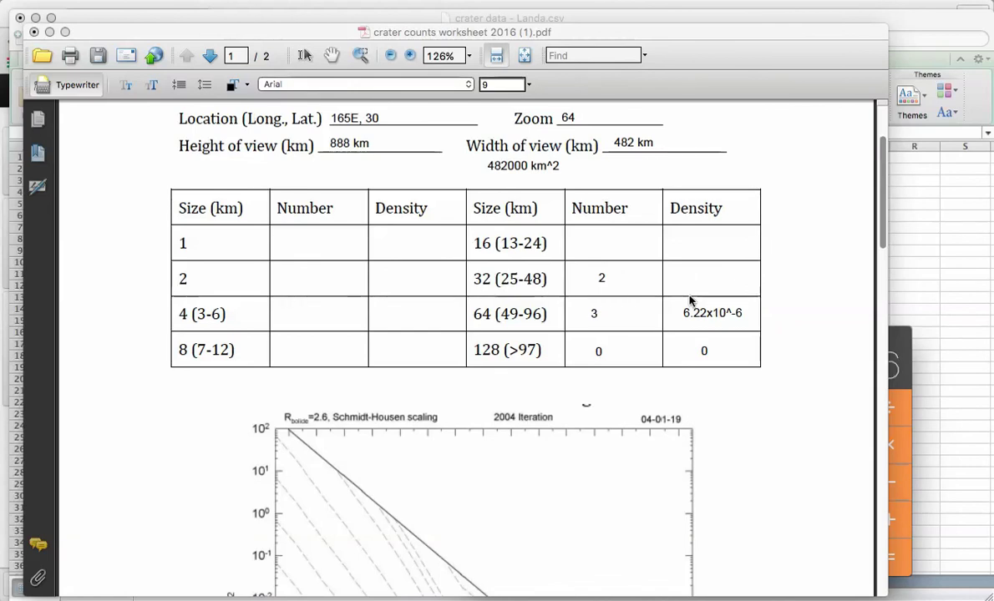
left_click(611, 277)
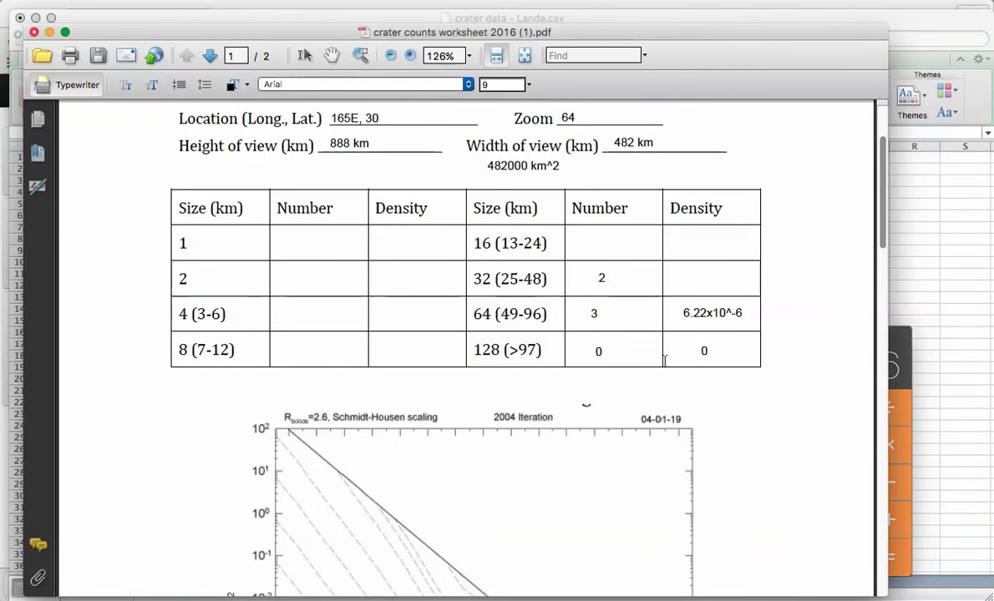
scroll(638, 417, "down", 2)
Step: Mark the 32 km density with an x on the chart, then check JMARS and return
scroll(635, 434, "down", 3)
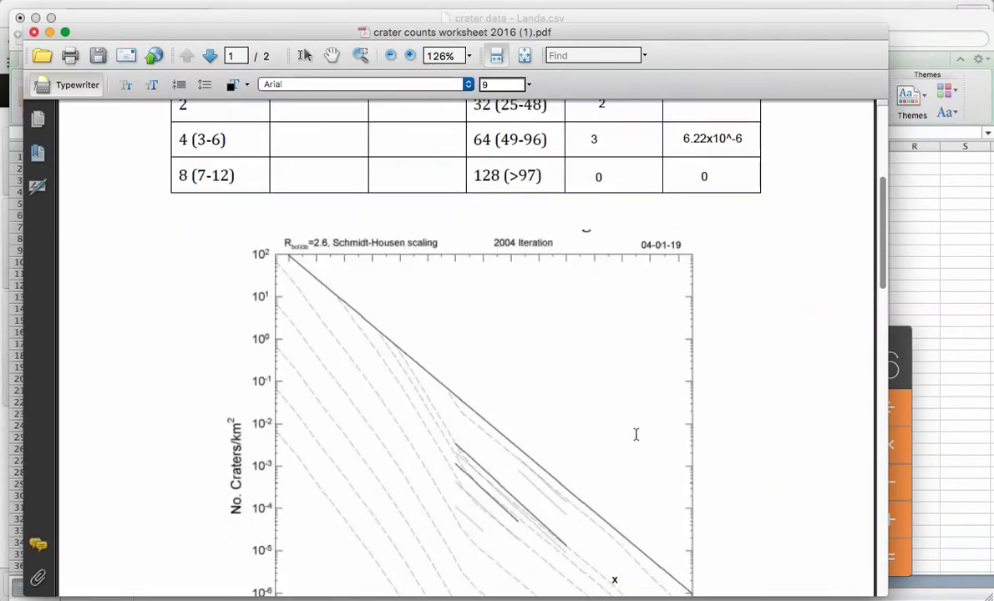
scroll(542, 456, "down", 3)
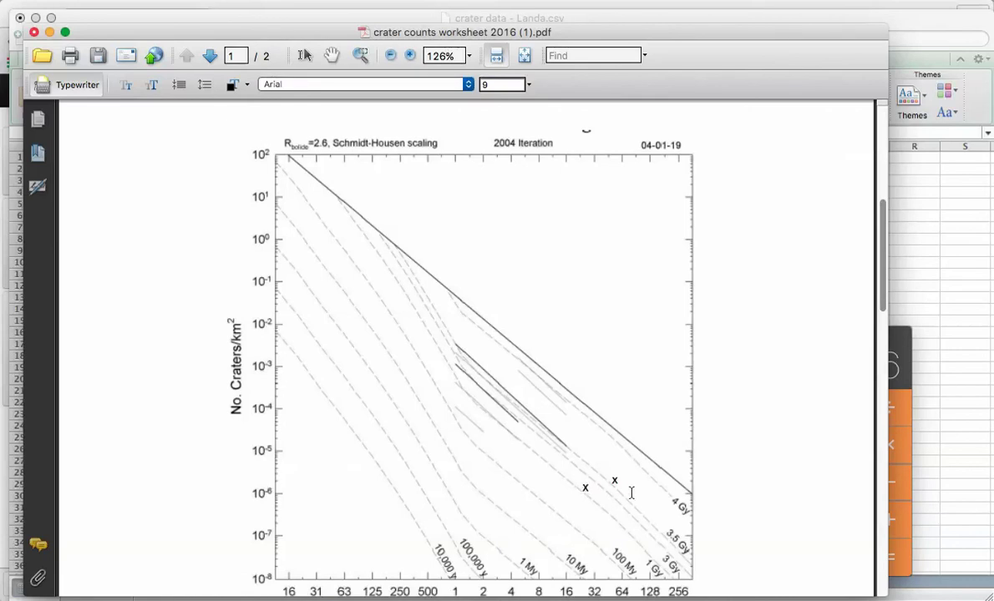
key("super+Tab")
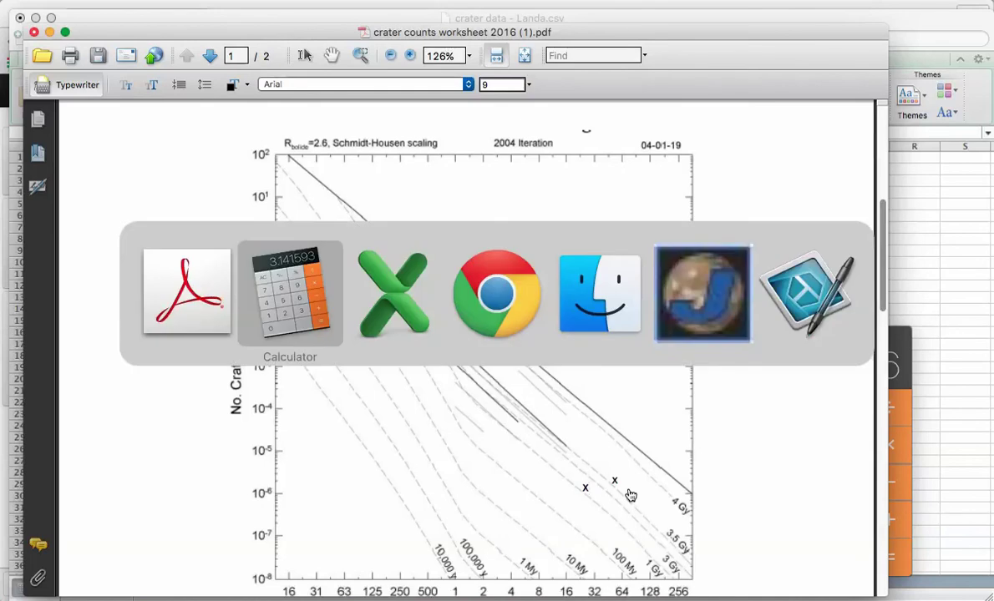
key("super+Tab")
key("super+Tab")
key("super+Tab")
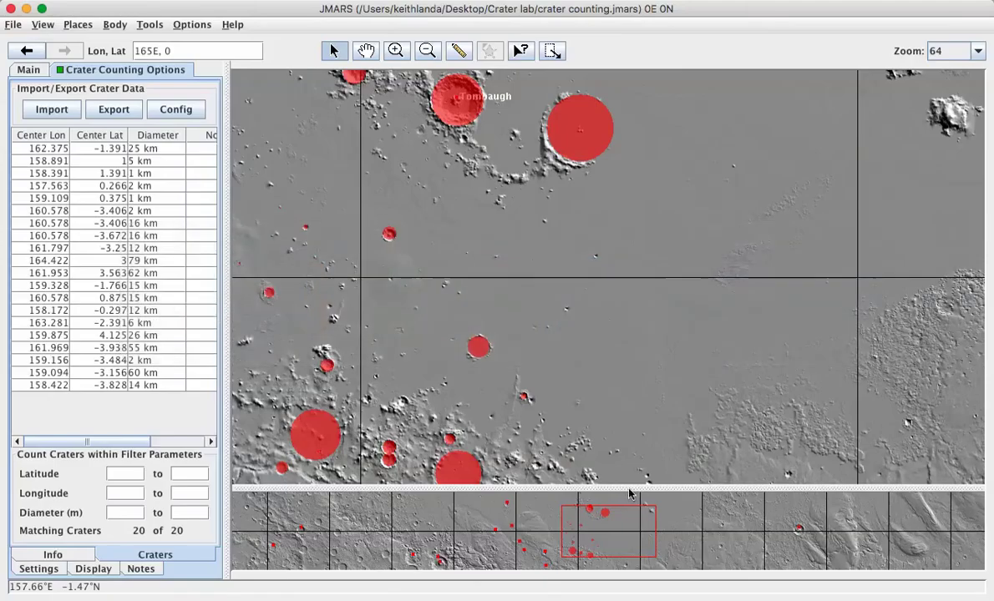
key("super+Tab")
key("super+Tab")
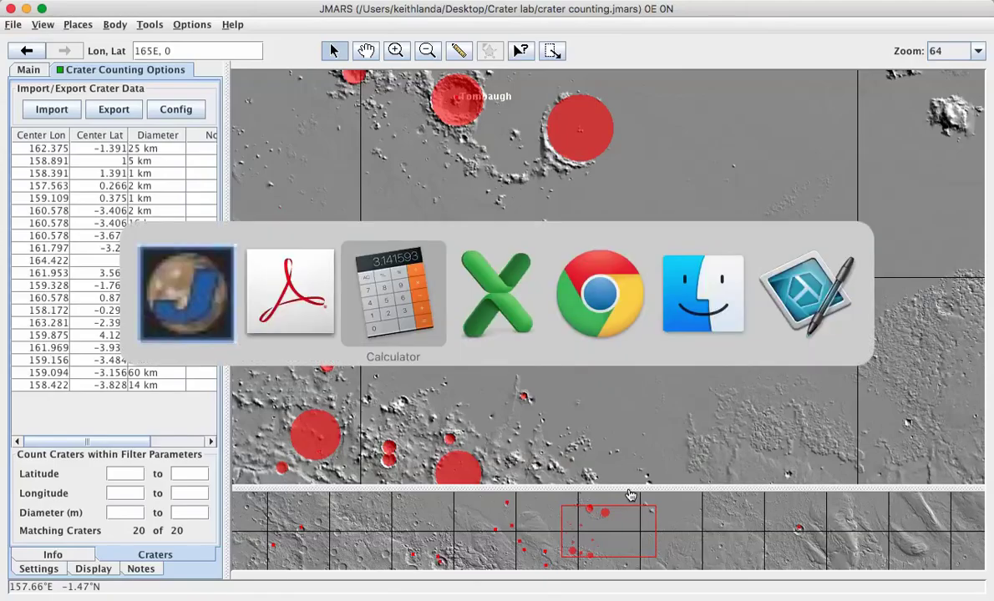
key("super+Tab")
key("super+Tab")
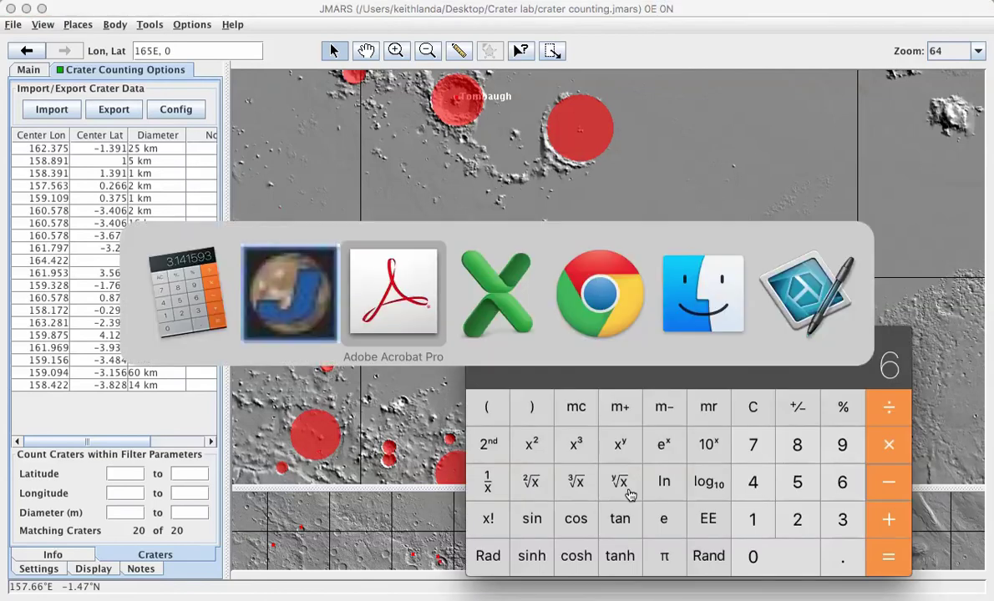